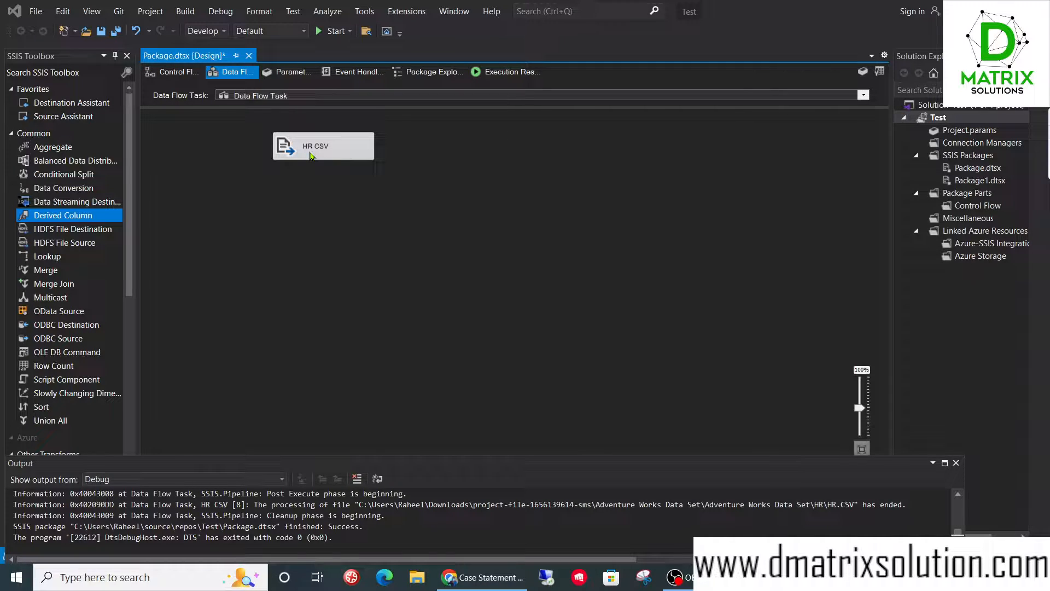
- Review the column list of the HR CSV flat file source, leaving its settings unchanged
{"action": "left_click", "coordinate": [329, 158]}
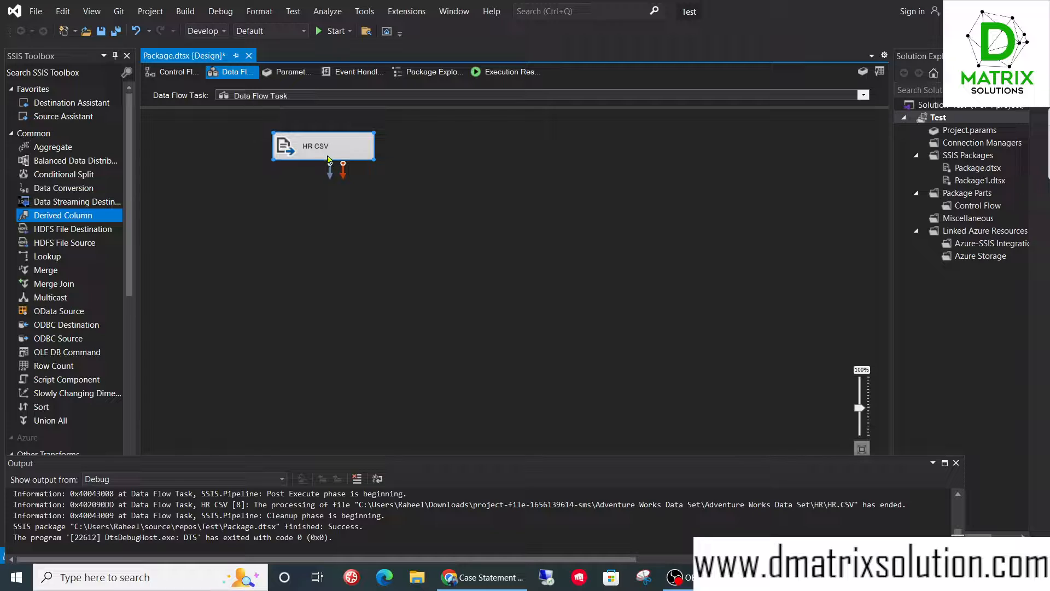
{"action": "double_click", "coordinate": [319, 153]}
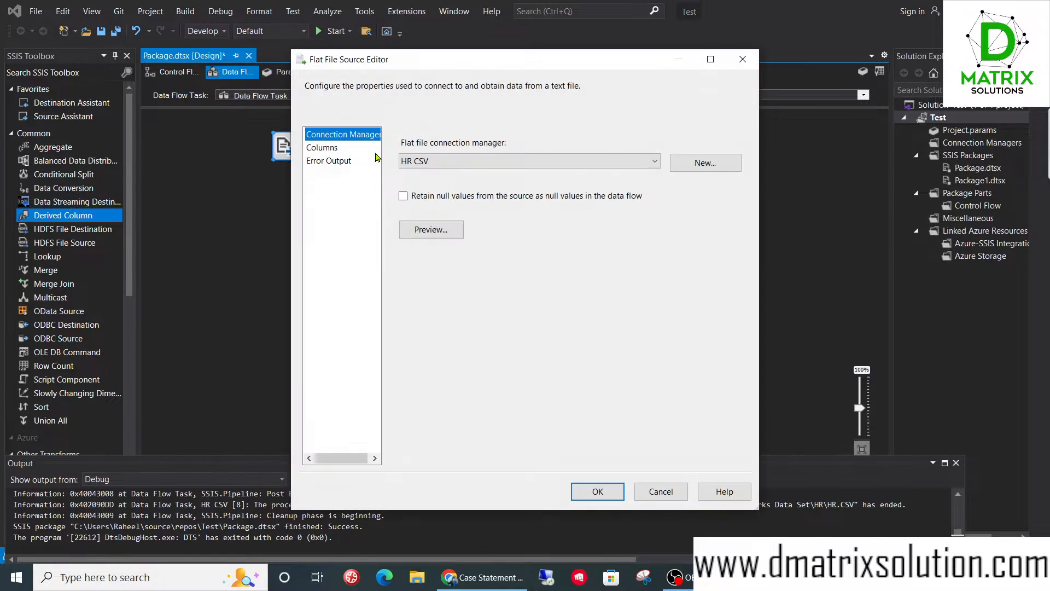
{"action": "left_click", "coordinate": [321, 148]}
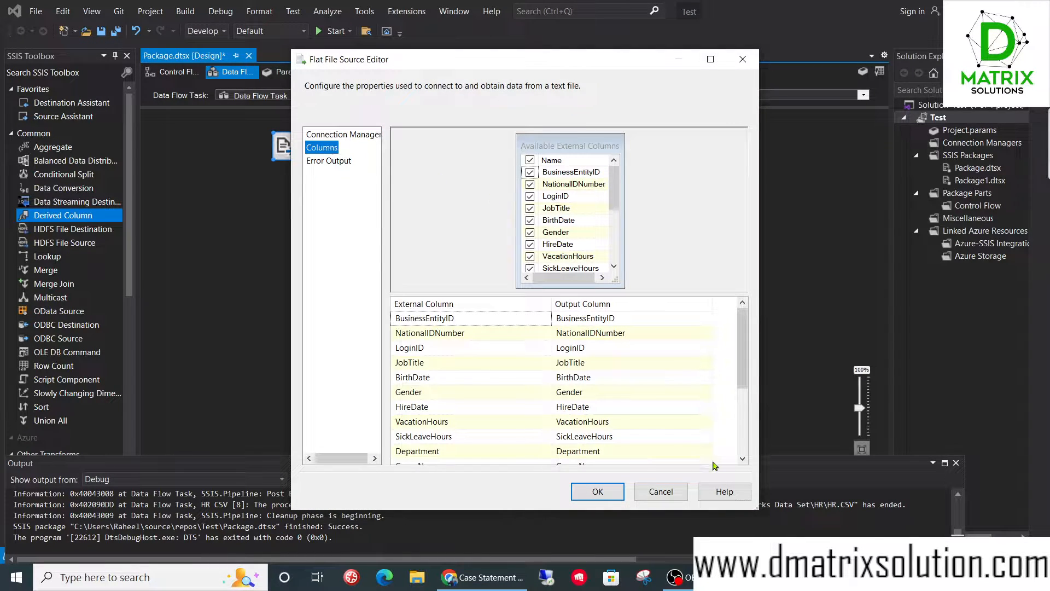
{"action": "left_click", "coordinate": [661, 492]}
{"action": "left_click", "coordinate": [304, 258]}
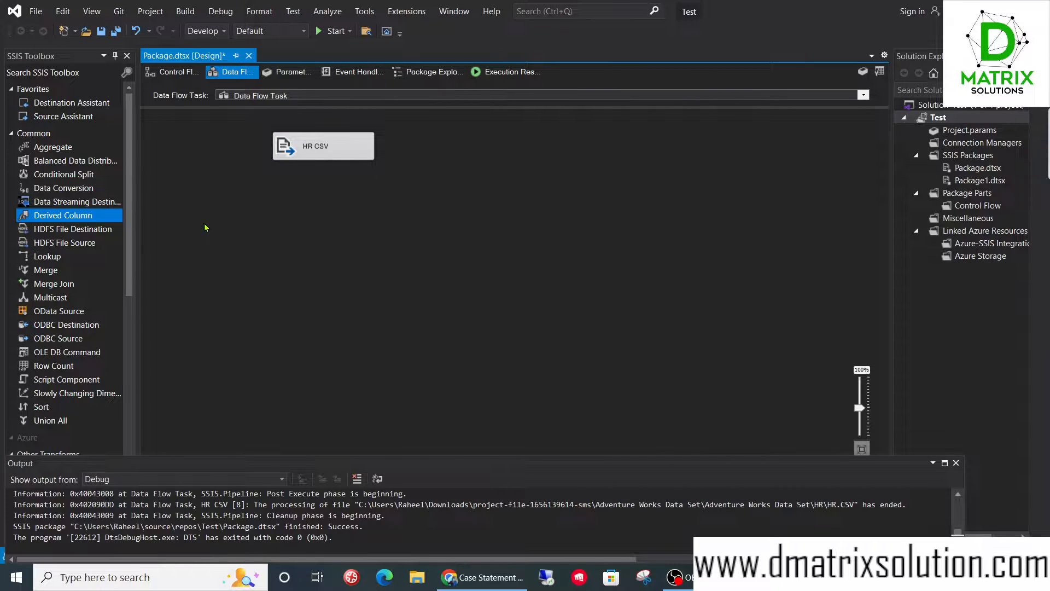
- Add a Derived Column transformation below the HR CSV source and connect the source's data output to it
{"action": "left_click_drag", "start_coordinate": [52, 220], "coordinate": [314, 193]}
{"action": "left_click", "coordinate": [326, 159]}
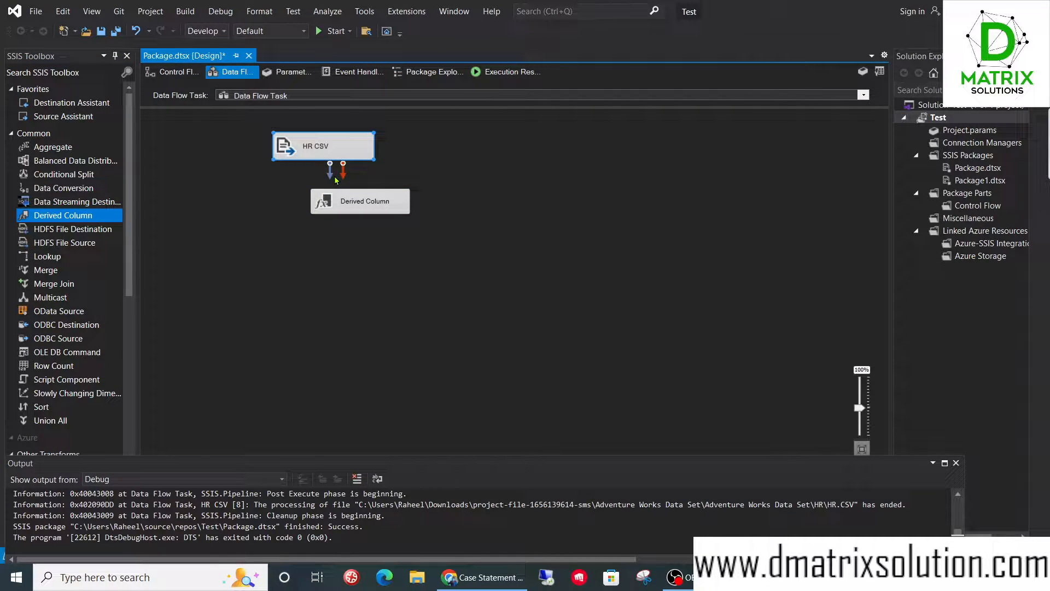
{"action": "left_click_drag", "start_coordinate": [327, 180], "coordinate": [336, 204]}
- Open the Derived Column transformation for editing, maximize its editor and look over the available columns and function groups
{"action": "left_click", "coordinate": [363, 210]}
{"action": "double_click", "coordinate": [363, 210]}
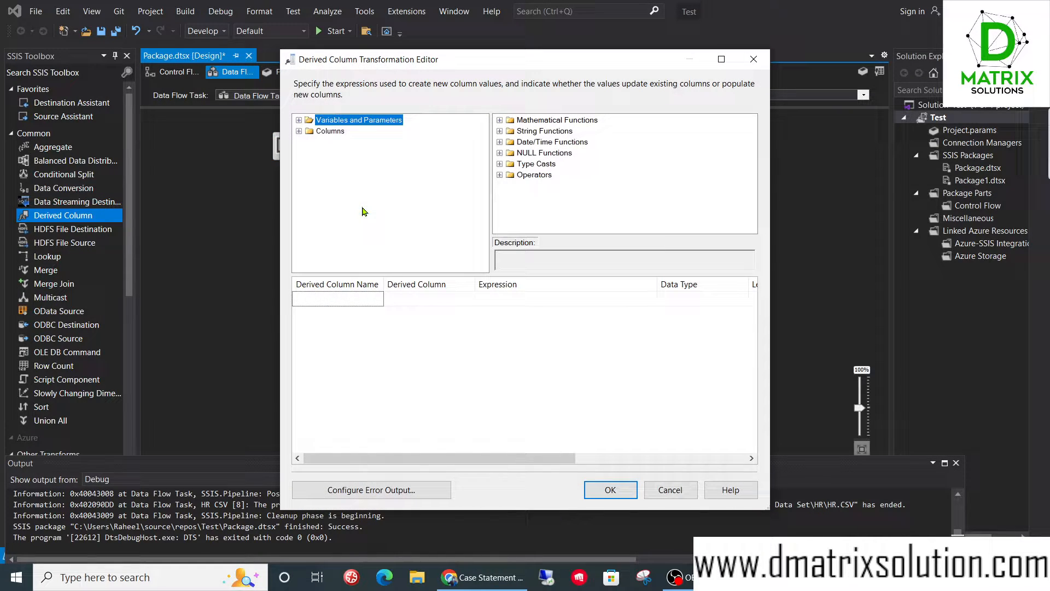
{"action": "left_click", "coordinate": [299, 131]}
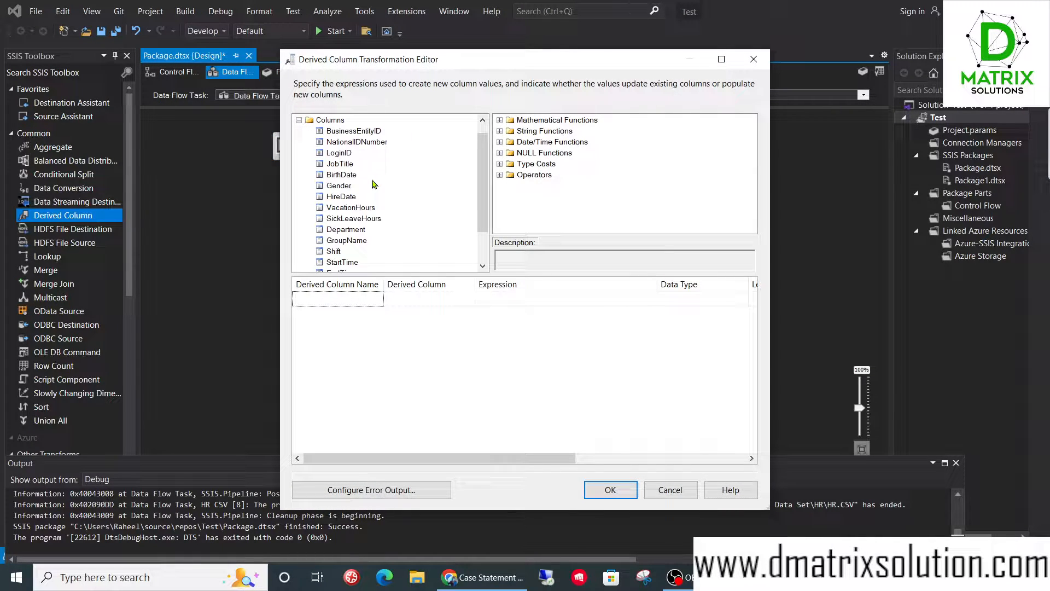
{"action": "left_click", "coordinate": [300, 121]}
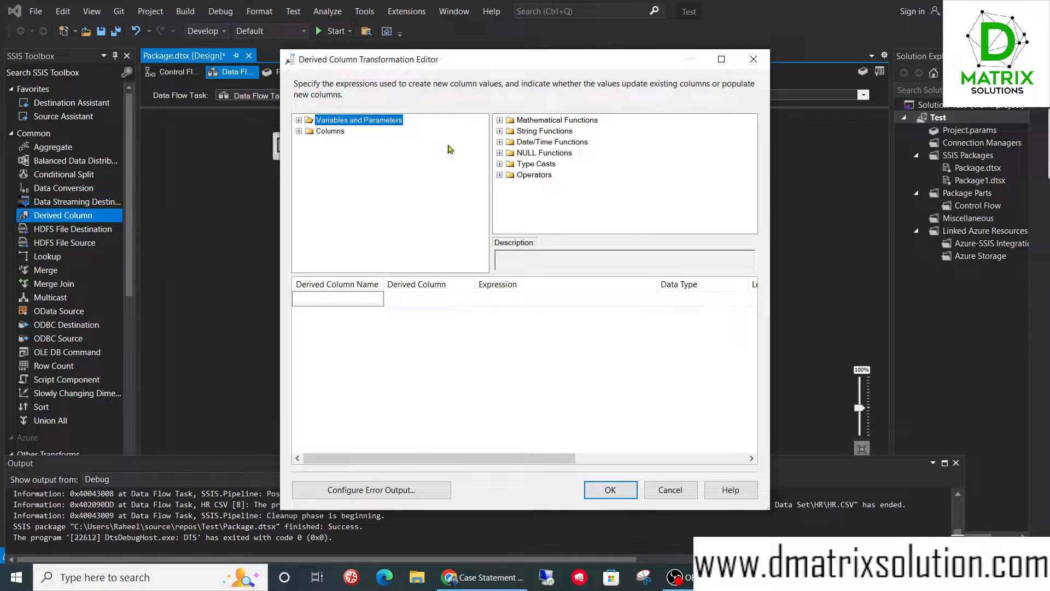
{"action": "left_click", "coordinate": [721, 59]}
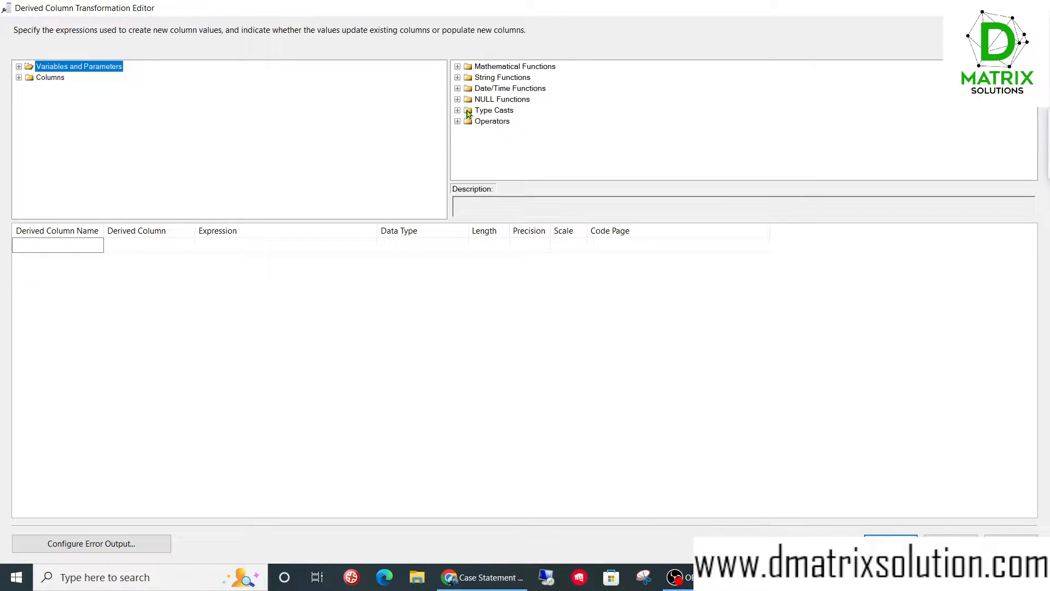
{"action": "left_click", "coordinate": [457, 66]}
{"action": "left_click", "coordinate": [457, 66]}
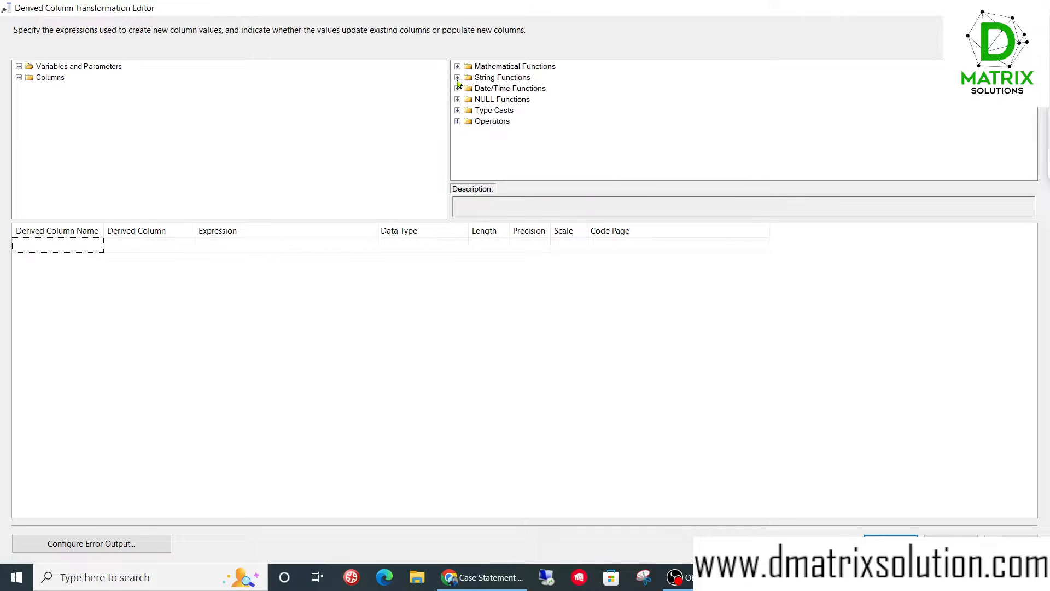
- Widen the Derived Column field and review its options for adding a new column or replacing an existing one
{"action": "left_click", "coordinate": [150, 250]}
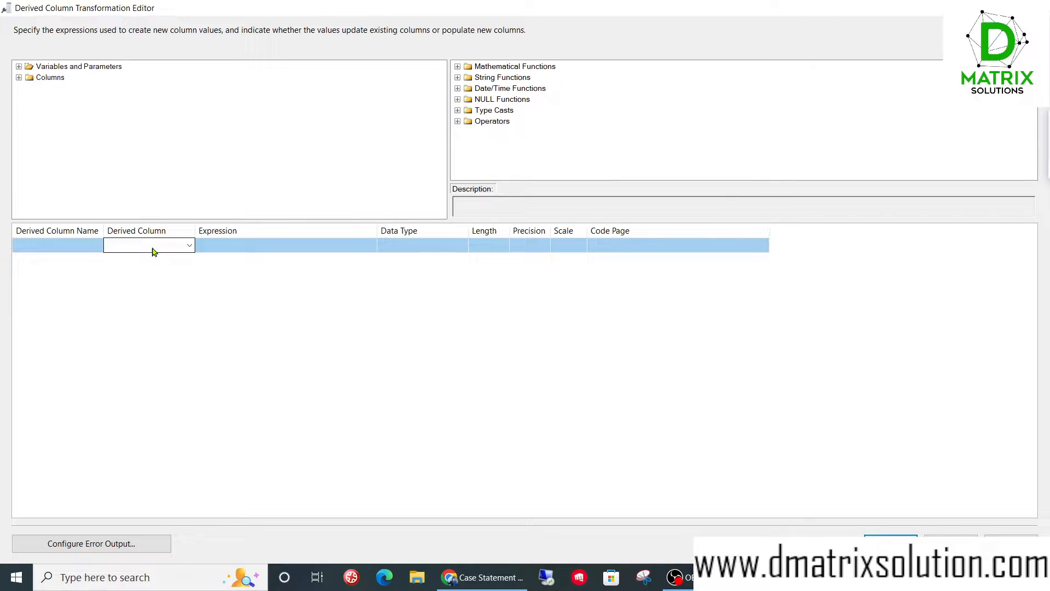
{"action": "left_click", "coordinate": [178, 251]}
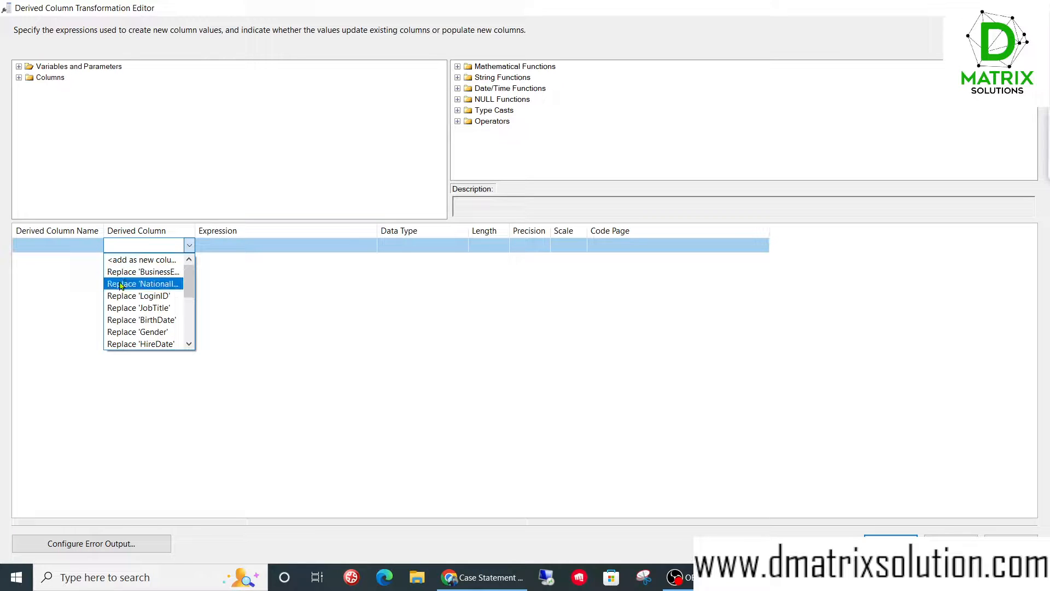
{"action": "left_click", "coordinate": [195, 233]}
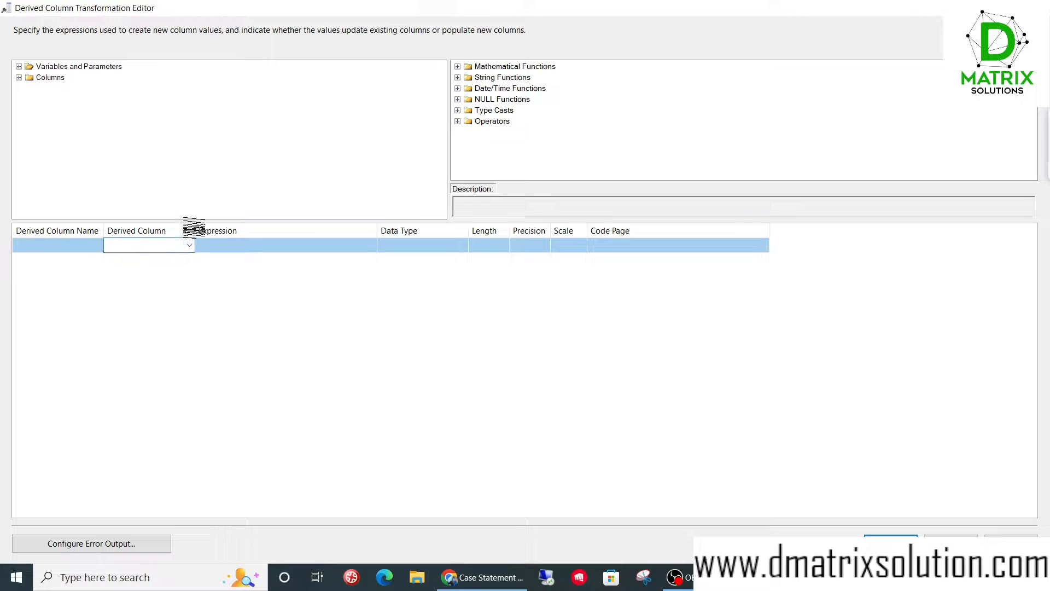
{"action": "left_click_drag", "start_coordinate": [195, 233], "coordinate": [248, 232]}
{"action": "left_click", "coordinate": [245, 245]}
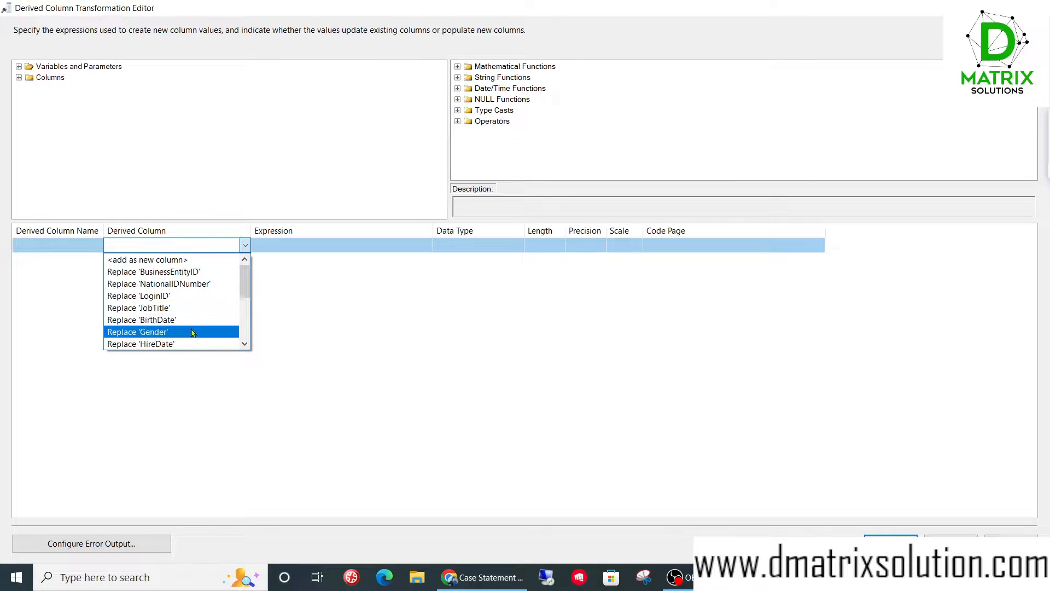
{"action": "scroll", "coordinate": [194, 328], "scroll_direction": "down", "scroll_amount": 4}
{"action": "scroll", "coordinate": [192, 333], "scroll_direction": "up", "scroll_amount": 5}
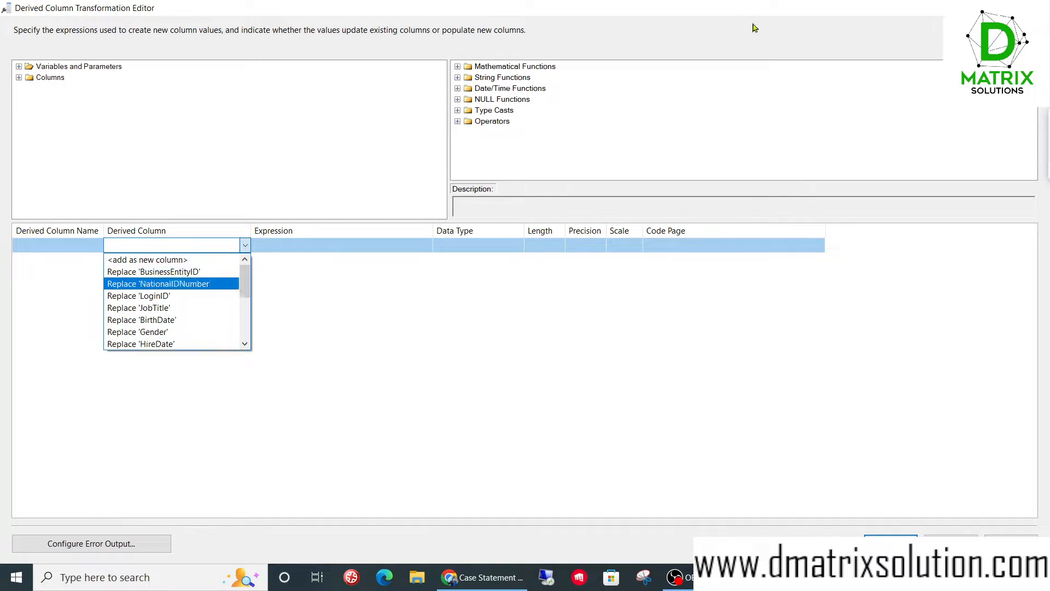
{"action": "left_click", "coordinate": [377, 260]}
- Expand the list of input columns and locate EndDate
{"action": "left_click", "coordinate": [19, 77]}
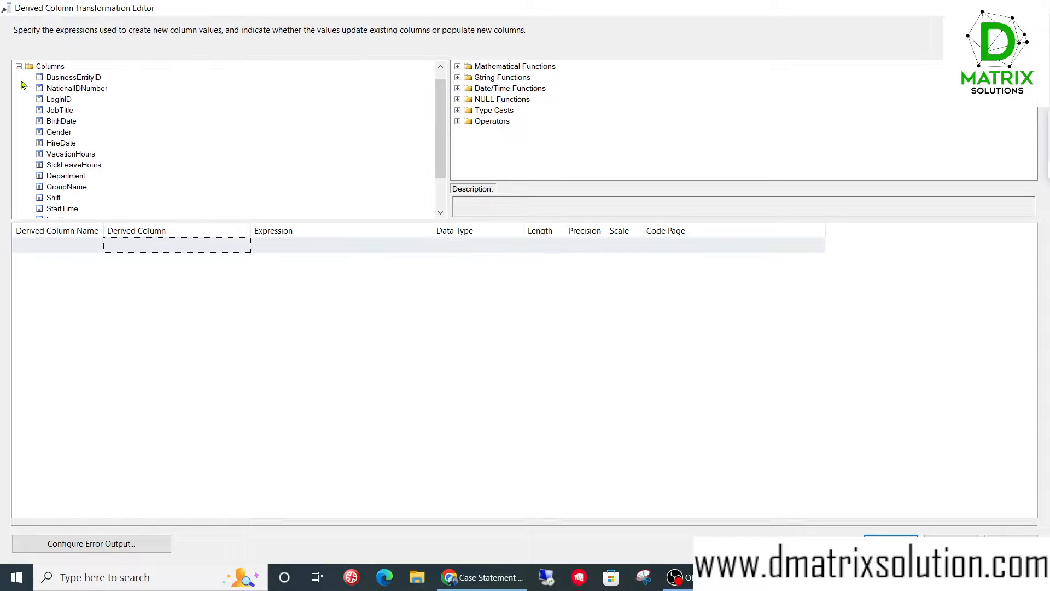
{"action": "scroll", "coordinate": [82, 137], "scroll_direction": "down", "scroll_amount": 2}
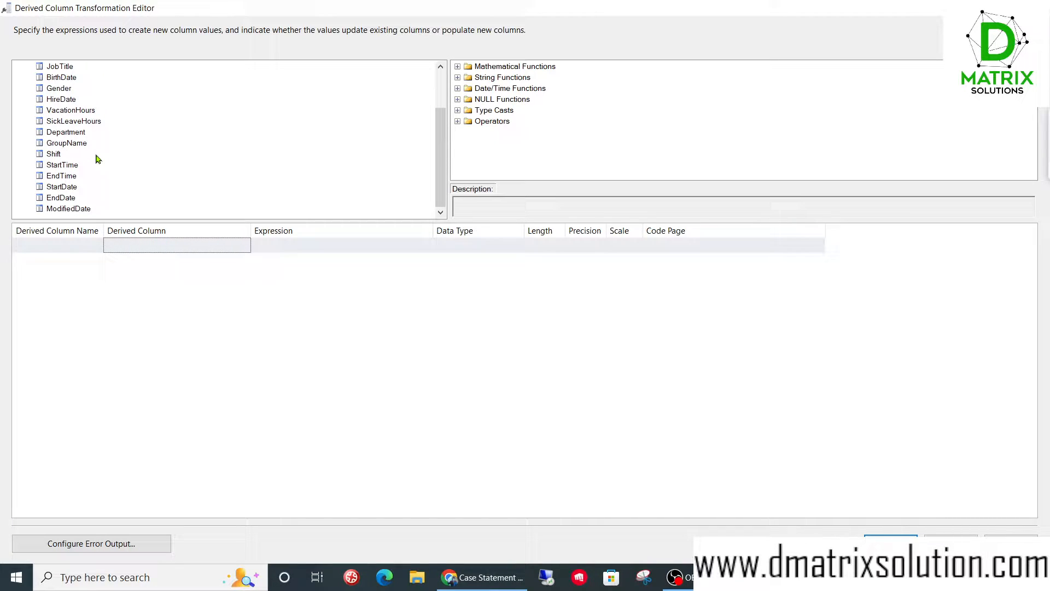
{"action": "left_click", "coordinate": [63, 198]}
- Enter the expression "NULL" for a new derived column and widen the Data Type field
{"action": "left_click", "coordinate": [264, 247]}
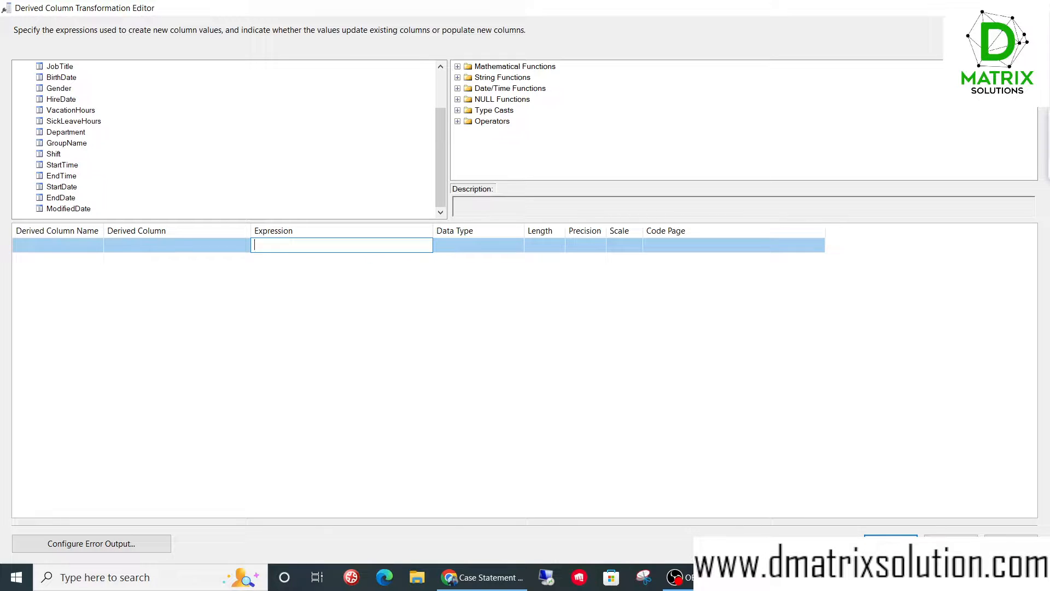
{"action": "type", "text": "\"NULL"}
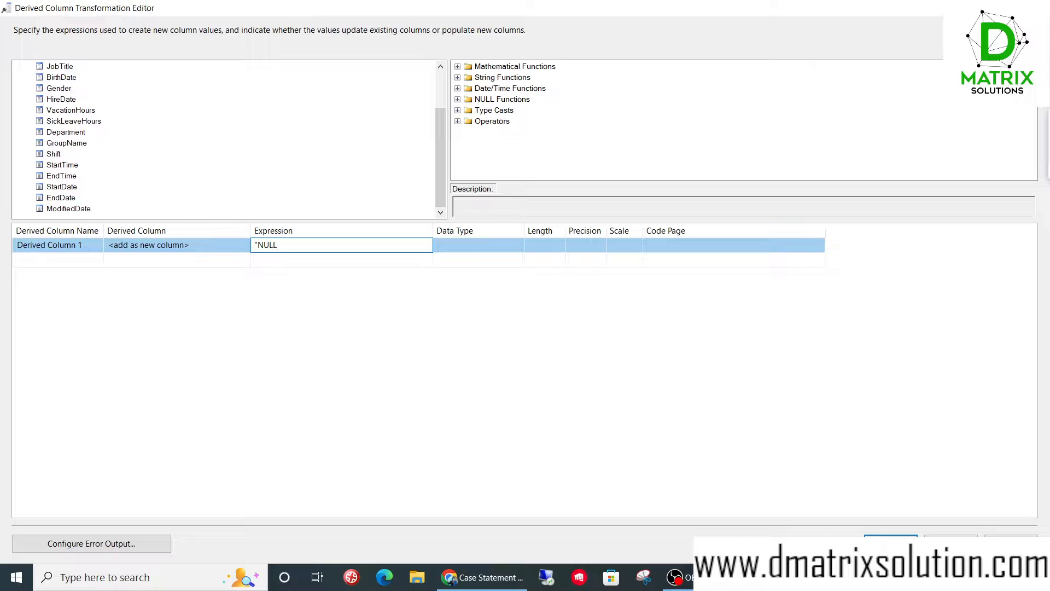
{"action": "key", "text": "Return"}
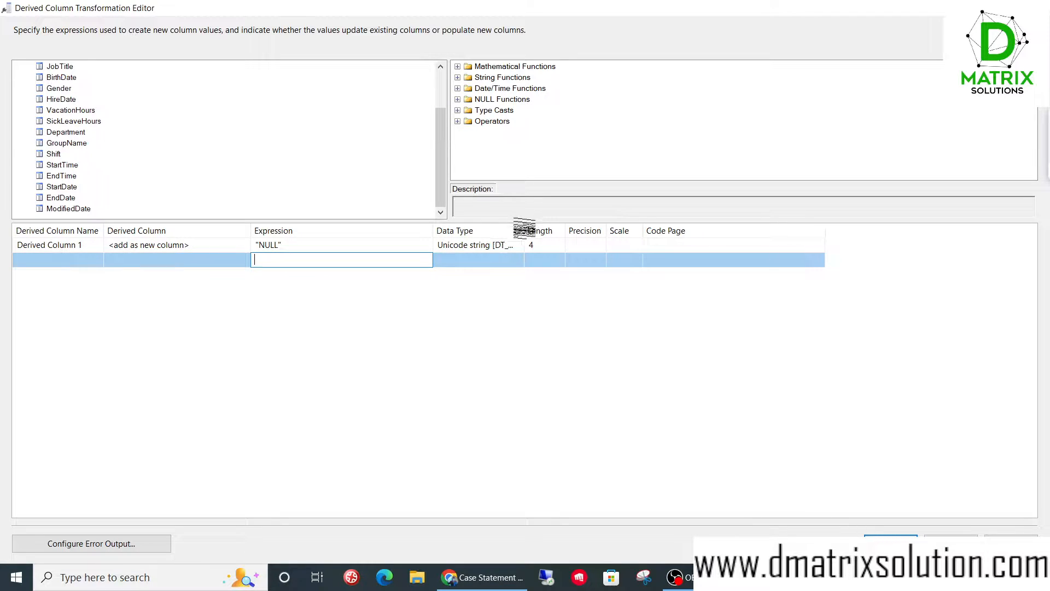
{"action": "left_click_drag", "start_coordinate": [524, 229], "coordinate": [587, 228]}
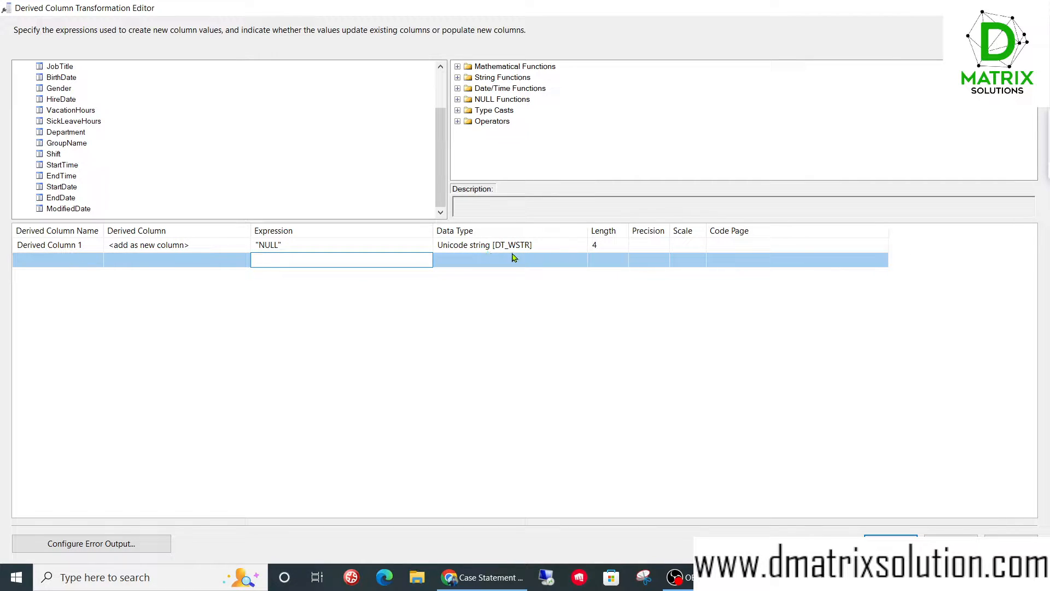
- Replace the first derived column's expression with the EndDate column
{"action": "left_click", "coordinate": [354, 246]}
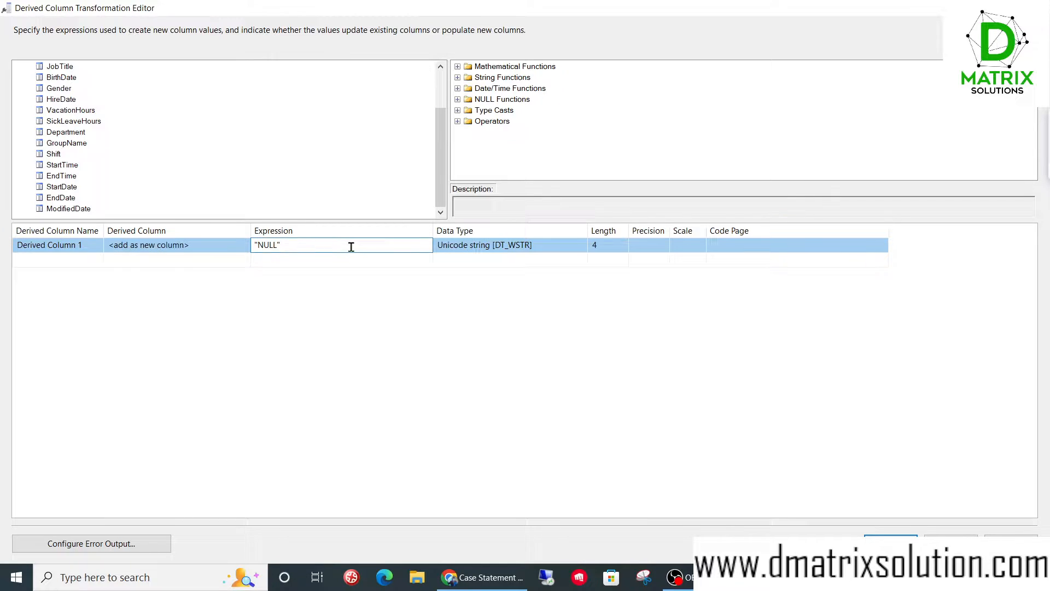
{"action": "double_click", "coordinate": [315, 244]}
{"action": "left_click", "coordinate": [315, 245]}
{"action": "double_click", "coordinate": [315, 244]}
{"action": "key", "text": "BackSpace"}
{"action": "left_click_drag", "start_coordinate": [59, 198], "coordinate": [255, 247]}
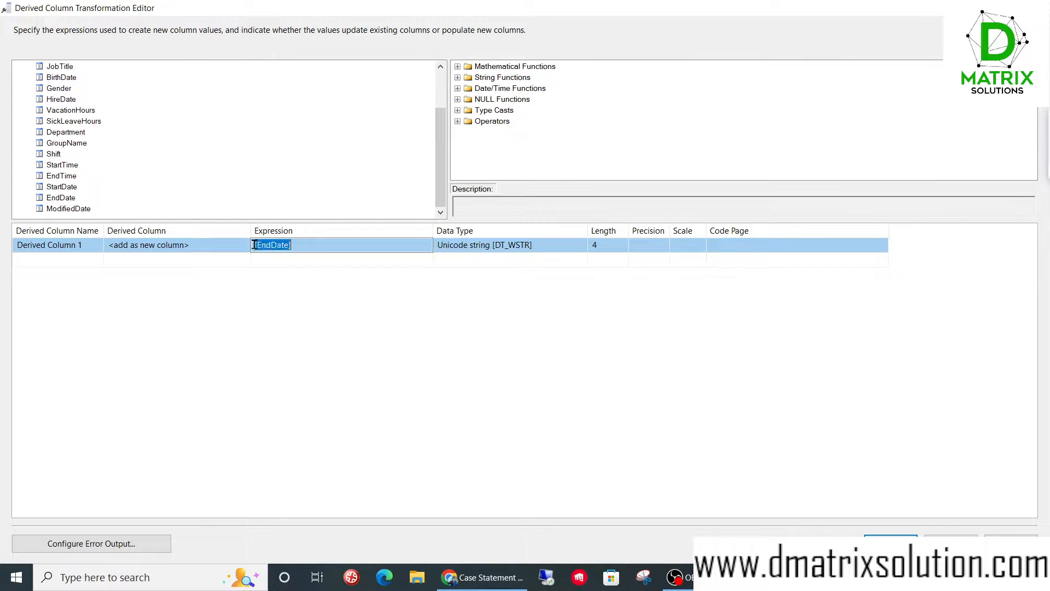
{"action": "left_click", "coordinate": [302, 247]}
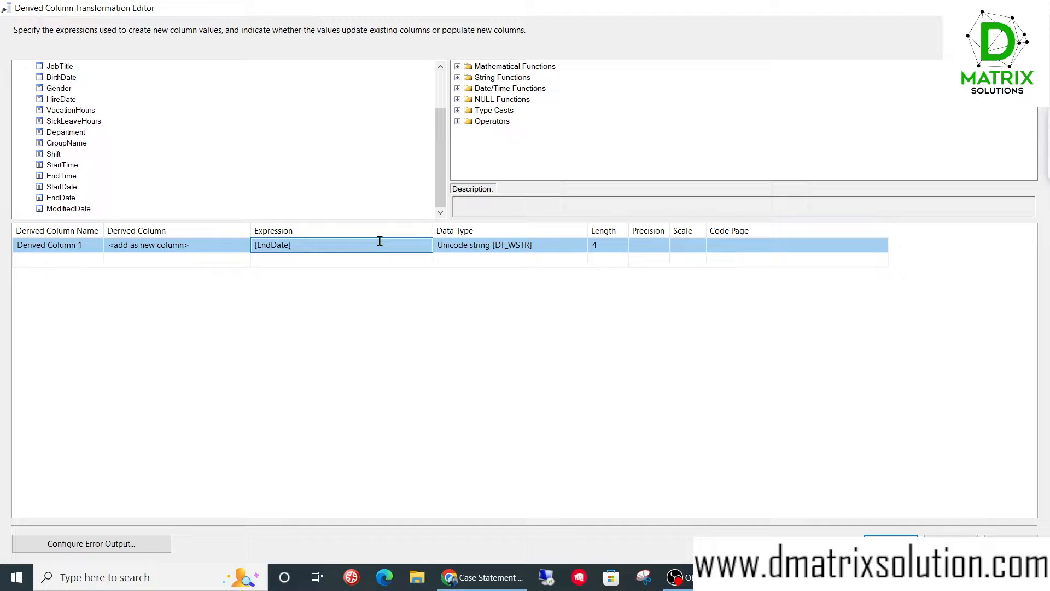
- Extend the EndDate expression with the condition and the start of the true branch: =="NULL" ? NULL(DT_WSTR,
{"action": "type", "text": "==\"NULL\" ? NULL(DT_WSTR,"}
- Check the NULL function syntax and finish the expression with length 10 and the EndDate column as the false branch: 10) : [EndDate]
{"action": "left_click", "coordinate": [458, 99]}
{"action": "scroll", "coordinate": [500, 126], "scroll_direction": "down", "scroll_amount": 4}
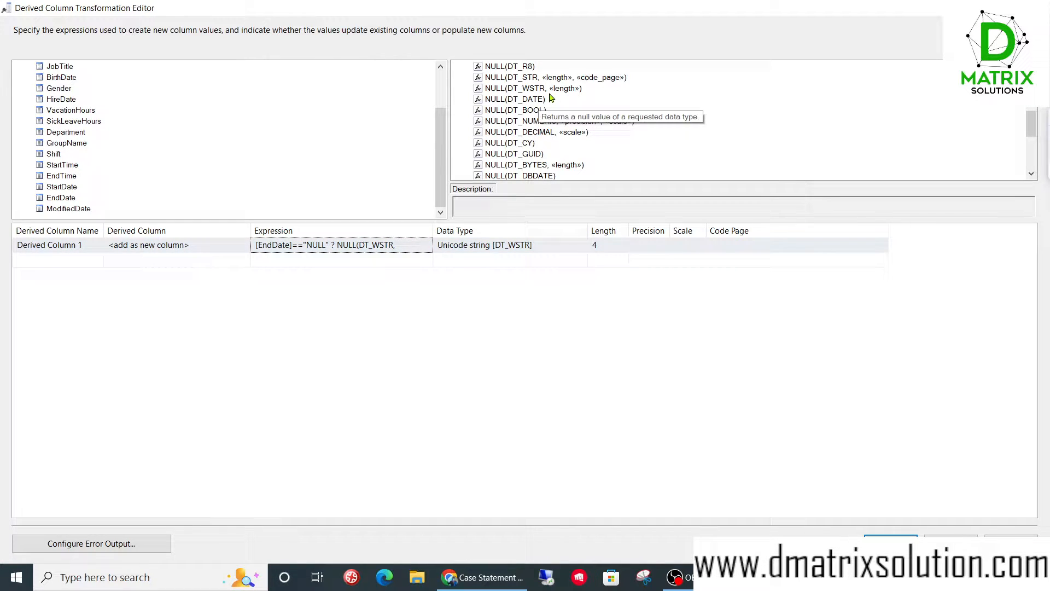
{"action": "left_click", "coordinate": [403, 245]}
{"action": "type", "text": "10"}
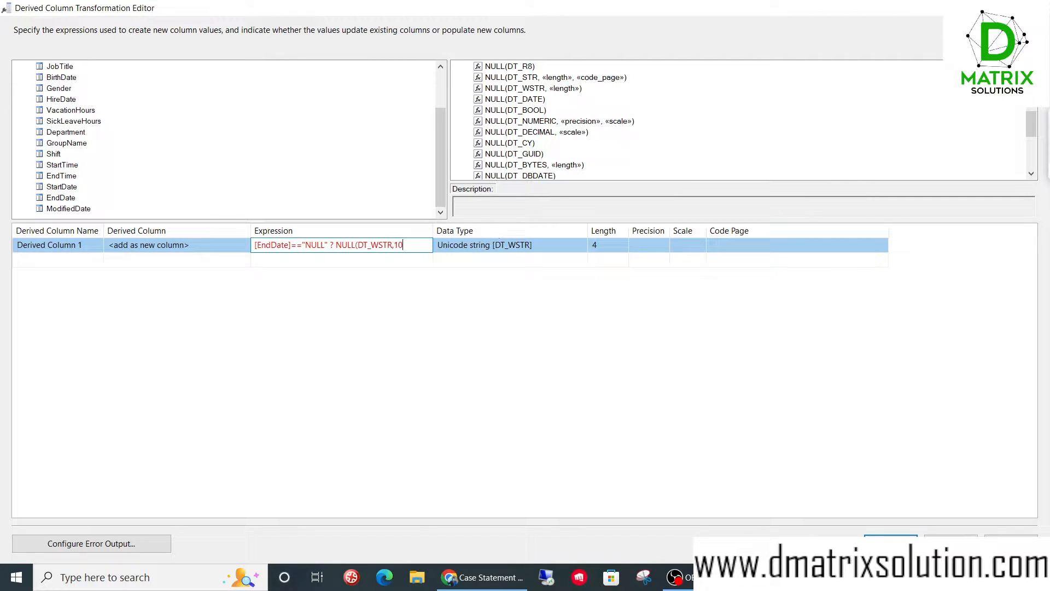
{"action": "type", "text": ") :"}
{"action": "left_click_drag", "start_coordinate": [70, 198], "coordinate": [557, 230]}
{"action": "left_click", "coordinate": [432, 255]}
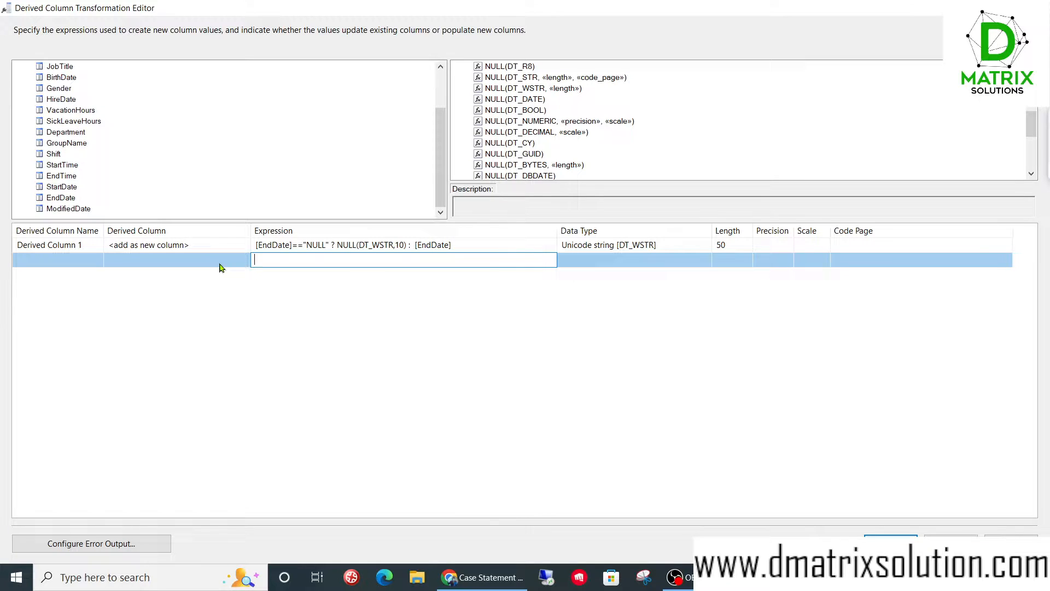
- Add a second derived column as a new column and insert the Gender column into its expression
{"action": "left_click", "coordinate": [172, 261]}
{"action": "left_click", "coordinate": [171, 263]}
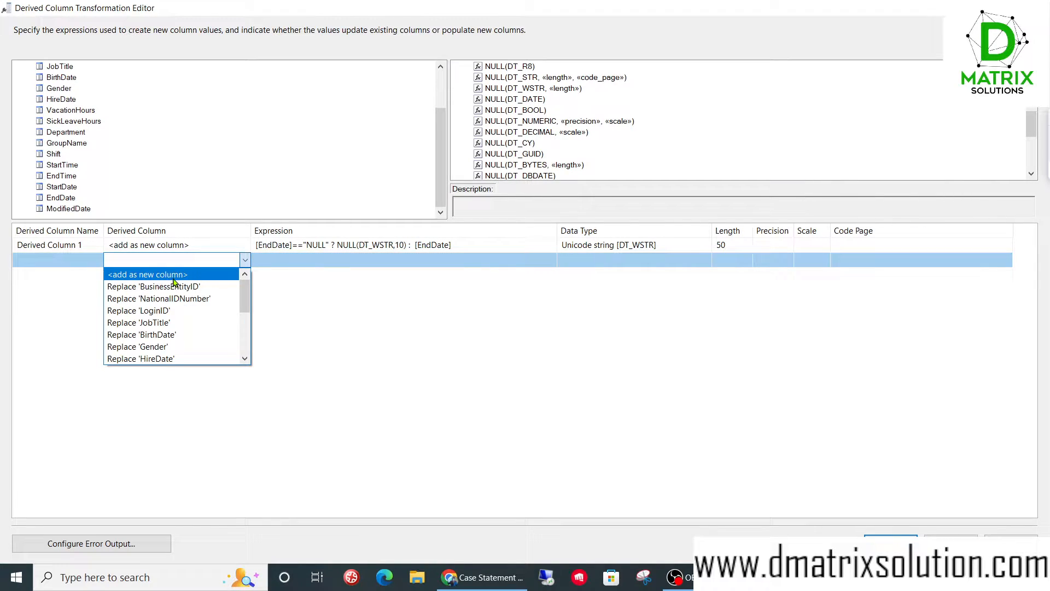
{"action": "left_click", "coordinate": [173, 278]}
{"action": "left_click", "coordinate": [309, 260]}
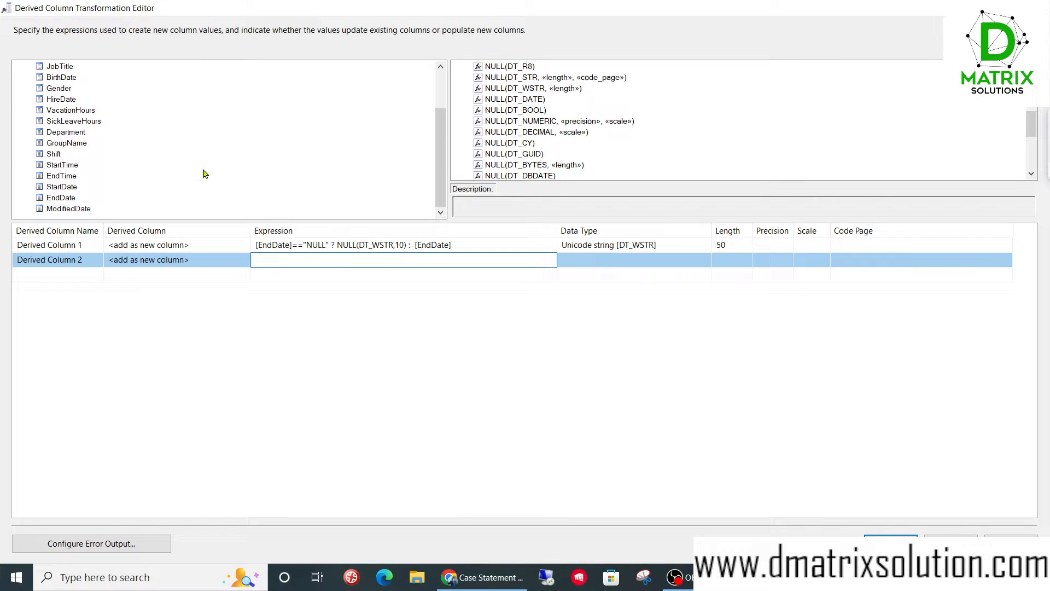
{"action": "scroll", "coordinate": [205, 174], "scroll_direction": "up", "scroll_amount": 2}
{"action": "left_click", "coordinate": [51, 143]}
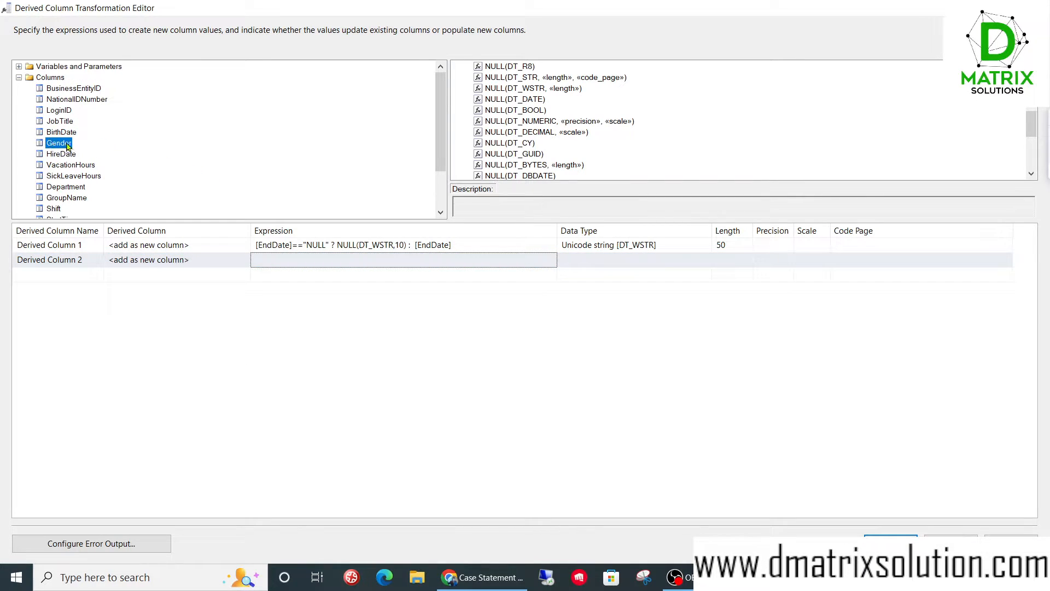
{"action": "left_click_drag", "start_coordinate": [65, 147], "coordinate": [266, 262]}
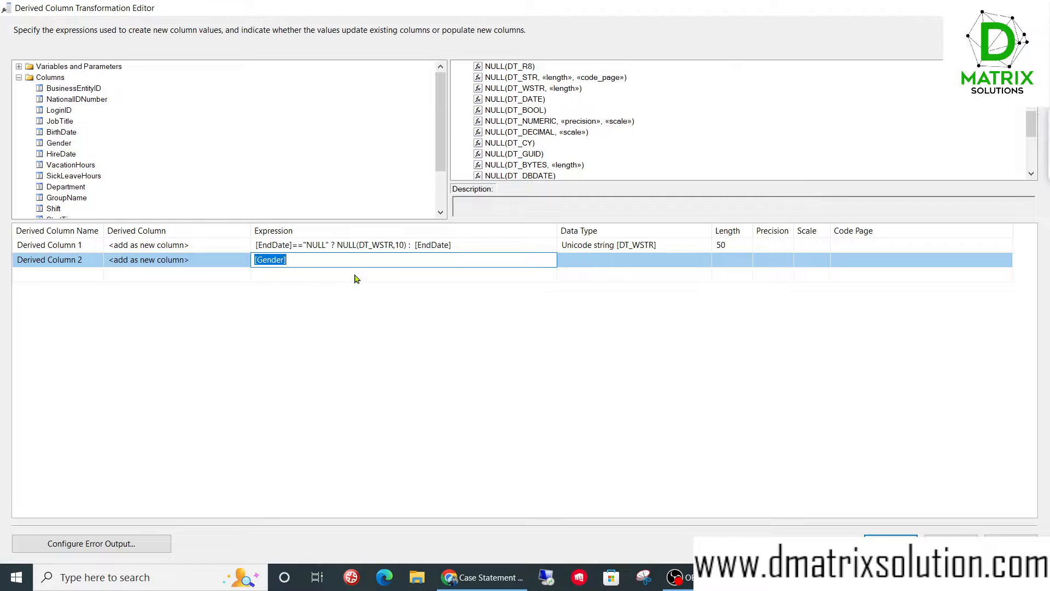
- Complete the second derived column's expression as [Gender]="F" ? "Female" : "Male"
{"action": "left_click", "coordinate": [305, 259]}
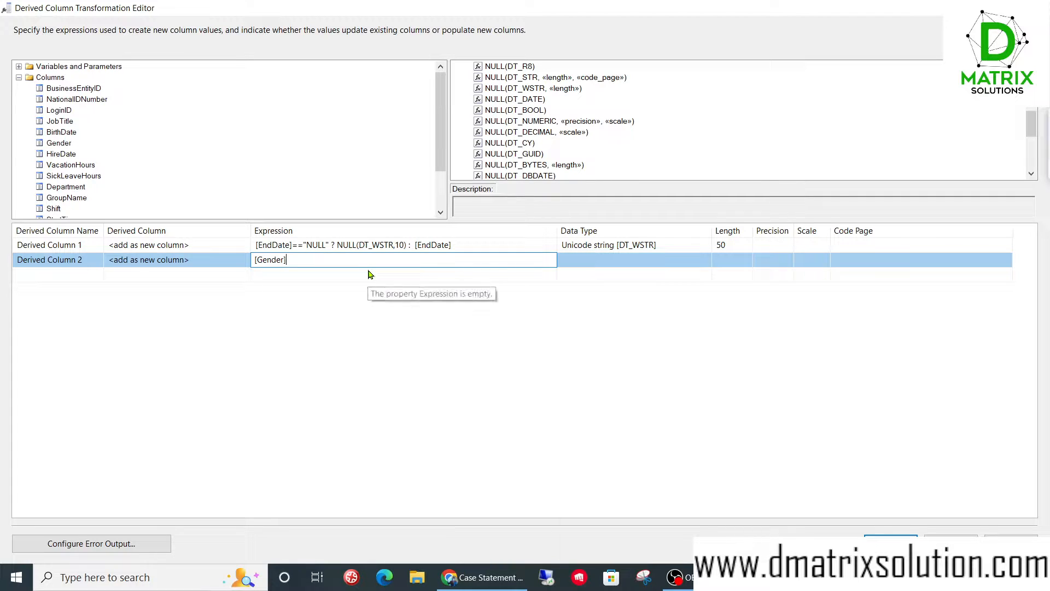
{"action": "type", "text": "=\"F\" ? \"Female\" : \"Male"}
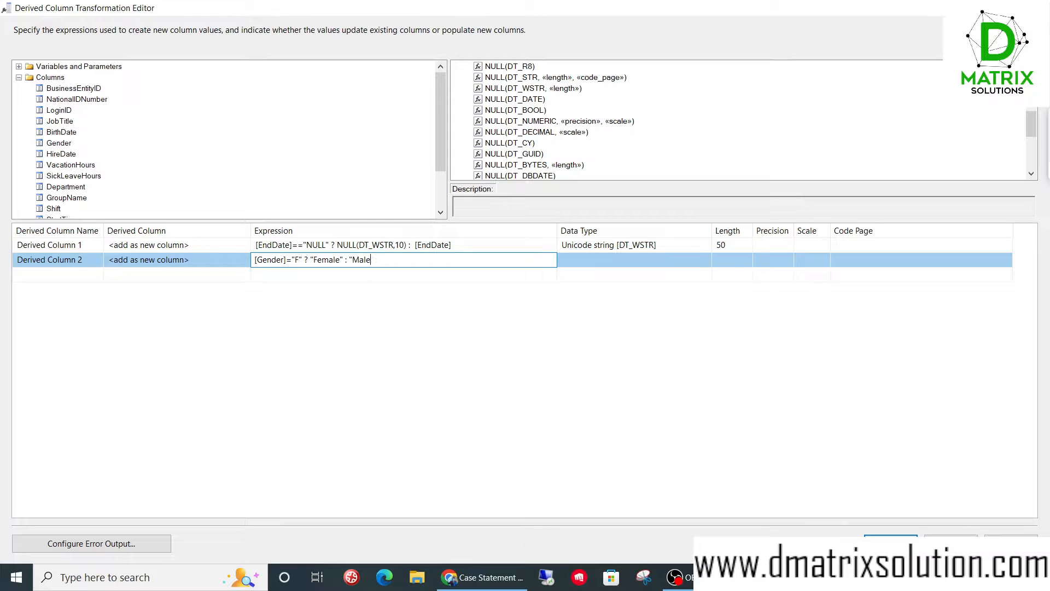
{"action": "left_click", "coordinate": [367, 270]}
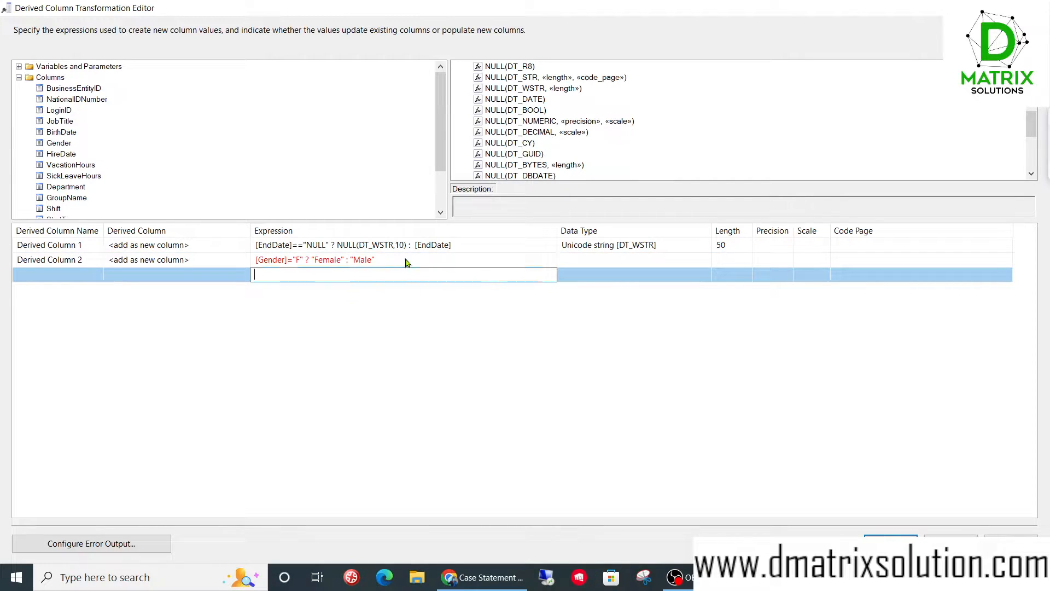
- Correct the Gender expression to use == as its comparison operator and accept the derived column settings
{"action": "mouse_move", "coordinate": [405, 262]}
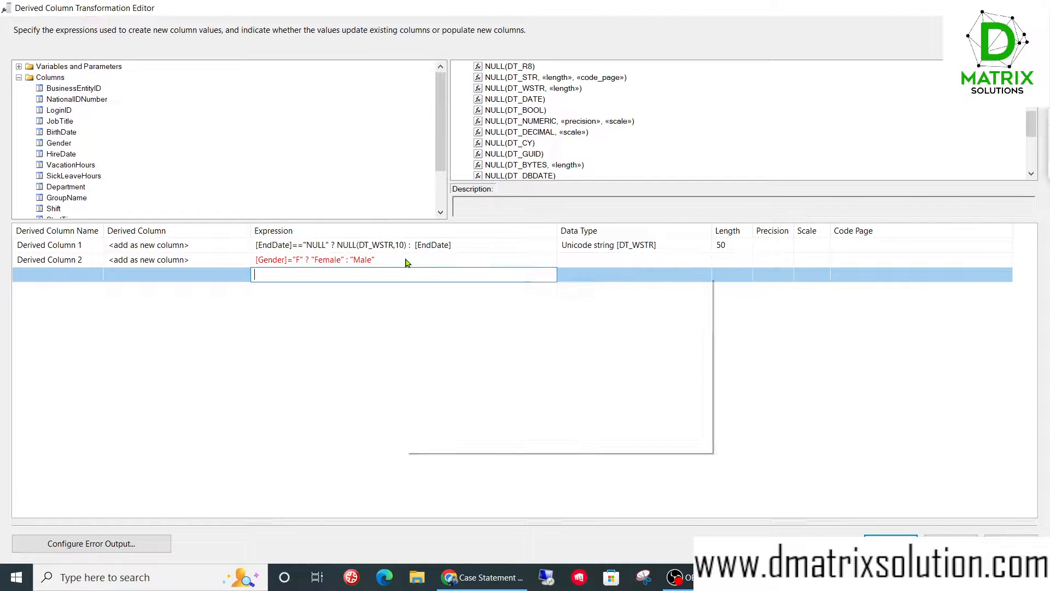
{"action": "left_click", "coordinate": [405, 259]}
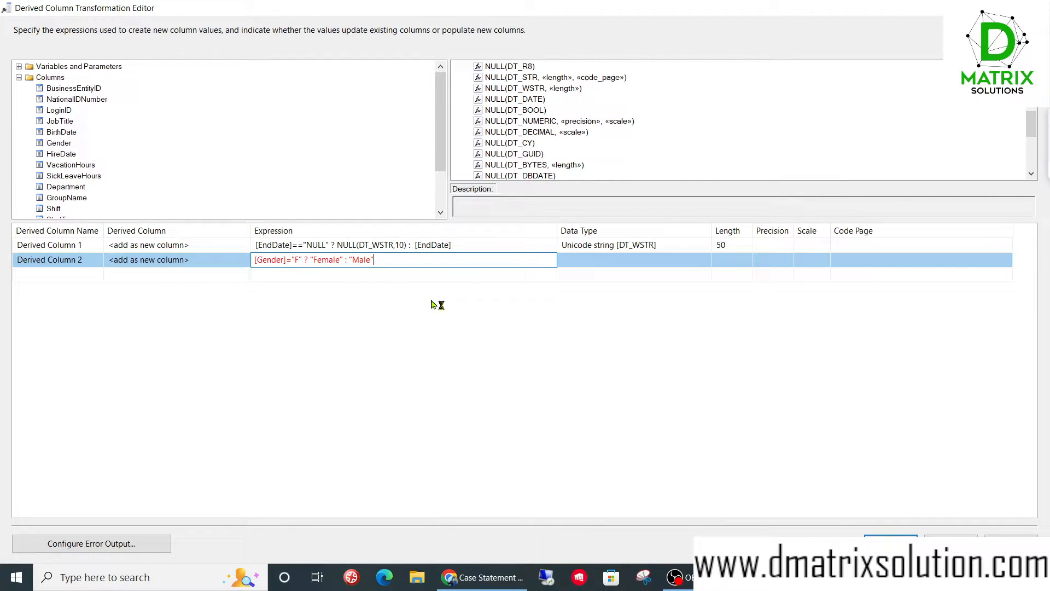
{"action": "key", "text": "super+plus"}
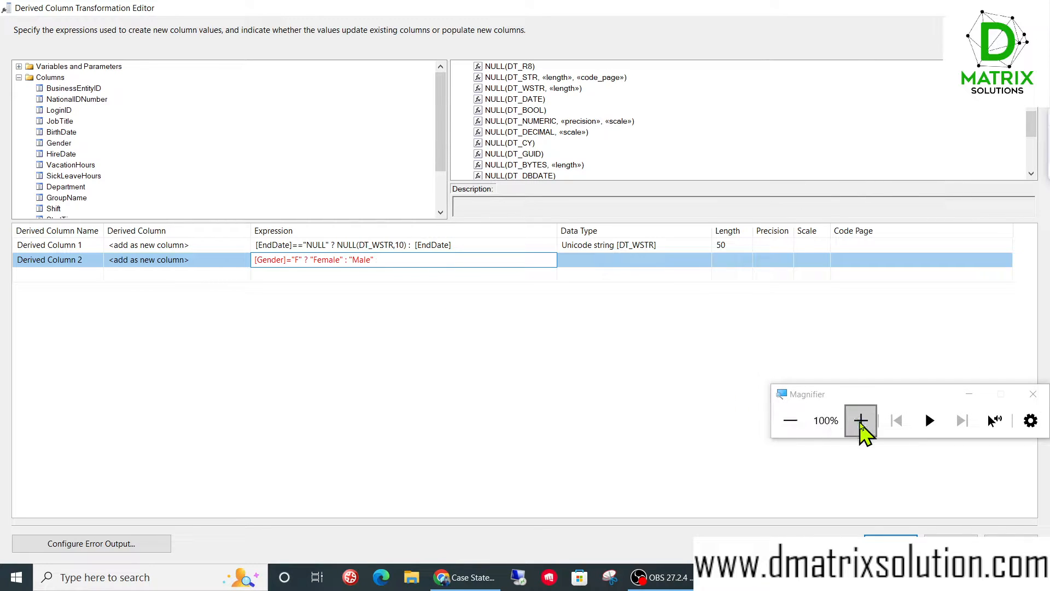
{"action": "left_click", "coordinate": [860, 420]}
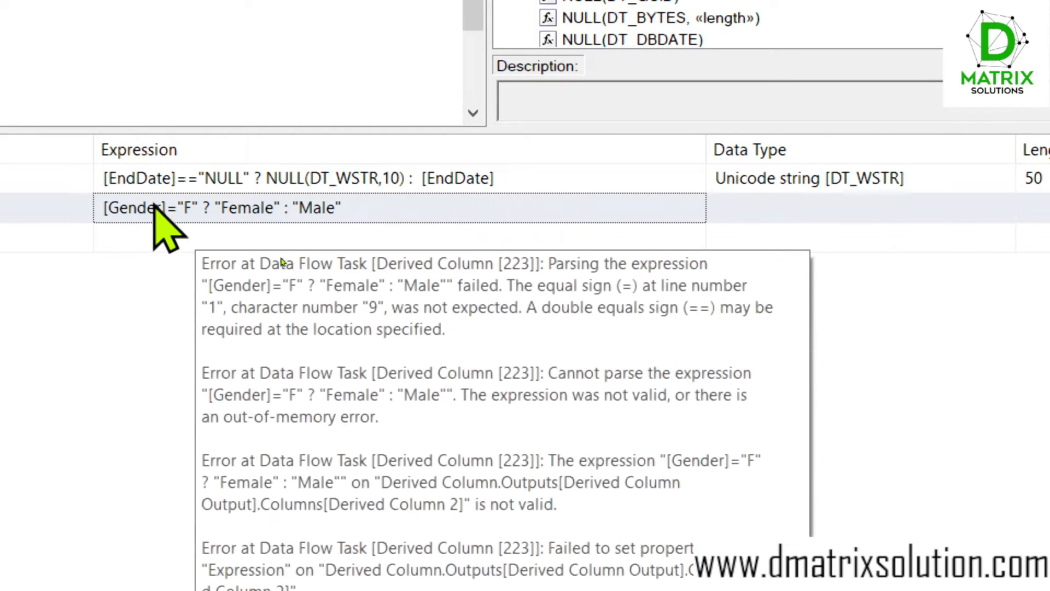
{"action": "left_click", "coordinate": [175, 208]}
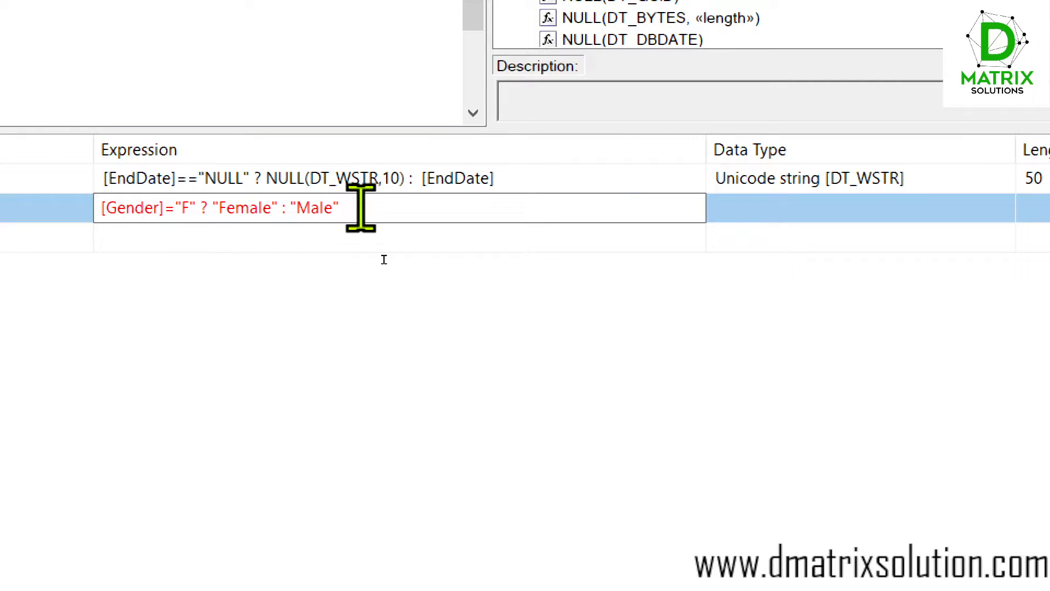
{"action": "type", "text": "="}
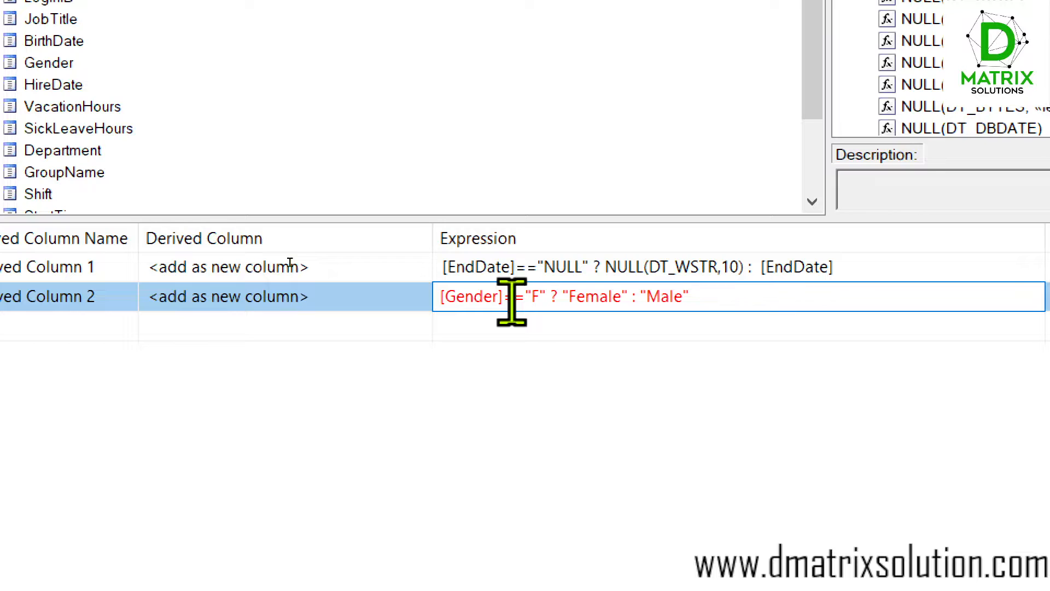
{"action": "left_click", "coordinate": [529, 331]}
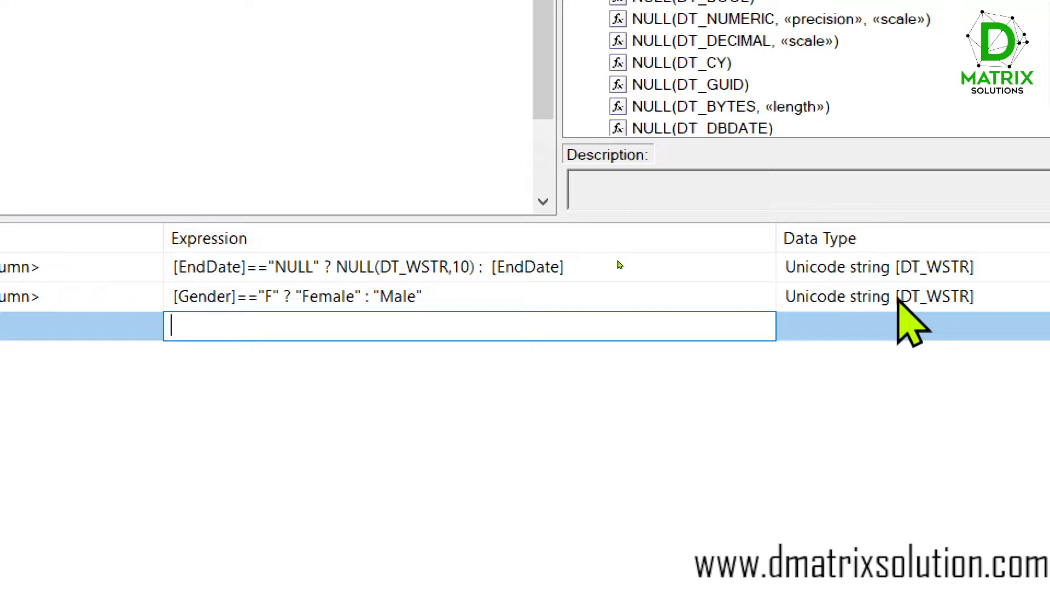
{"action": "key", "text": "super+minus"}
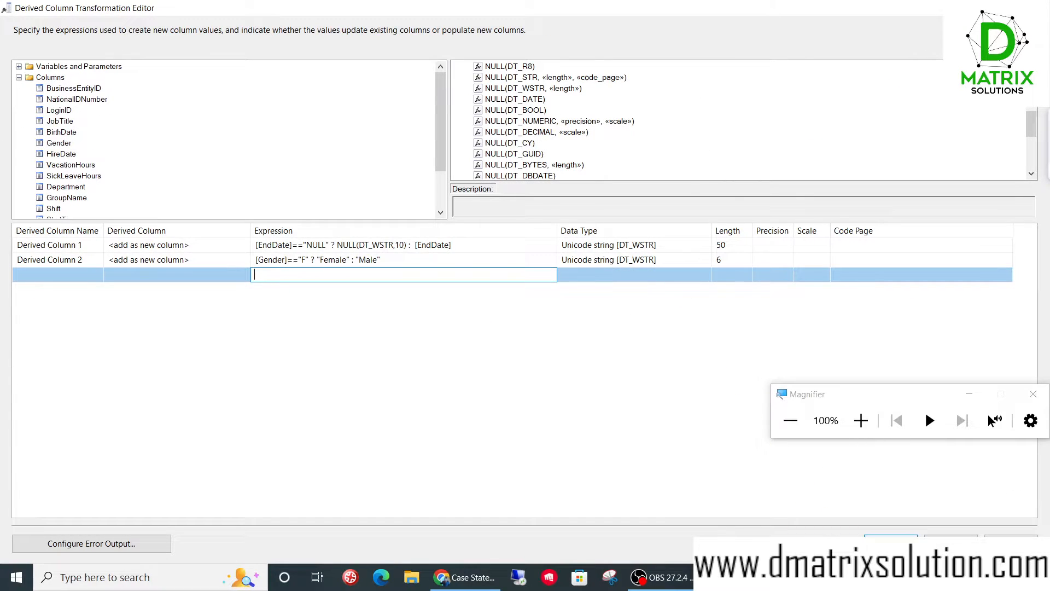
{"action": "left_click", "coordinate": [890, 543]}
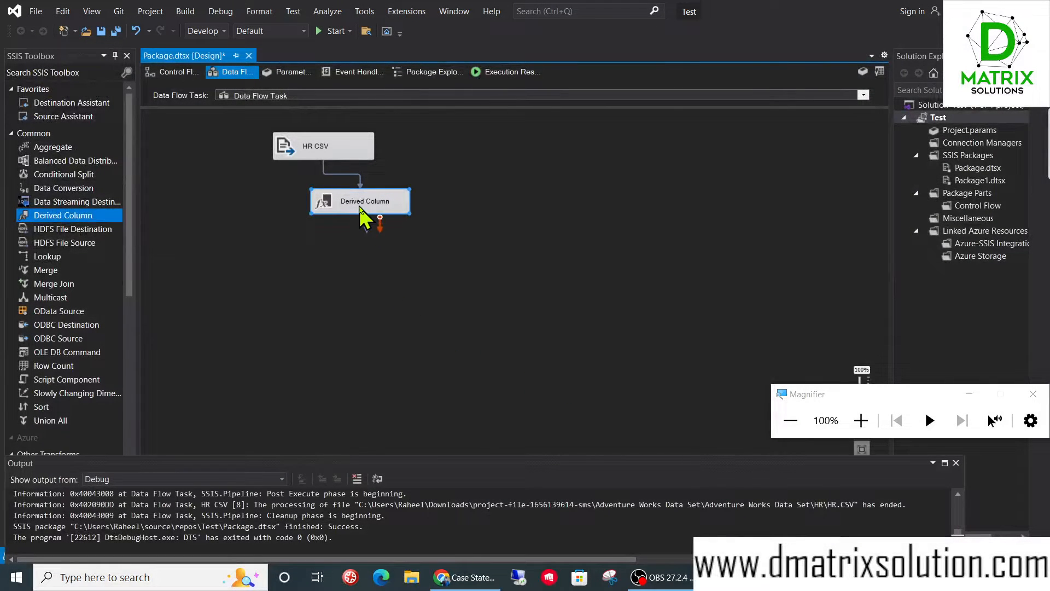
- Align Derived Column under HR CSV and feed its output into a new Multicast with a data viewer enabled on the path
{"action": "left_click_drag", "start_coordinate": [361, 210], "coordinate": [328, 218]}
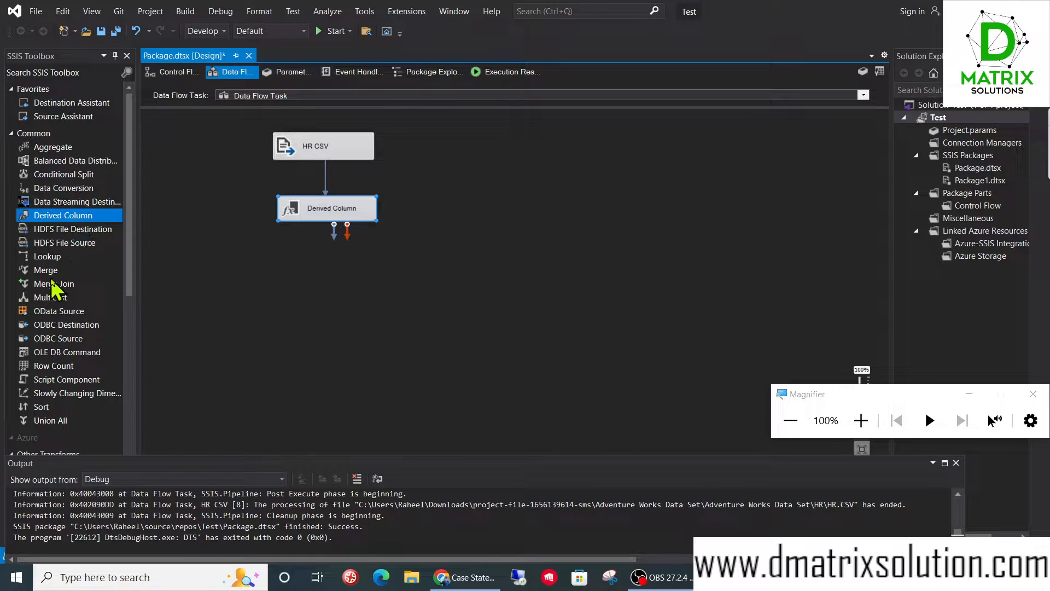
{"action": "left_click_drag", "start_coordinate": [51, 298], "coordinate": [304, 271]}
{"action": "left_click_drag", "start_coordinate": [334, 225], "coordinate": [336, 293]}
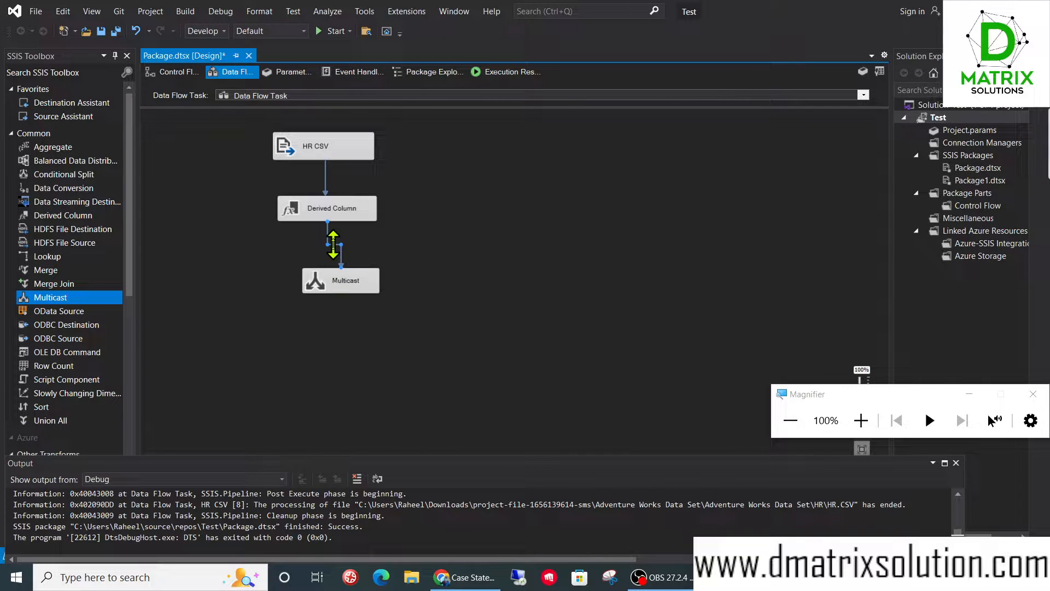
{"action": "right_click", "coordinate": [333, 244]}
{"action": "left_click", "coordinate": [389, 281]}
- Run the package, compare EndDate and Gender with the two derived columns in the data viewer, and stop debugging
{"action": "left_click", "coordinate": [325, 30]}
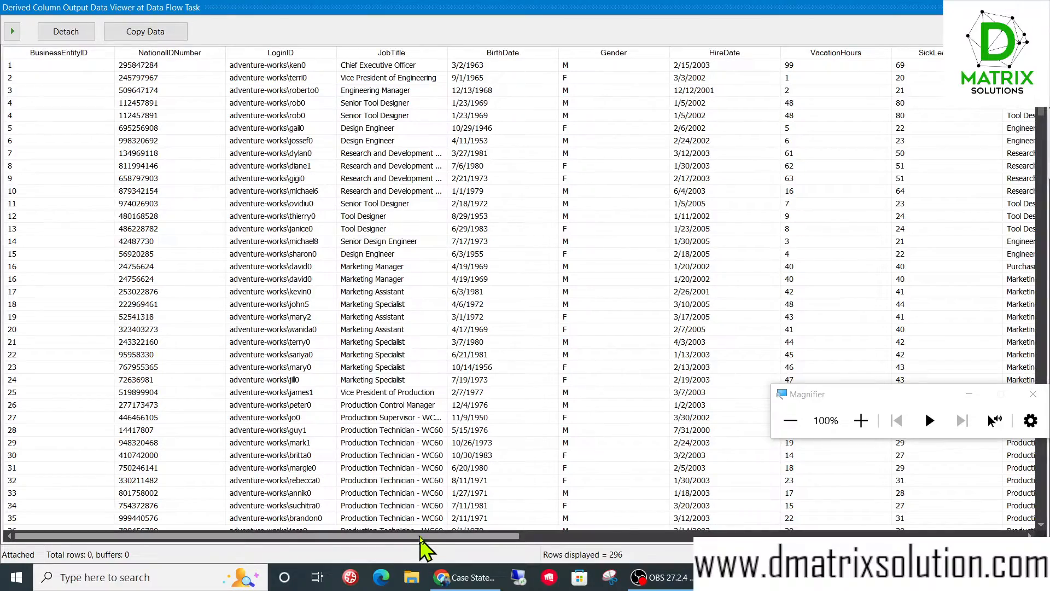
{"action": "left_click_drag", "start_coordinate": [488, 536], "coordinate": [993, 538]}
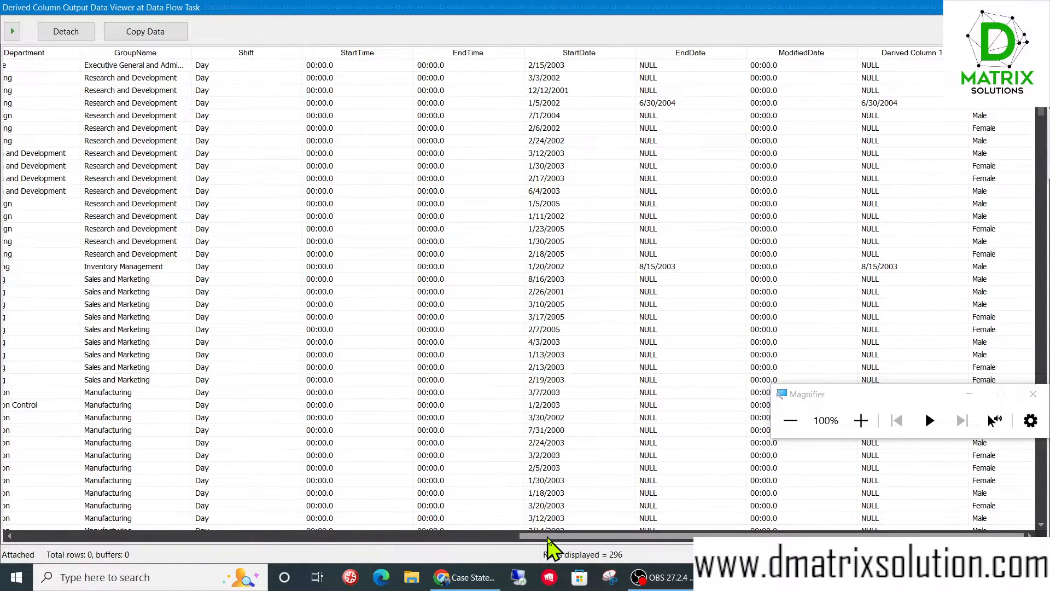
{"action": "left_click_drag", "start_coordinate": [550, 536], "coordinate": [226, 547]}
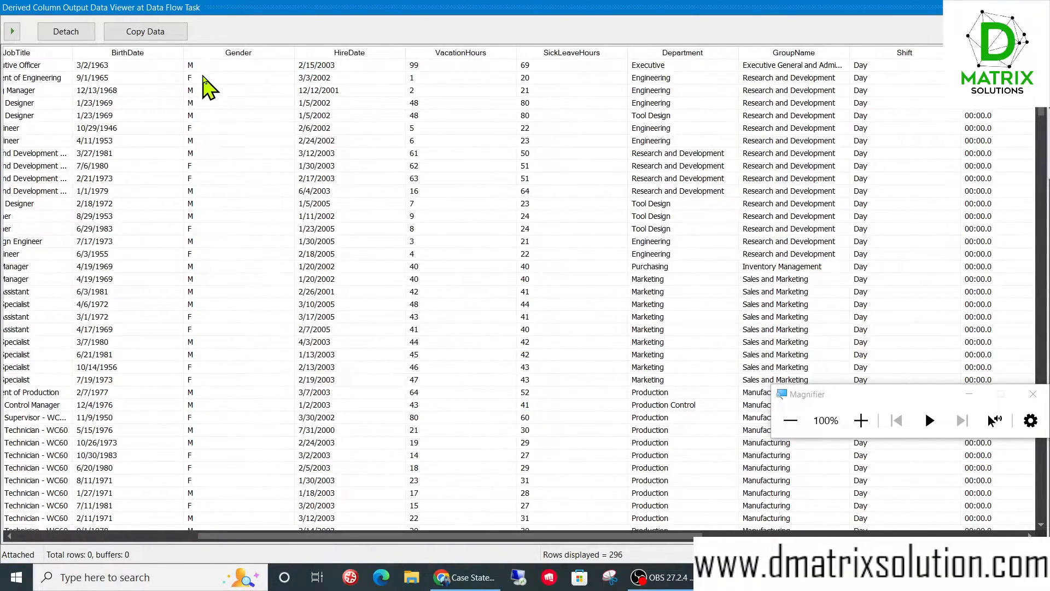
{"action": "left_click_drag", "start_coordinate": [475, 536], "coordinate": [870, 539]}
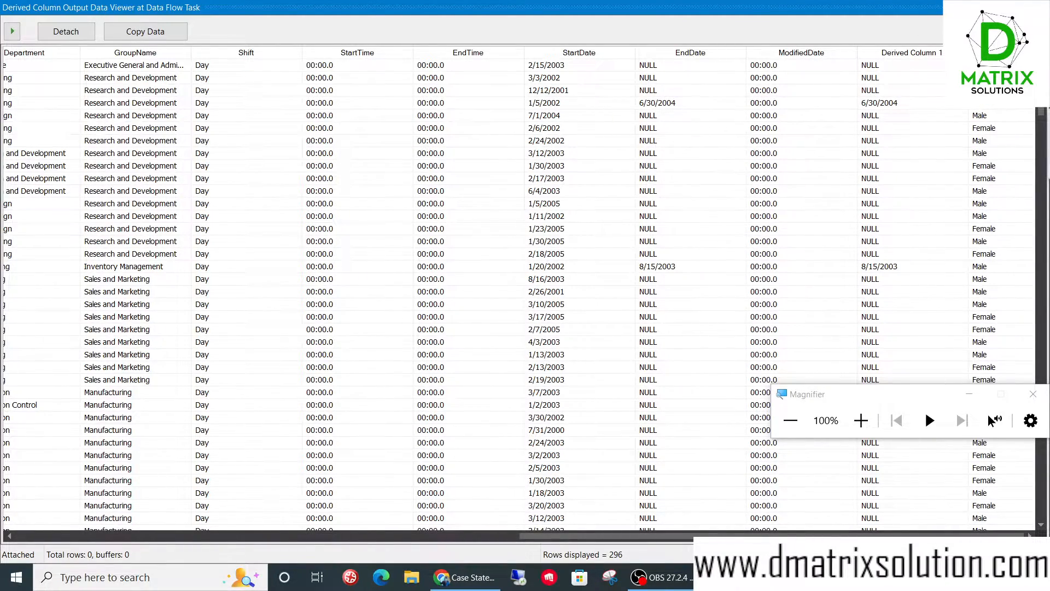
{"action": "left_click", "coordinate": [1037, 7]}
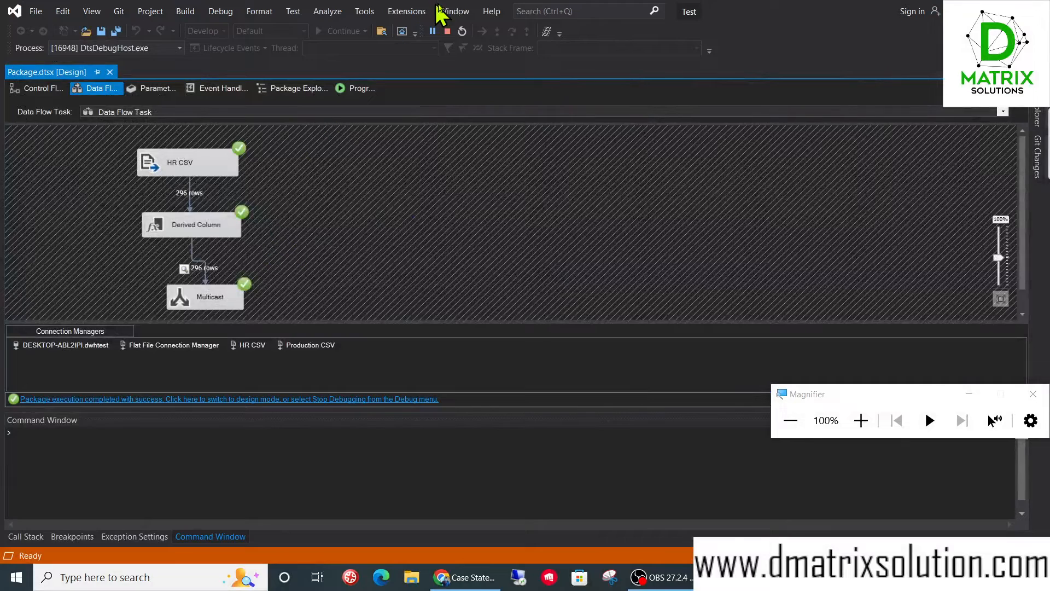
{"action": "left_click", "coordinate": [447, 32]}
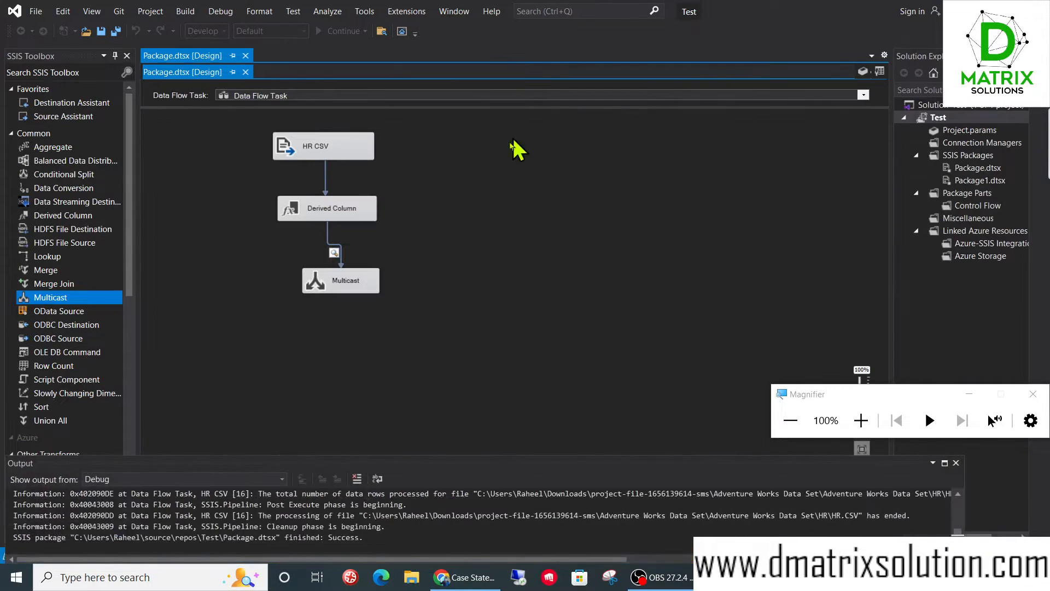
- Rename the first derived column, which holds the EndDate expression, as d_EndDate
{"action": "double_click", "coordinate": [313, 211]}
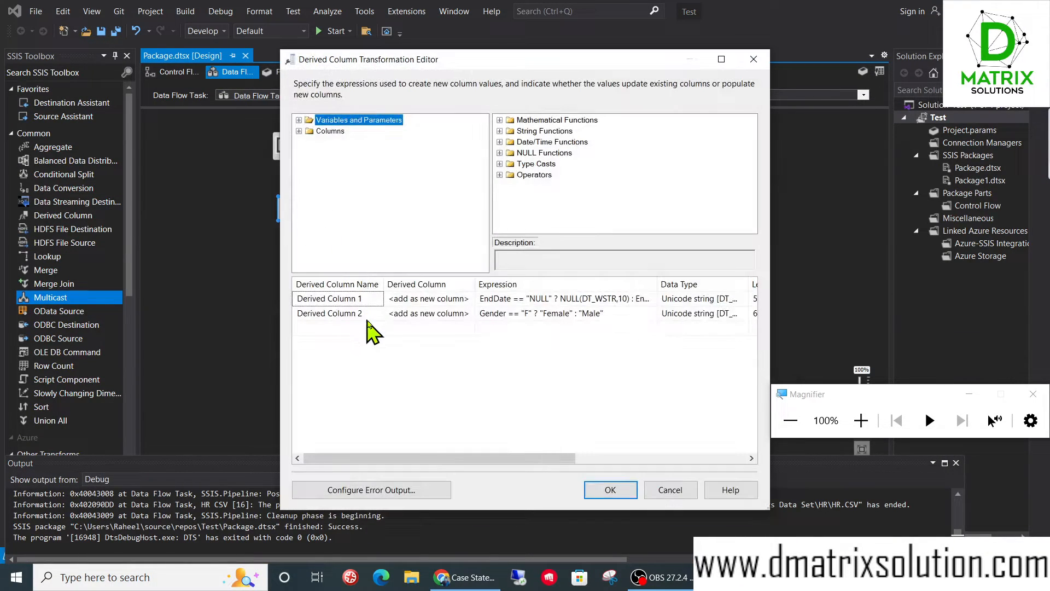
{"action": "left_click", "coordinate": [372, 300]}
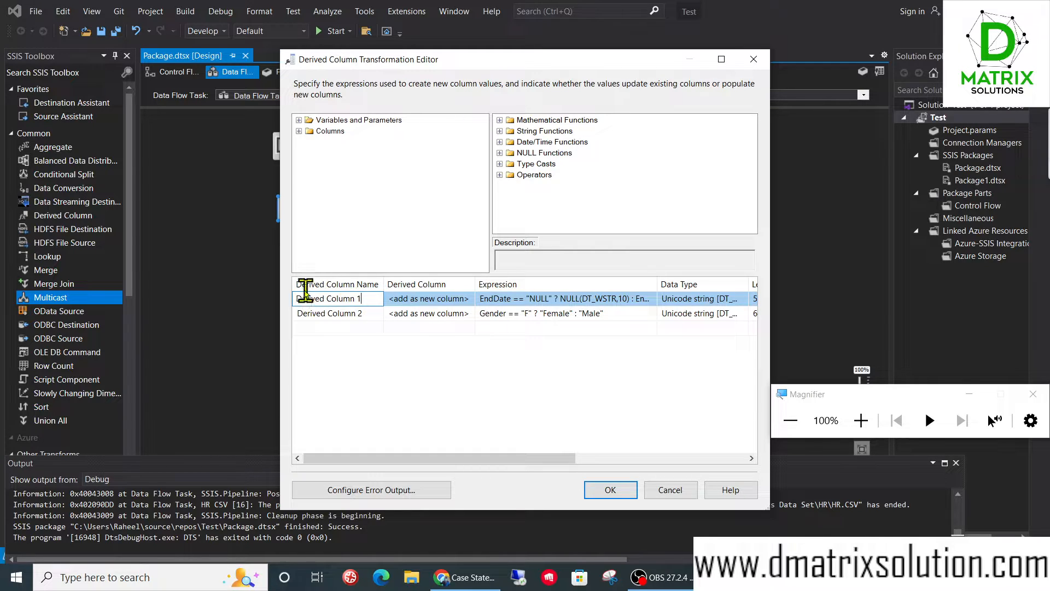
{"action": "left_click", "coordinate": [361, 299]}
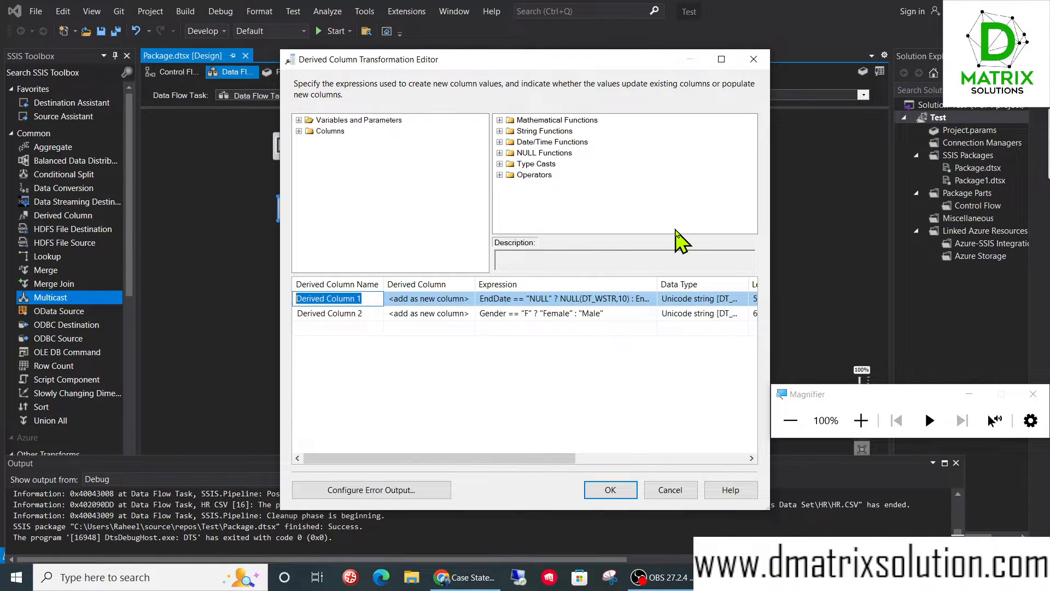
{"action": "type", "text": "d_"}
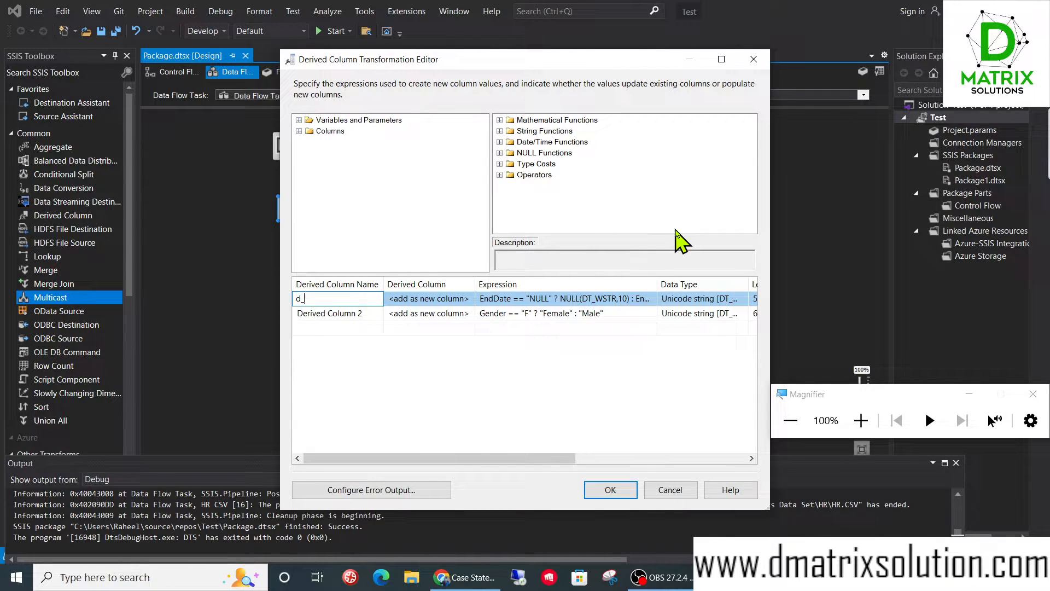
{"action": "type", "text": "EndDate"}
- Rename the second derived column as d_Gender and accept the transformation's settings
{"action": "left_click", "coordinate": [365, 313]}
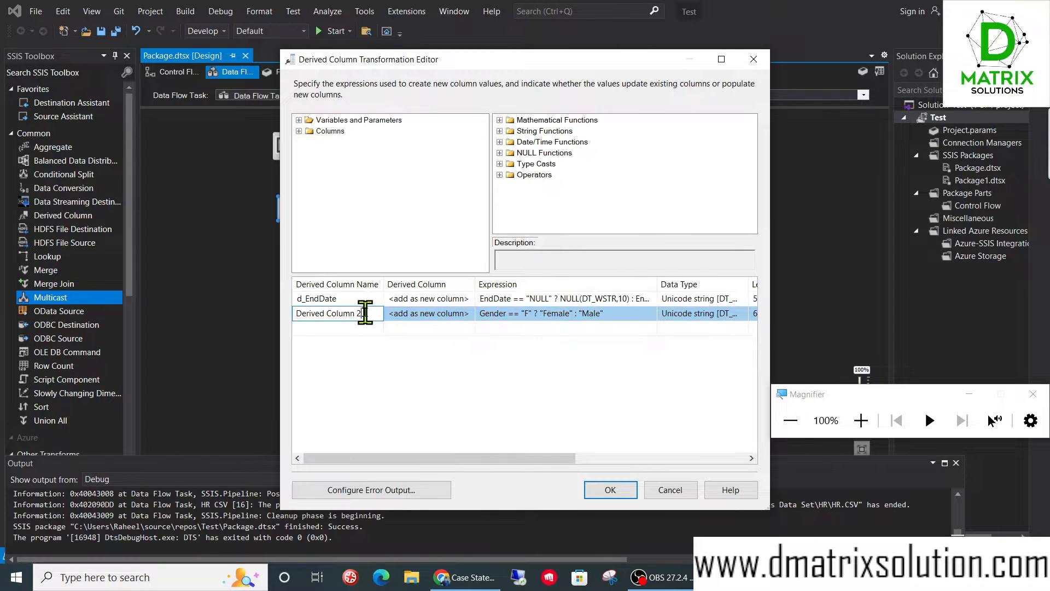
{"action": "left_click", "coordinate": [364, 313]}
{"action": "type", "text": "d_En"}
{"action": "key", "text": "BackSpace"}
{"action": "key", "text": "BackSpace"}
{"action": "type", "text": "Gender"}
{"action": "left_click", "coordinate": [320, 326]}
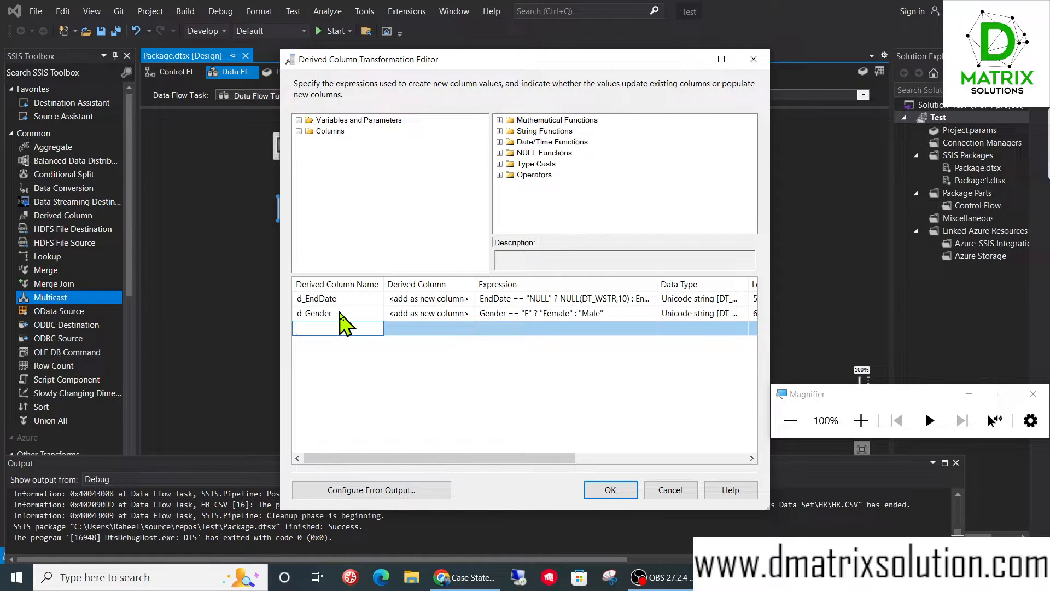
{"action": "left_click", "coordinate": [623, 495]}
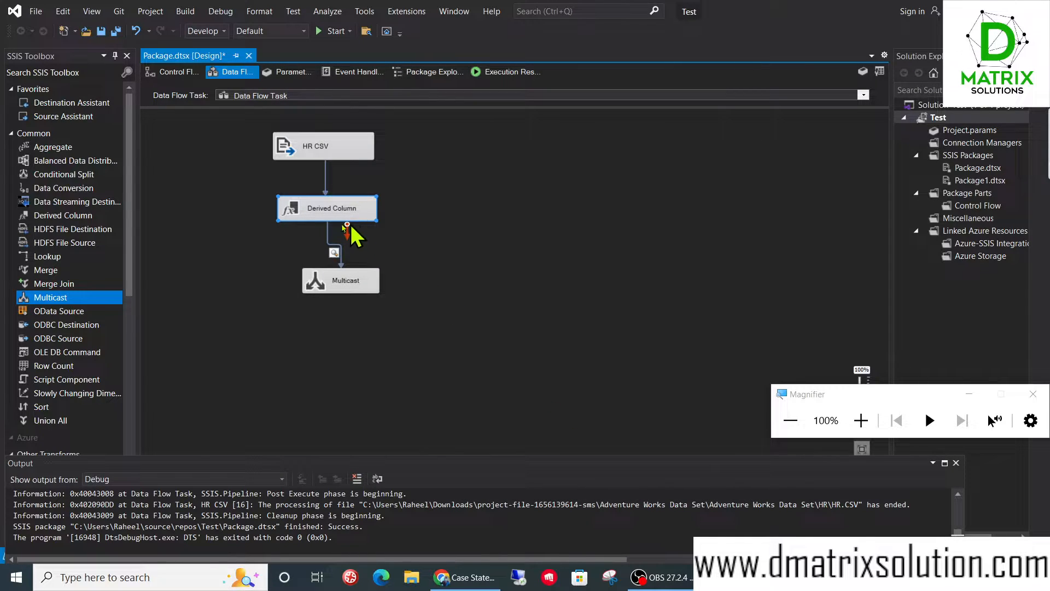
- Run the package again, examine the d_EndDate and d_Gender columns in the data viewer, and stop debugging
{"action": "left_click", "coordinate": [332, 31]}
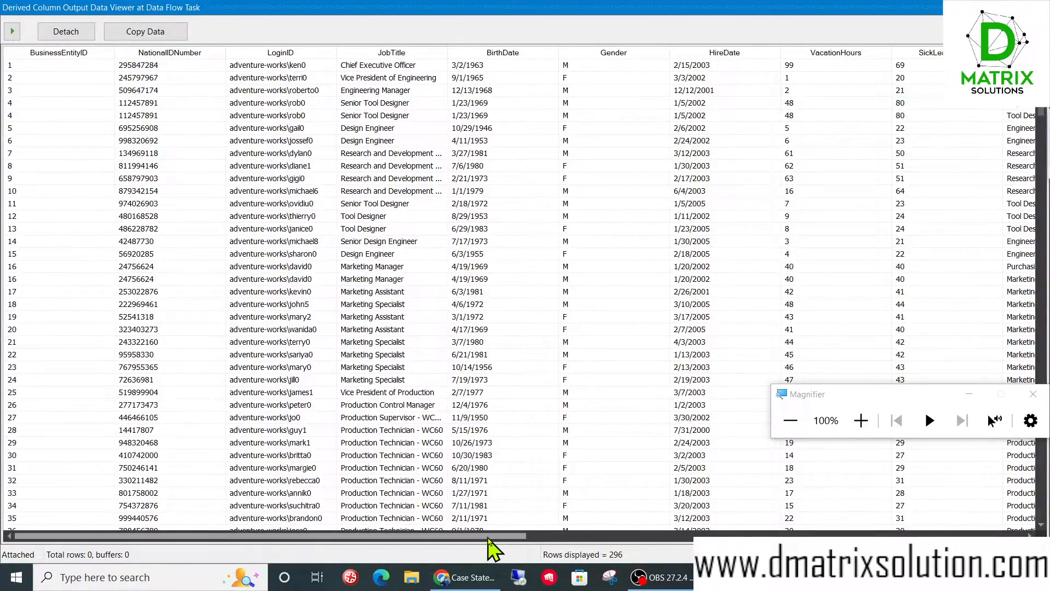
{"action": "left_click_drag", "start_coordinate": [493, 537], "coordinate": [1014, 529]}
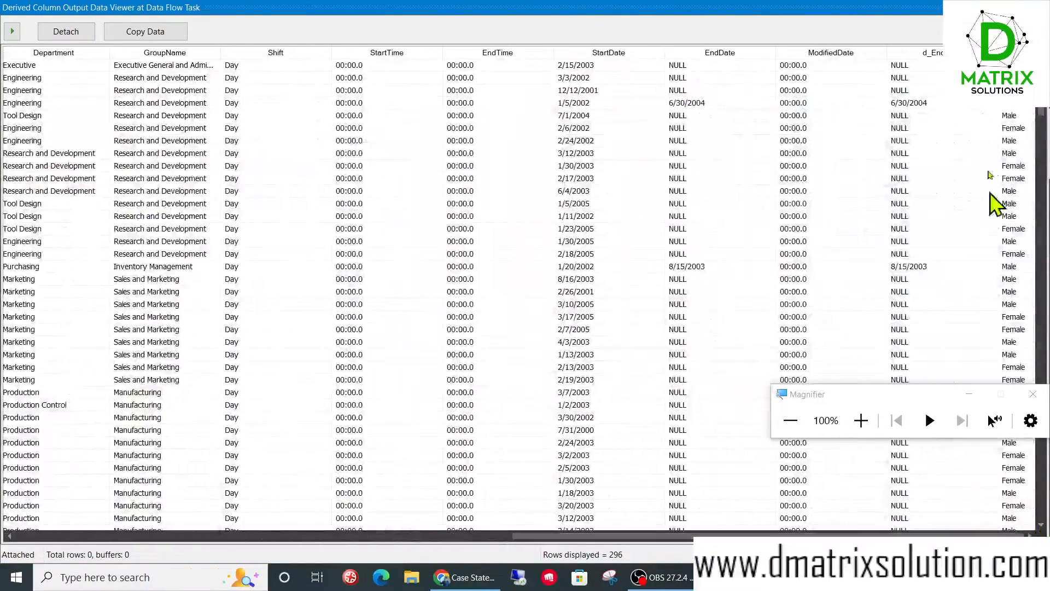
{"action": "left_click_drag", "start_coordinate": [997, 53], "coordinate": [943, 81]}
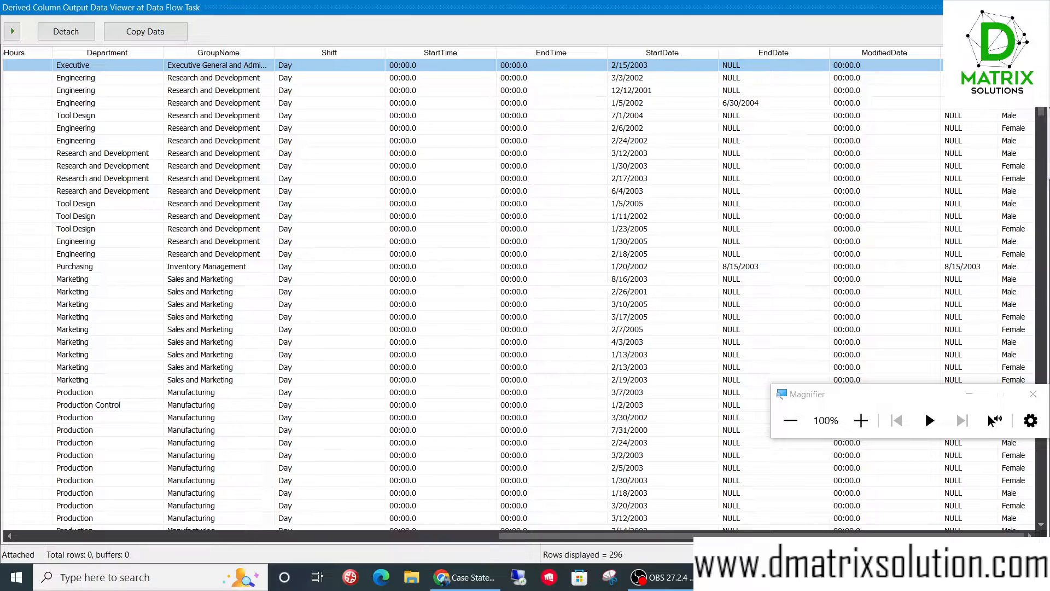
{"action": "left_click_drag", "start_coordinate": [942, 55], "coordinate": [885, 63]}
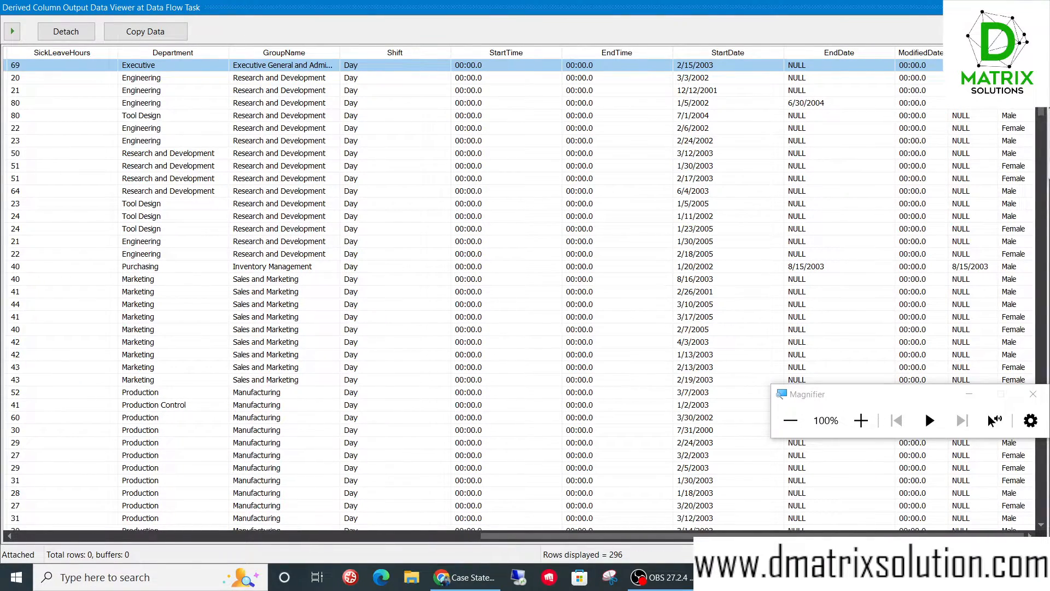
{"action": "left_click", "coordinate": [1037, 8]}
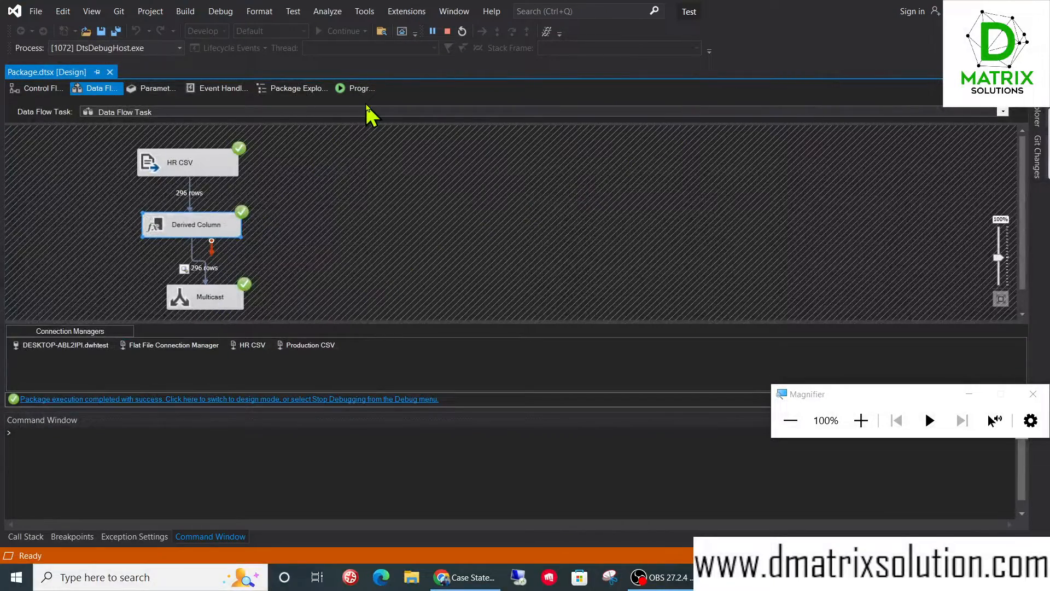
{"action": "left_click", "coordinate": [447, 32]}
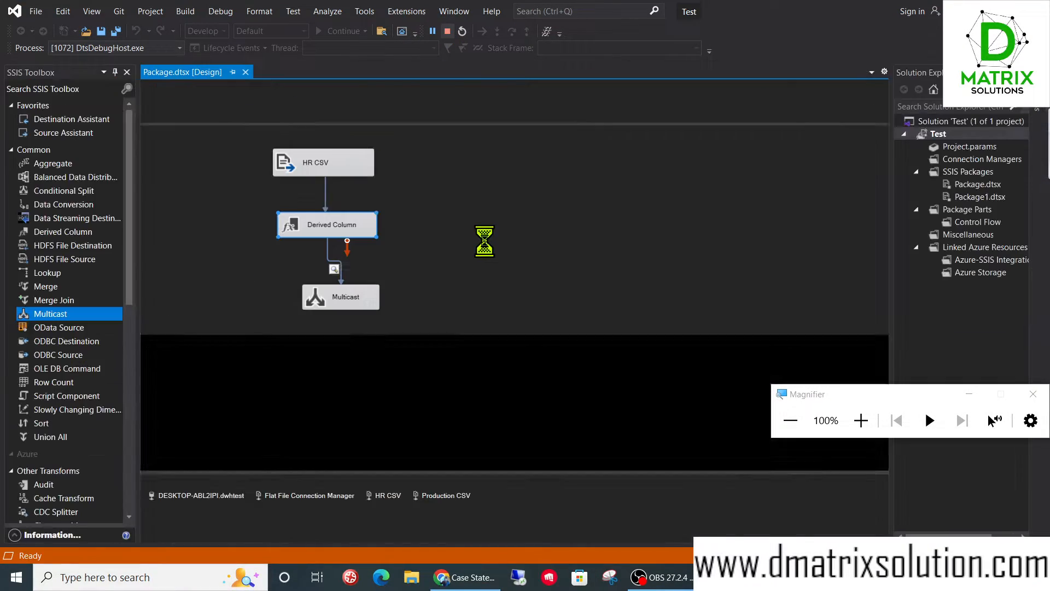
- Remove the path between Derived Column and Multicast and connect a new Data Conversion transformation to Derived Column's output
{"action": "left_click_drag", "start_coordinate": [339, 291], "coordinate": [311, 350]}
{"action": "left_click", "coordinate": [311, 316]}
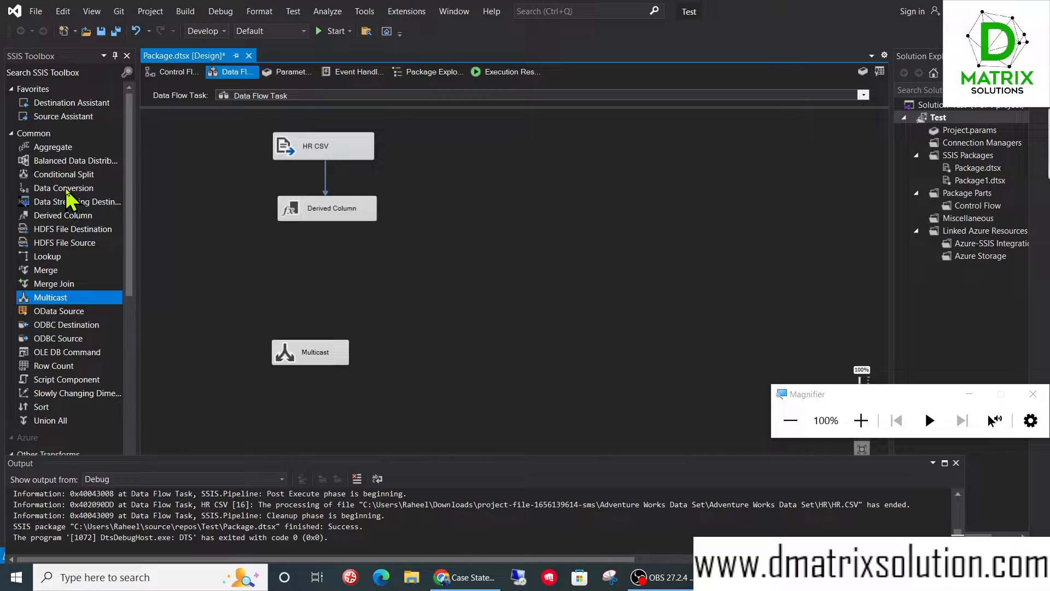
{"action": "left_click_drag", "start_coordinate": [66, 189], "coordinate": [335, 264]}
{"action": "left_click", "coordinate": [346, 218]}
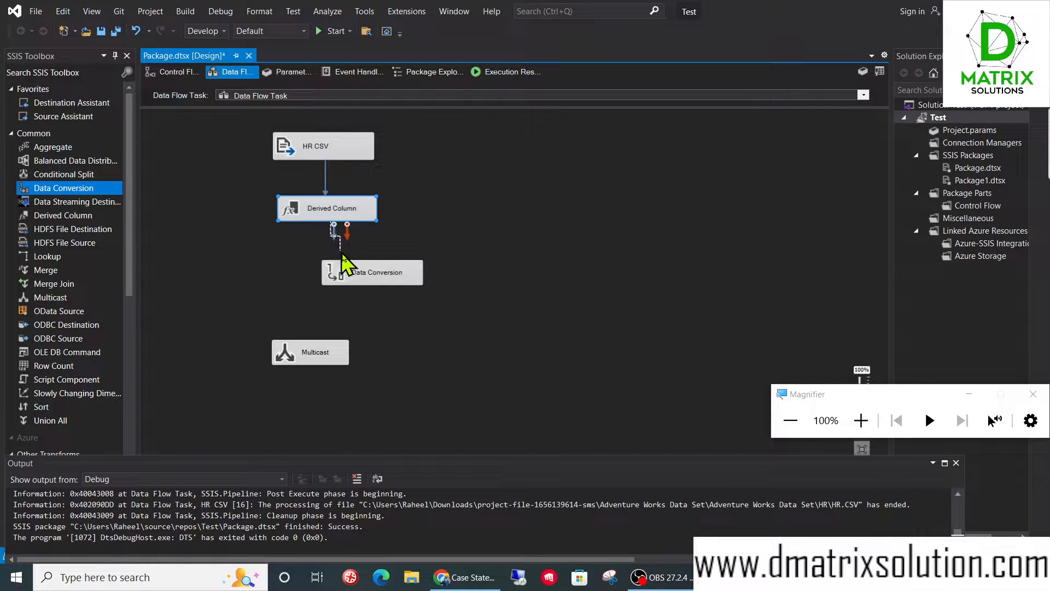
{"action": "left_click_drag", "start_coordinate": [359, 280], "coordinate": [305, 283]}
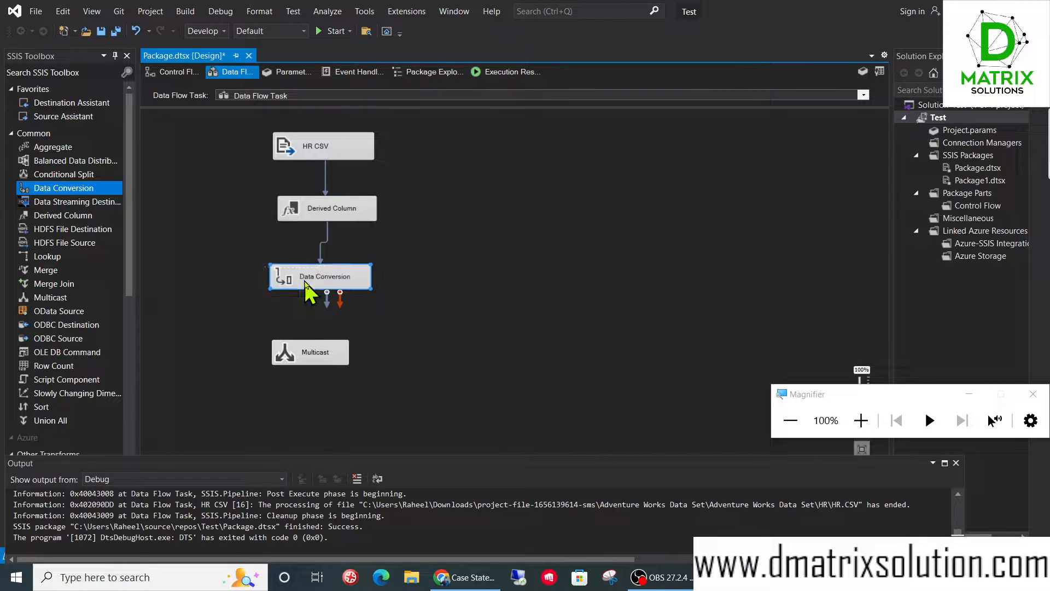
- In the Data Conversion transformation, add EndTime as an input column with the output alias con_EndDate
{"action": "double_click", "coordinate": [306, 283]}
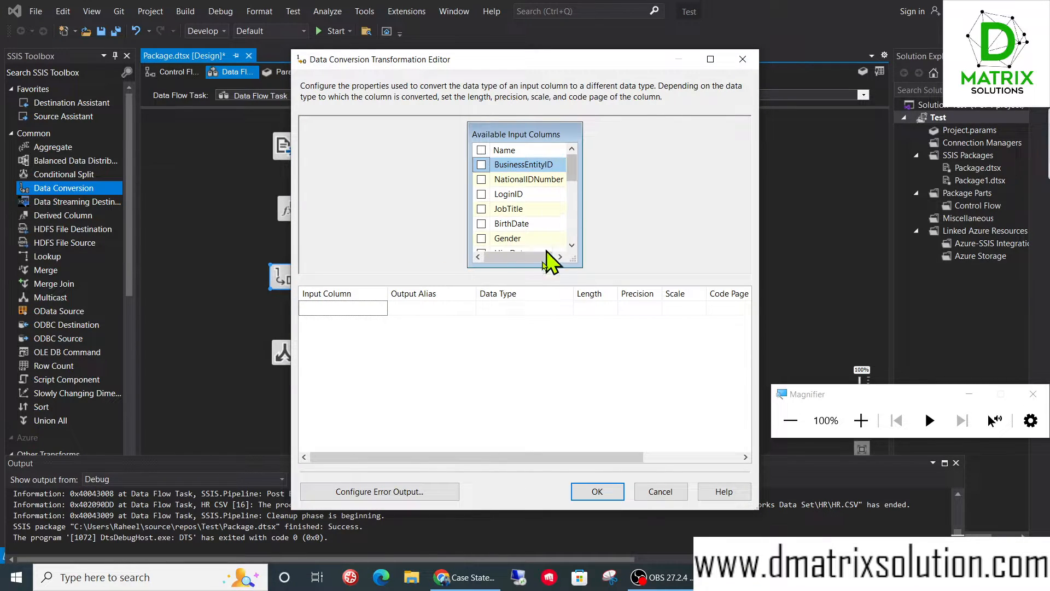
{"action": "left_click_drag", "start_coordinate": [573, 169], "coordinate": [577, 215]}
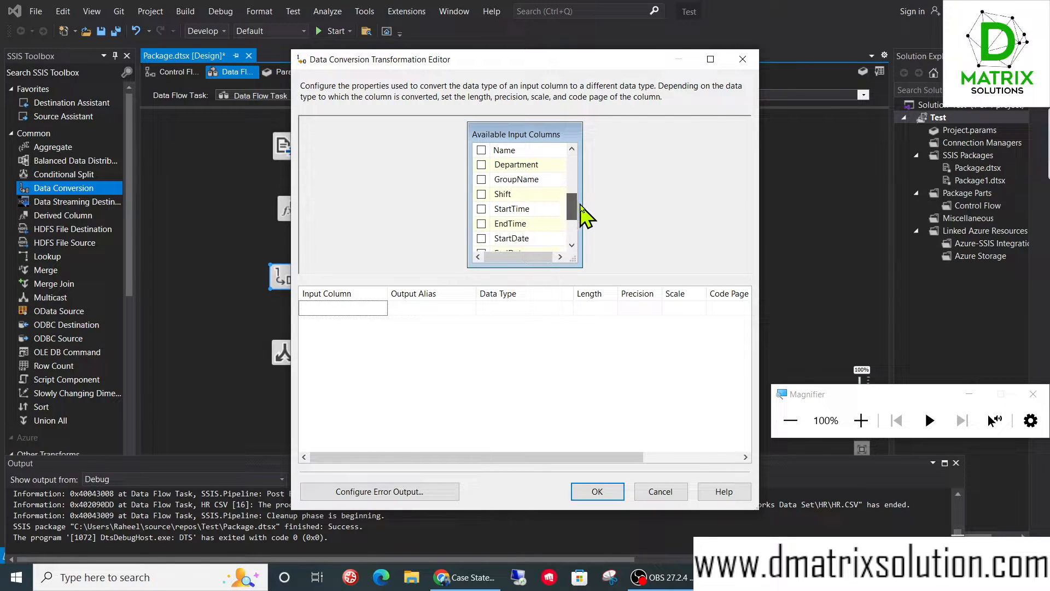
{"action": "left_click", "coordinate": [481, 224]}
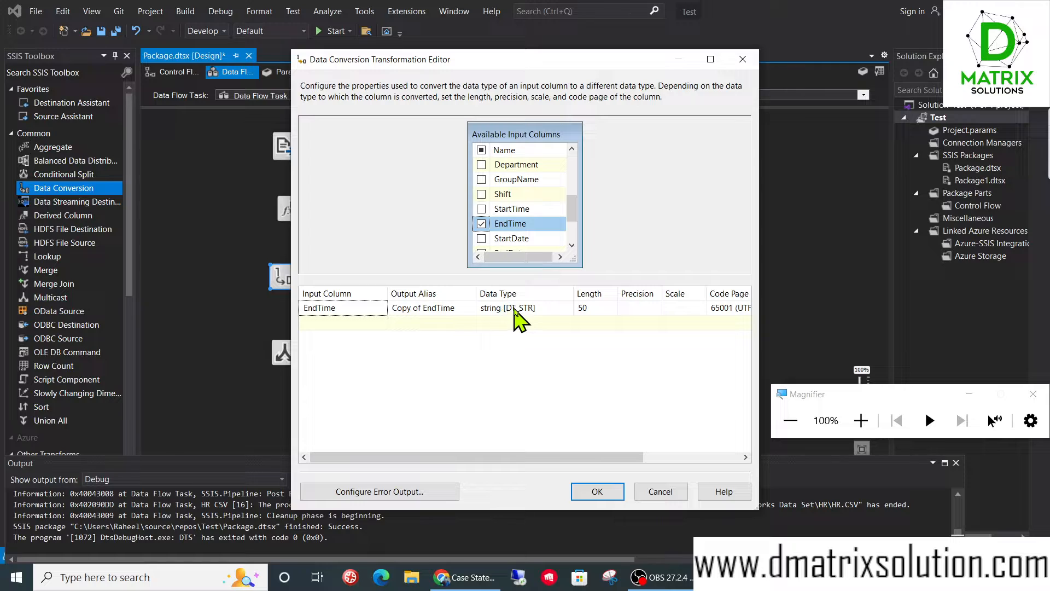
{"action": "left_click", "coordinate": [458, 309]}
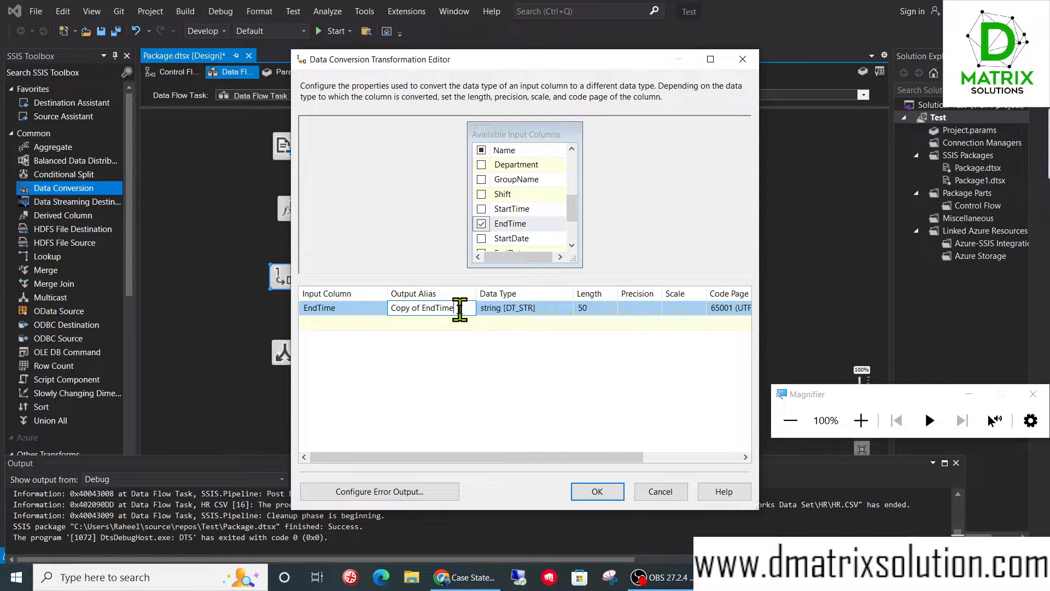
{"action": "left_click_drag", "start_coordinate": [460, 309], "coordinate": [347, 312]}
{"action": "type", "text": "con_End"}
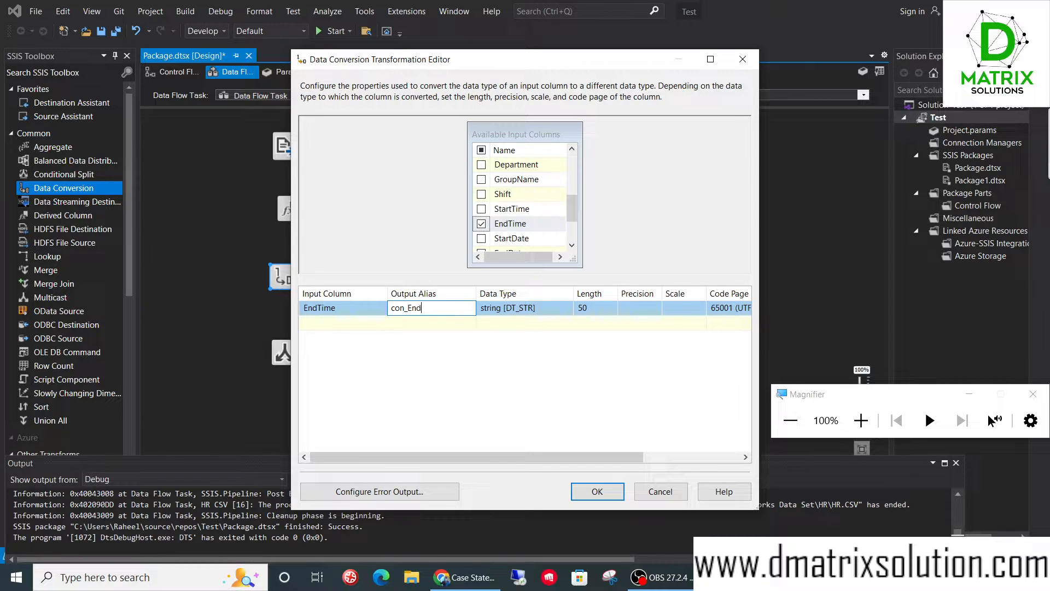
{"action": "type", "text": "Date"}
- Widen the Data Type column, set con_EndDate's data type to date [DT_DATE], and accept the Data Conversion settings
{"action": "left_click", "coordinate": [519, 309]}
{"action": "left_click", "coordinate": [568, 309]}
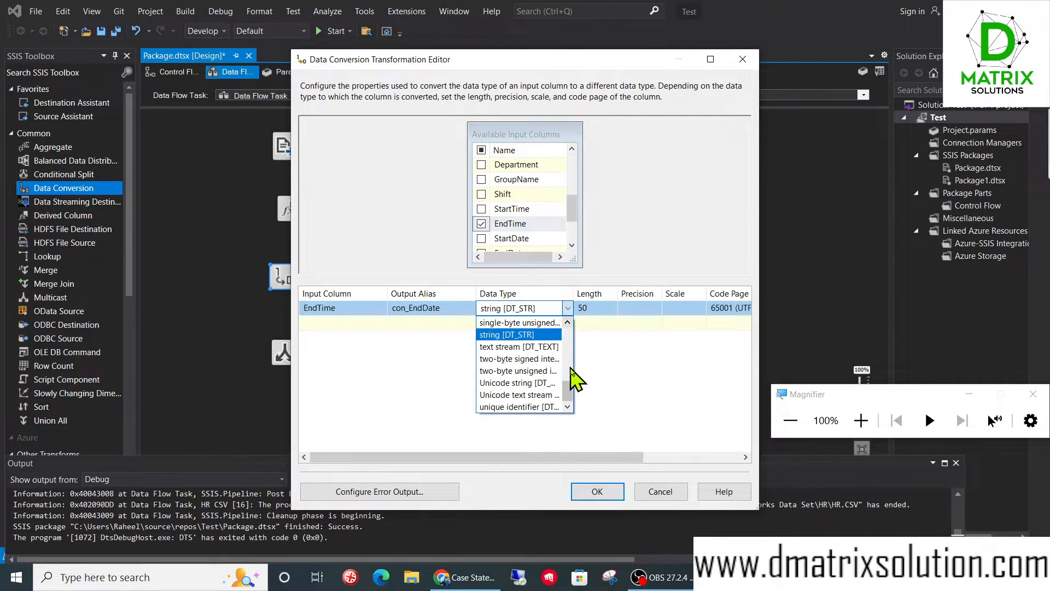
{"action": "left_click", "coordinate": [584, 299]}
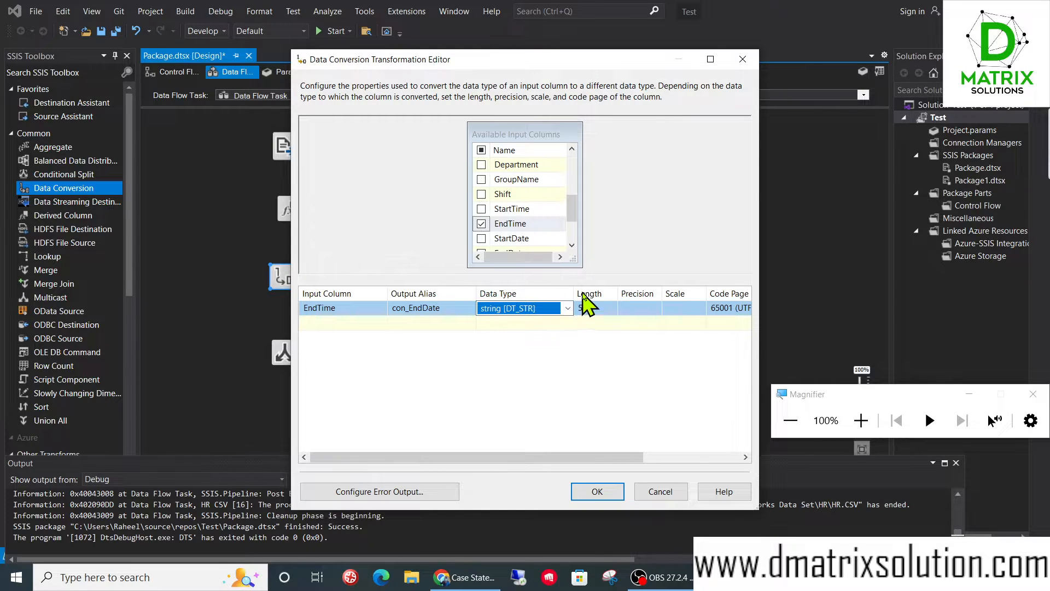
{"action": "left_click_drag", "start_coordinate": [578, 291], "coordinate": [671, 294]}
{"action": "left_click", "coordinate": [651, 308]}
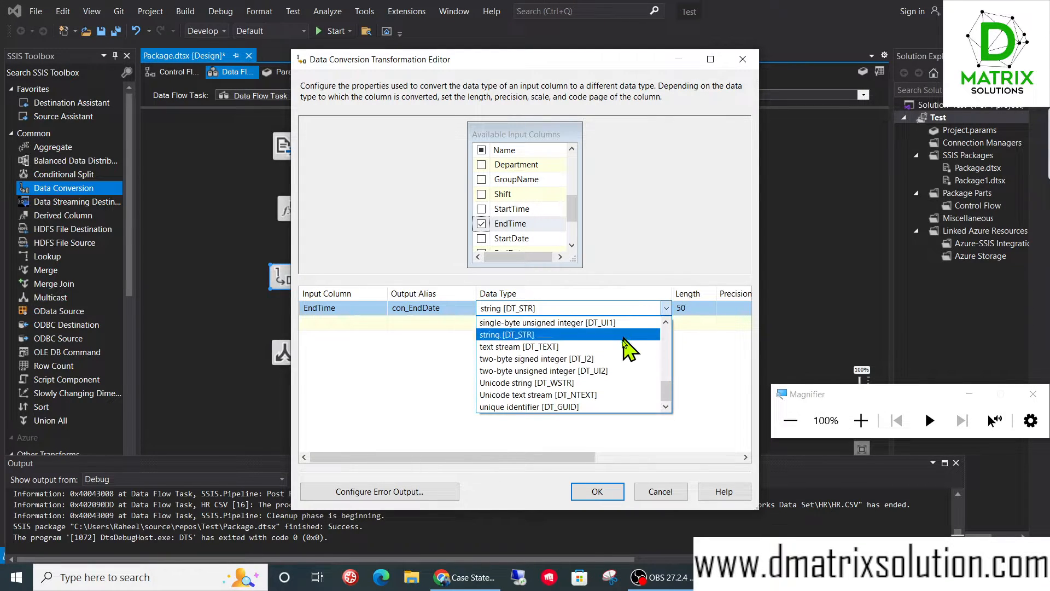
{"action": "scroll", "coordinate": [628, 378], "scroll_direction": "up", "scroll_amount": 5}
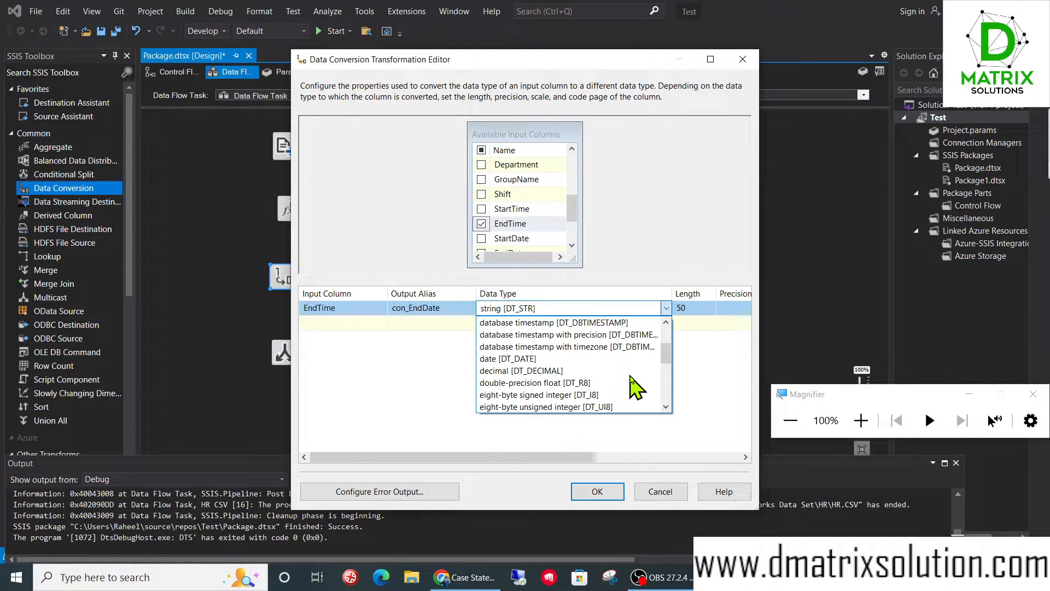
{"action": "left_click", "coordinate": [563, 359]}
{"action": "left_click", "coordinate": [597, 491]}
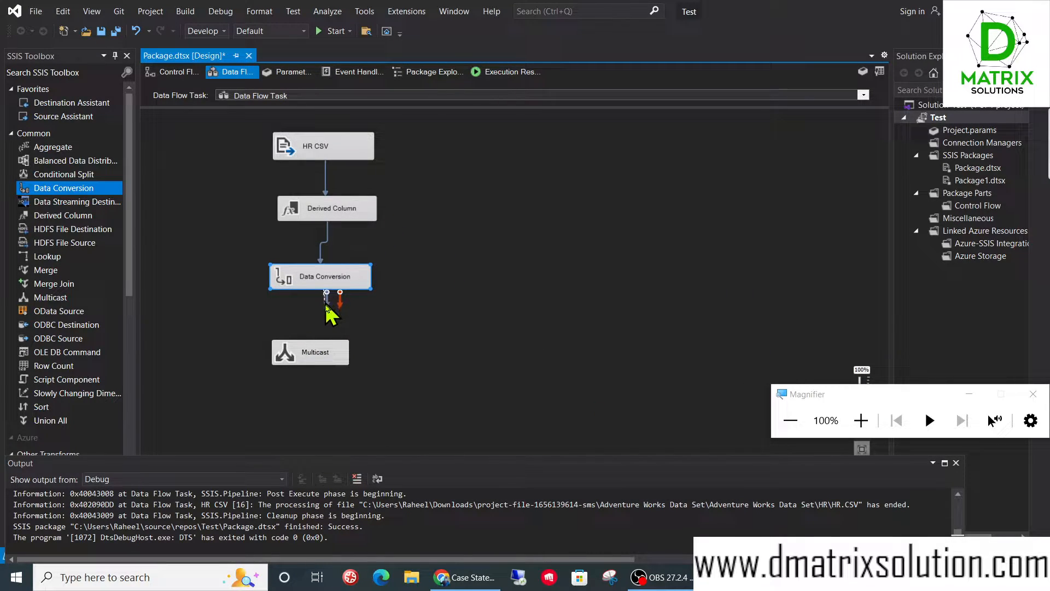
- Connect Data Conversion's output to Multicast, run the package to test the data flow, and stop debugging
{"action": "left_click_drag", "start_coordinate": [326, 304], "coordinate": [306, 357]}
{"action": "left_click", "coordinate": [322, 31]}
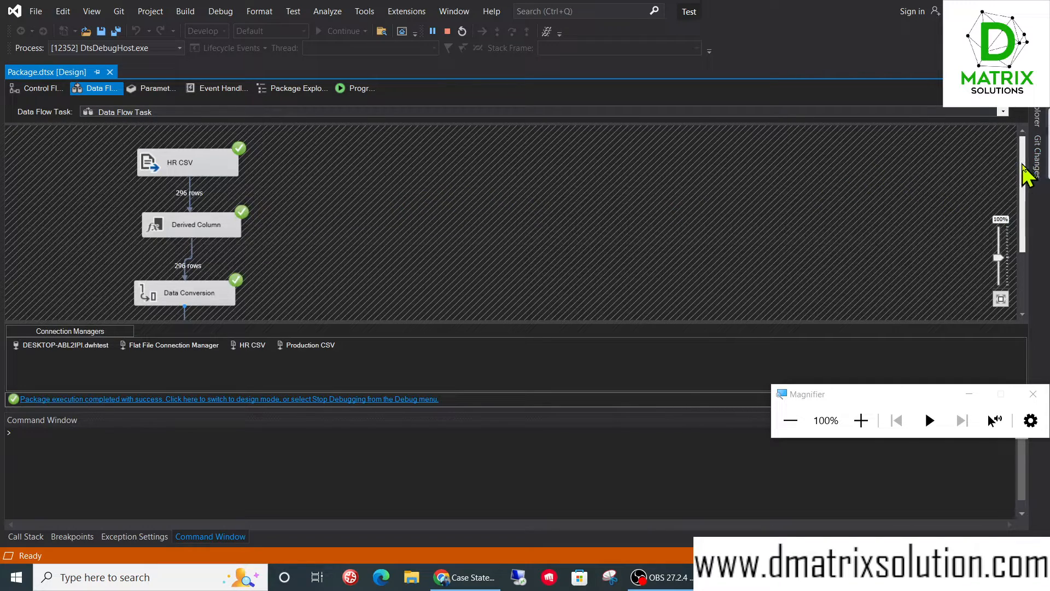
{"action": "left_click_drag", "start_coordinate": [1023, 175], "coordinate": [1016, 228]}
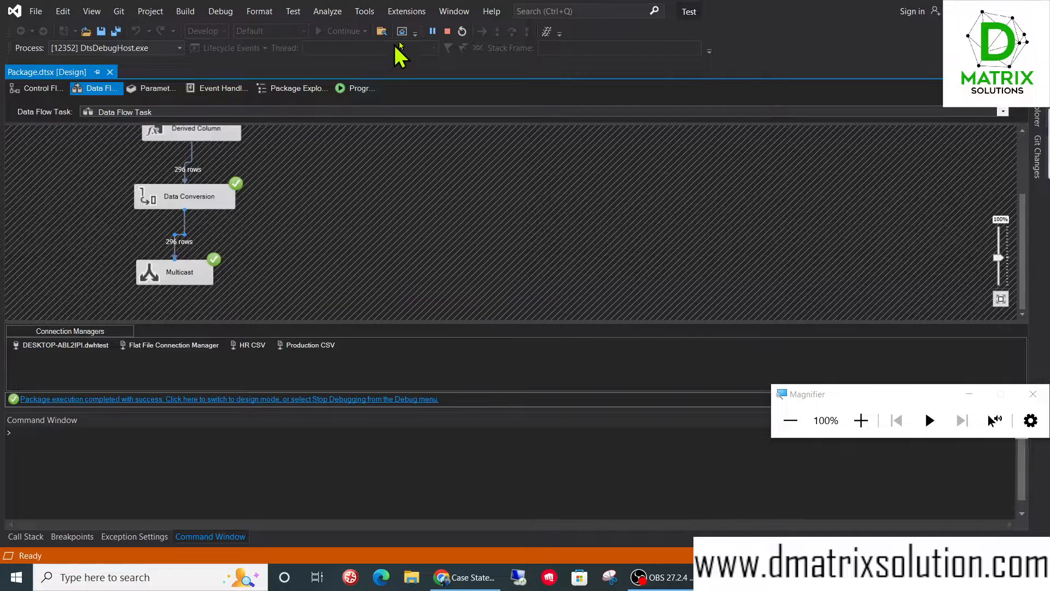
{"action": "left_click", "coordinate": [448, 31]}
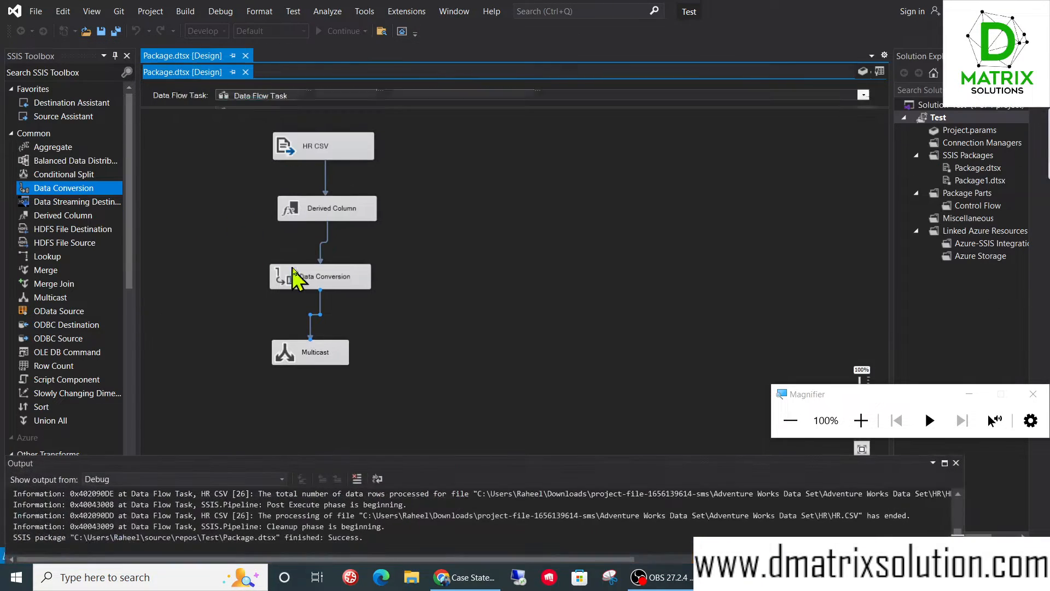
- Check the Derived Column transformation's settings and replace the Data Conversion's input column with EndDate
{"action": "double_click", "coordinate": [332, 214]}
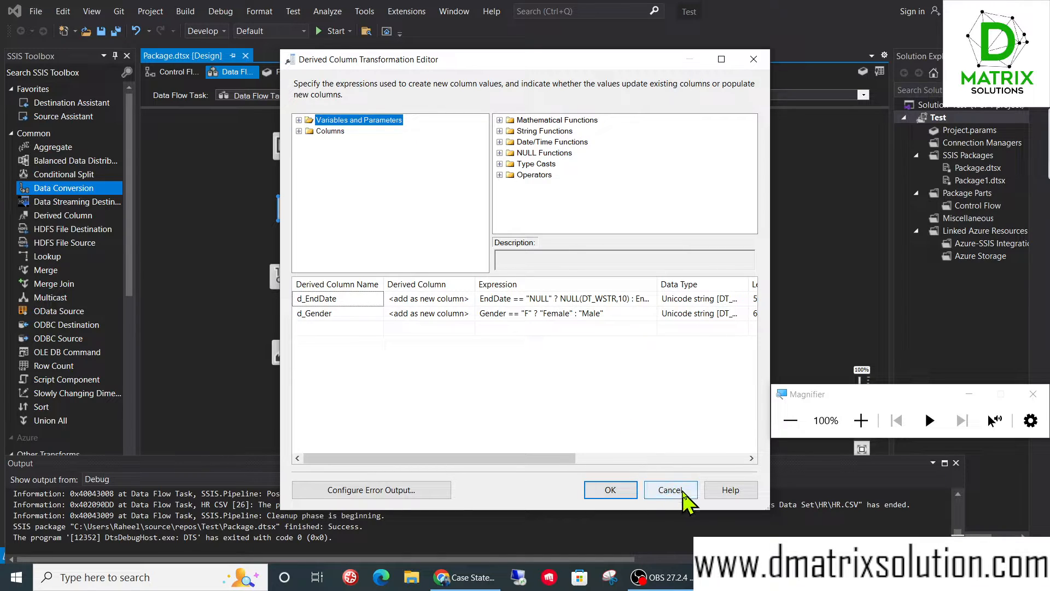
{"action": "left_click", "coordinate": [669, 489]}
{"action": "double_click", "coordinate": [304, 276]}
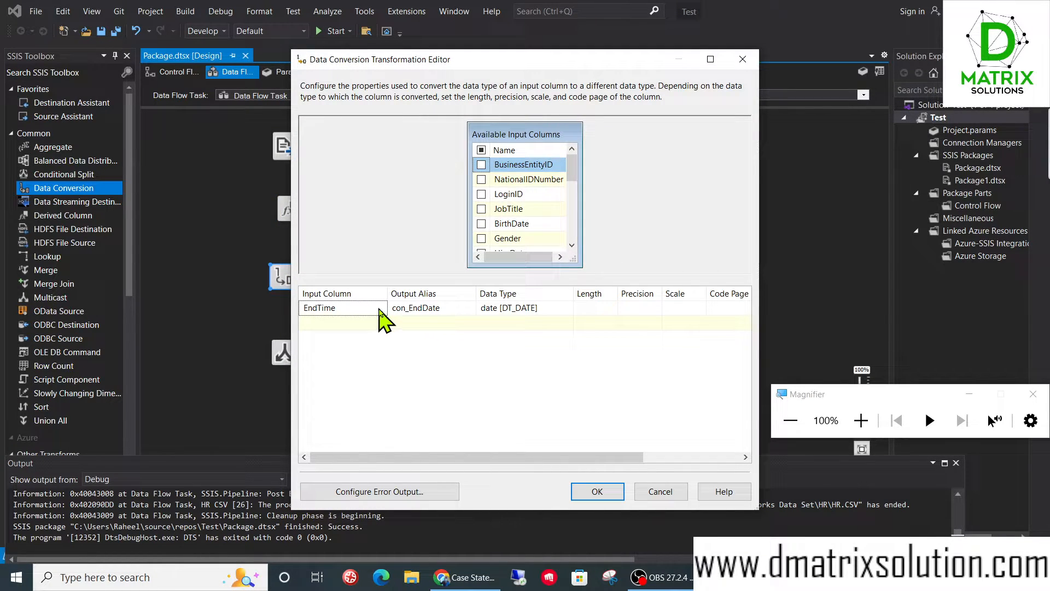
{"action": "left_click", "coordinate": [381, 310]}
{"action": "left_click", "coordinate": [382, 309]}
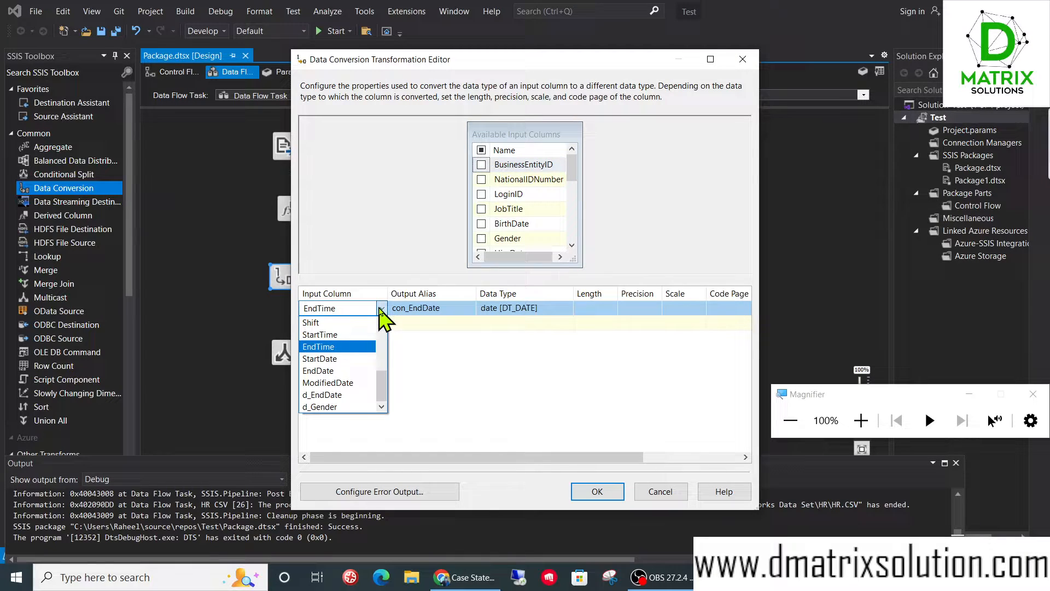
{"action": "left_click", "coordinate": [355, 371]}
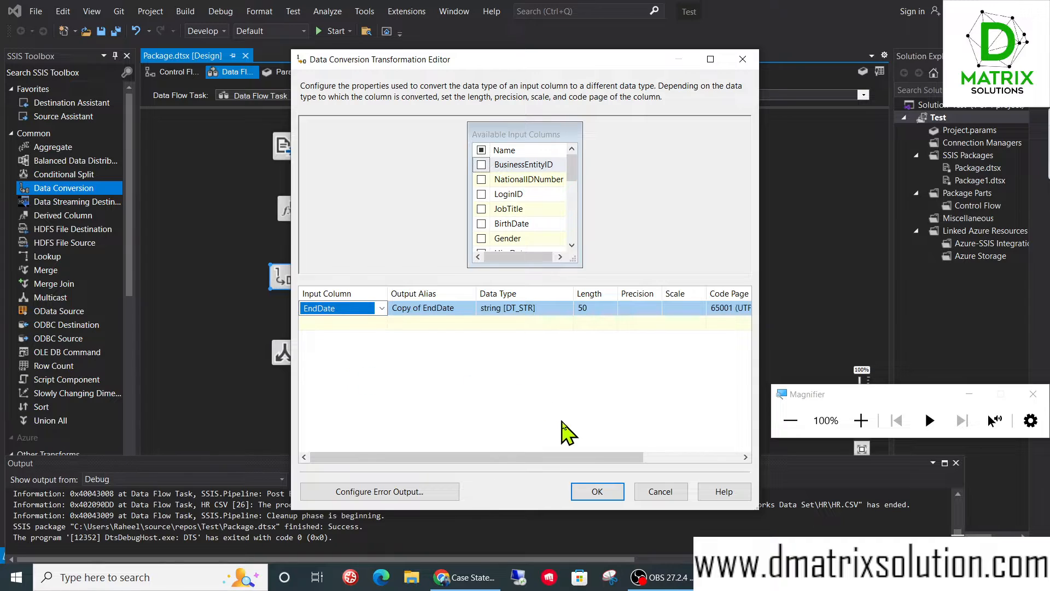
- Set the EndDate conversion's data type to date [DT_DATE] and its output alias to con_EndDate, and accept the settings
{"action": "left_click", "coordinate": [500, 311]}
{"action": "left_click", "coordinate": [567, 308]}
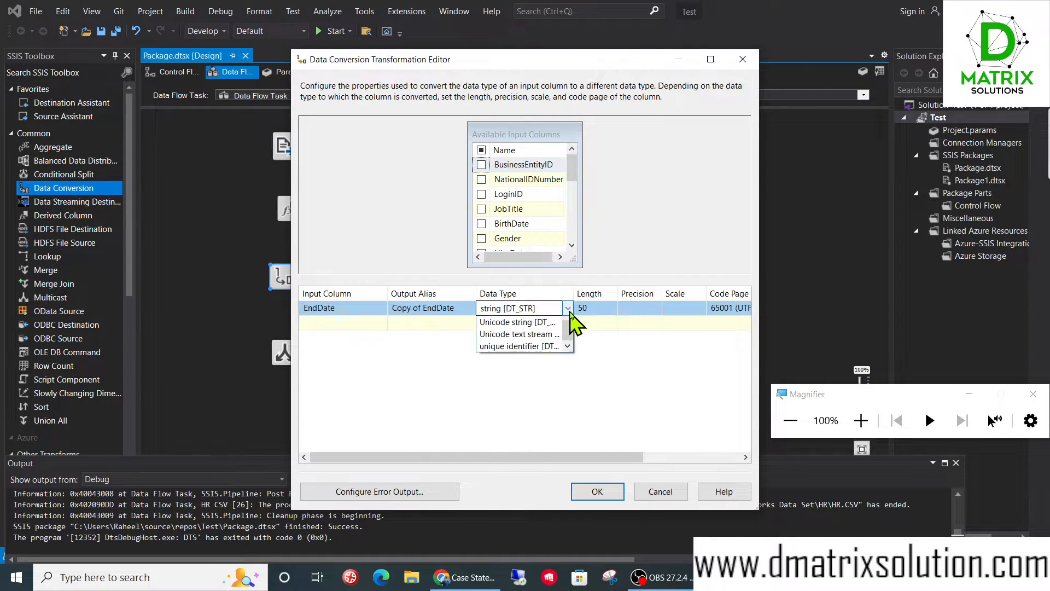
{"action": "left_click_drag", "start_coordinate": [567, 396], "coordinate": [567, 354]}
{"action": "left_click", "coordinate": [548, 361]}
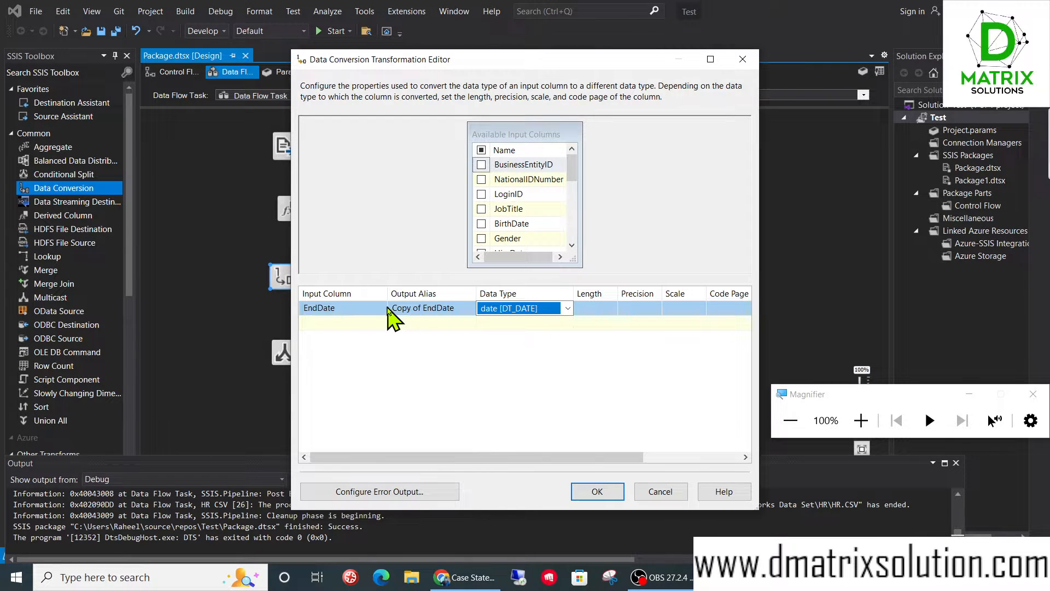
{"action": "left_click", "coordinate": [594, 490]}
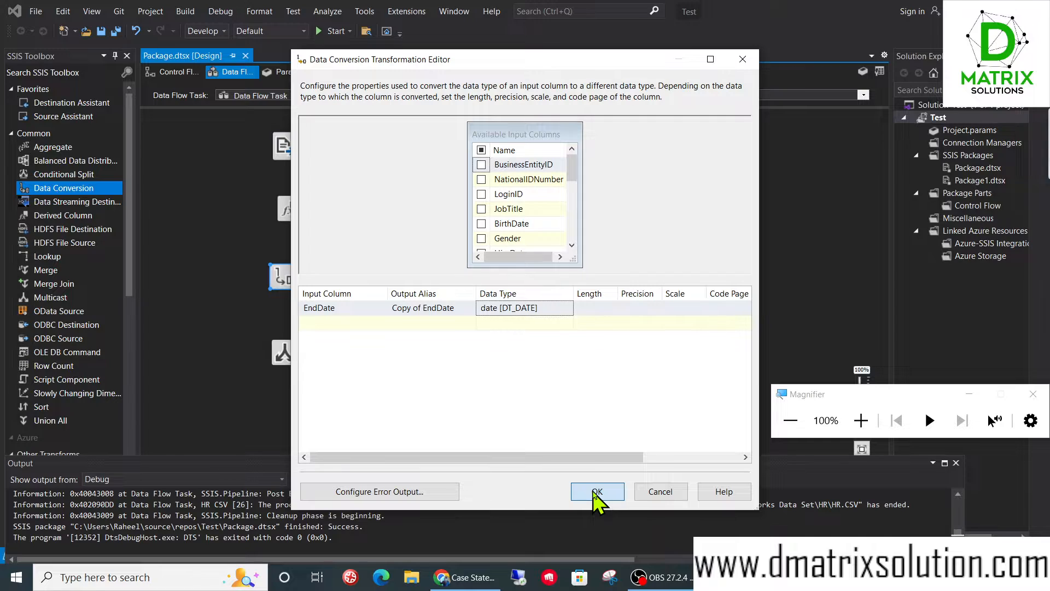
{"action": "left_click", "coordinate": [422, 309]}
{"action": "left_click_drag", "start_coordinate": [438, 309], "coordinate": [314, 309]}
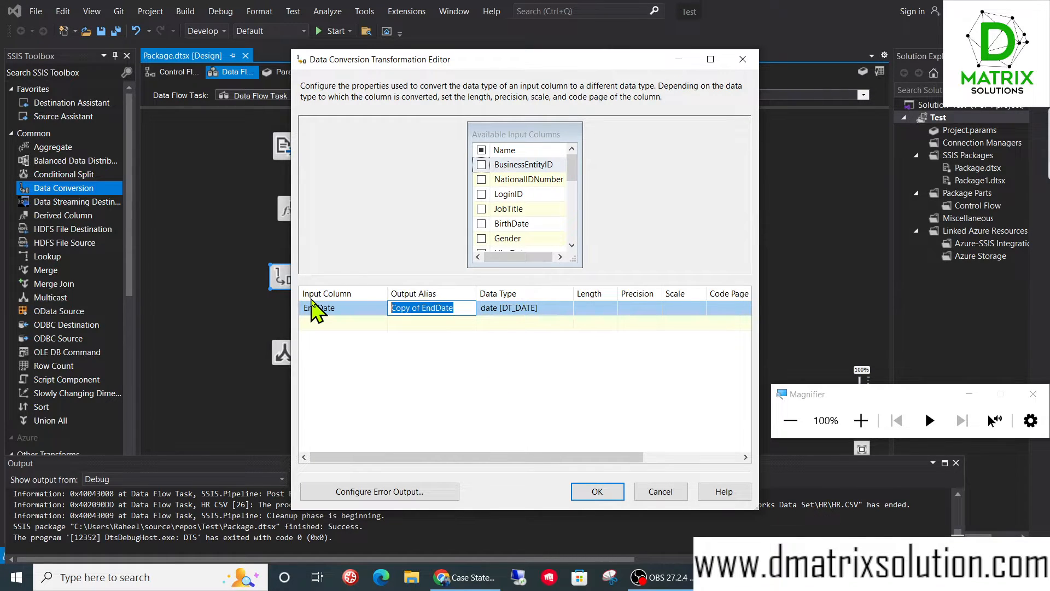
{"action": "type", "text": "con_"}
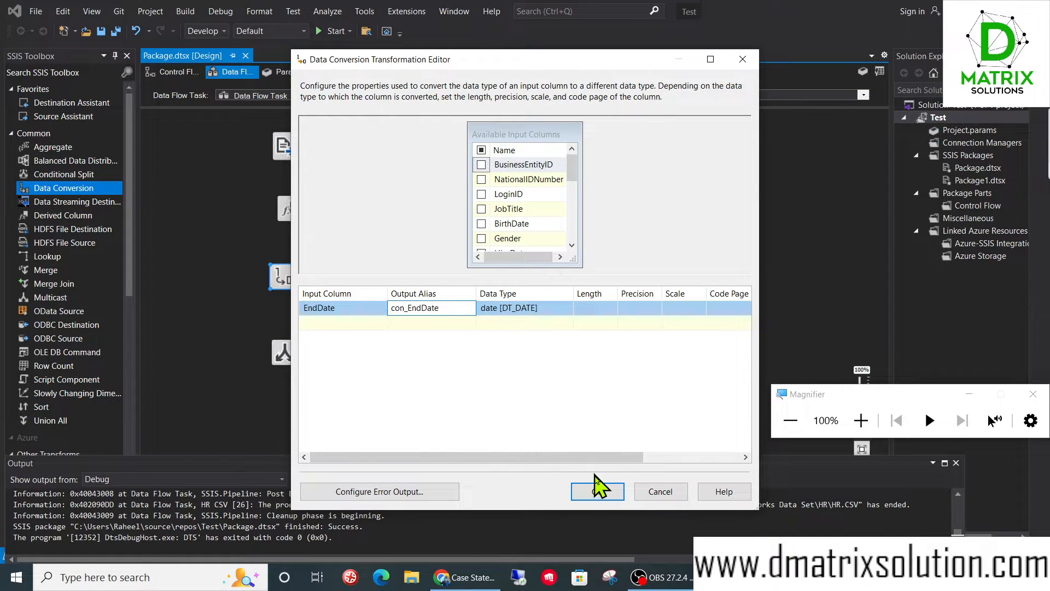
{"action": "left_click", "coordinate": [597, 492]}
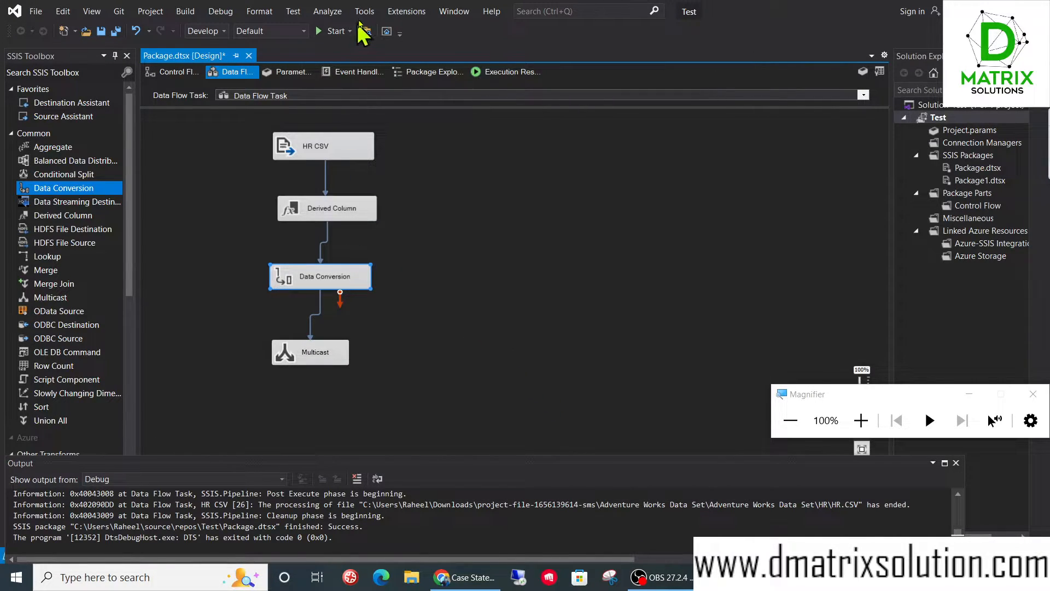
- Run the package to test the EndDate conversion, inspect the Data Conversion and Multicast status, and stop debugging
{"action": "left_click", "coordinate": [332, 31]}
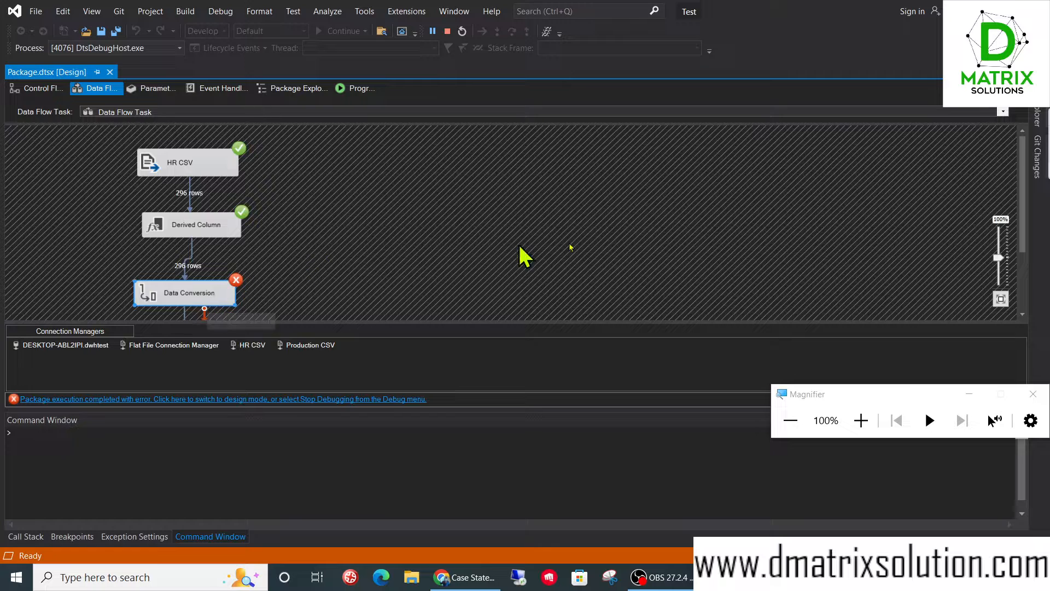
{"action": "left_click_drag", "start_coordinate": [1025, 187], "coordinate": [1025, 225]}
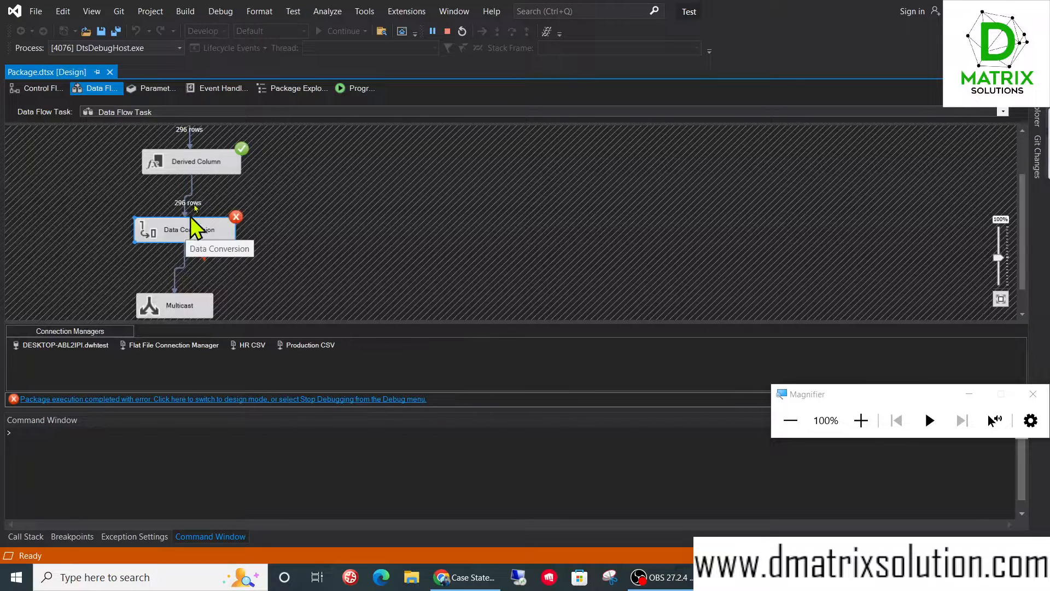
{"action": "left_click", "coordinate": [448, 31]}
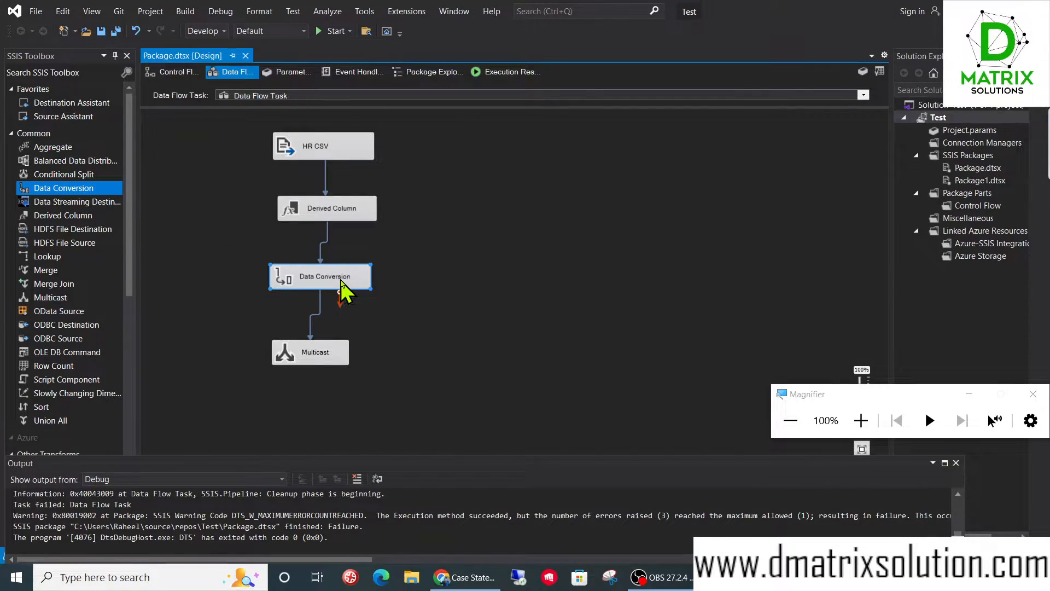
- Reopen the Data Conversion, change its input column to d_EndDate, and set the output alias to con_EndDate
{"action": "double_click", "coordinate": [340, 280]}
{"action": "left_click", "coordinate": [363, 310]}
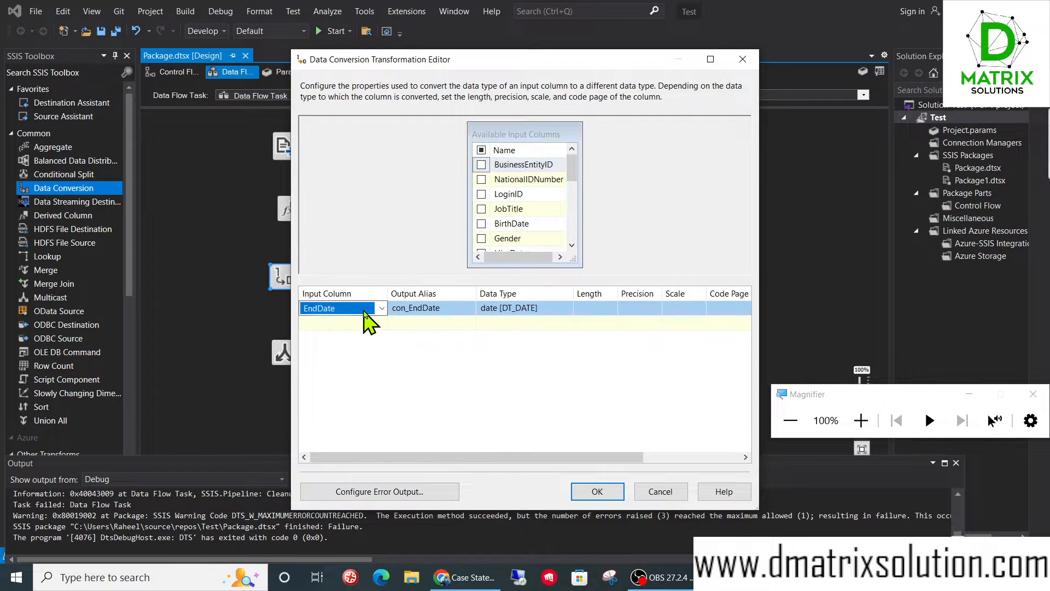
{"action": "left_click", "coordinate": [381, 308]}
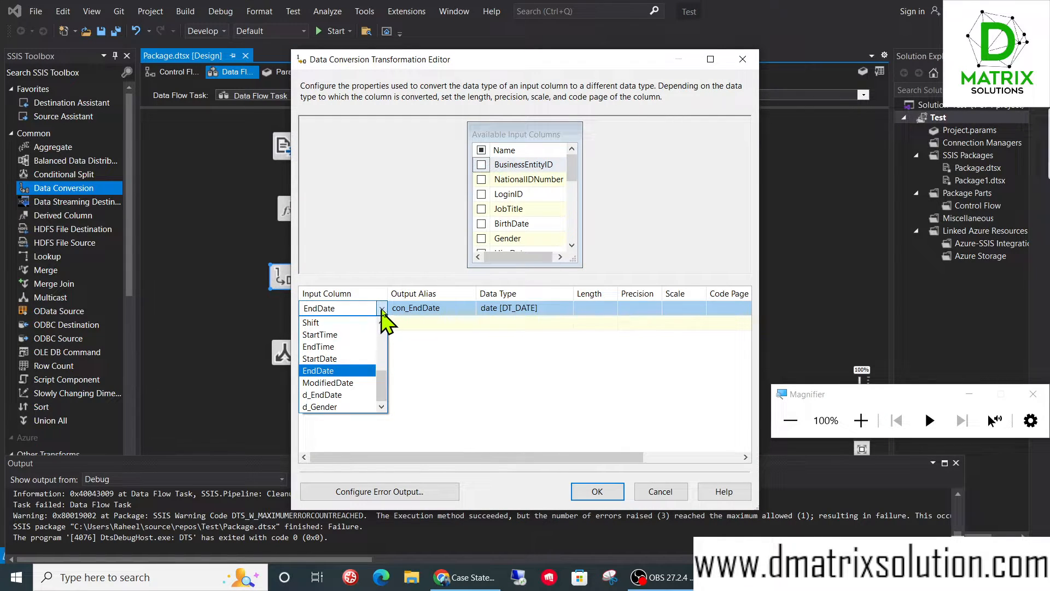
{"action": "left_click", "coordinate": [335, 399]}
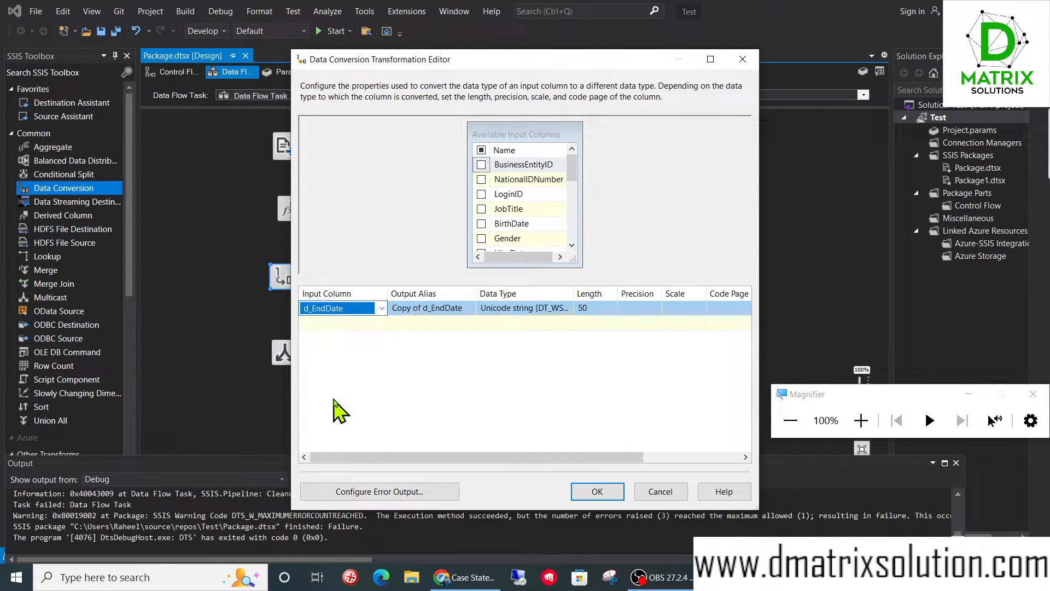
{"action": "left_click", "coordinate": [424, 309]}
{"action": "key", "text": "ctrl+a"}
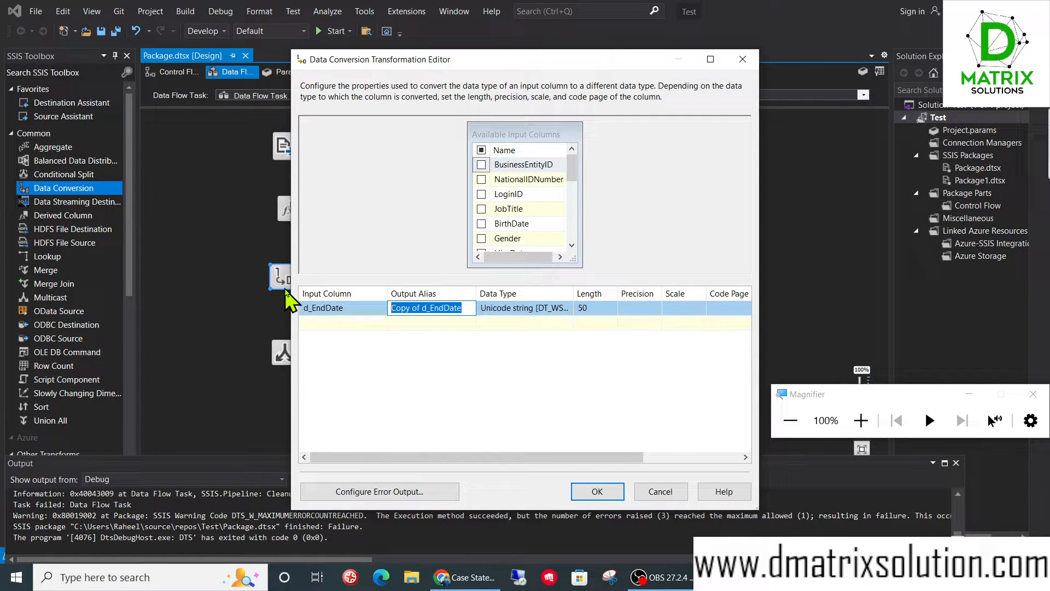
{"action": "type", "text": "con"}
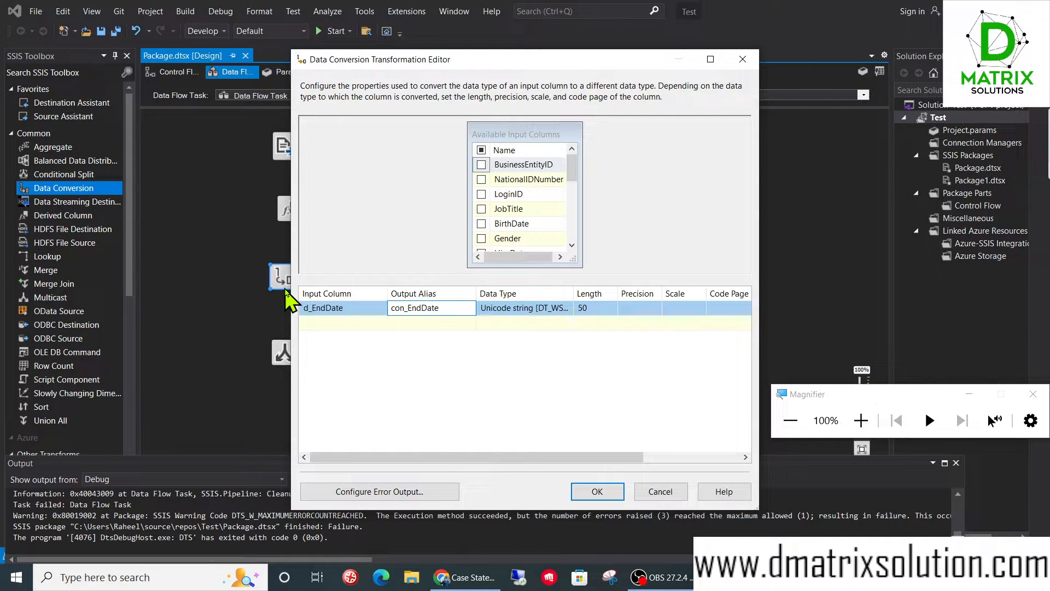
{"action": "left_click", "coordinate": [378, 331]}
- Set the con_EndDate conversion's data type to date [DT_DATE] and accept the Data Conversion settings
{"action": "left_click", "coordinate": [553, 309]}
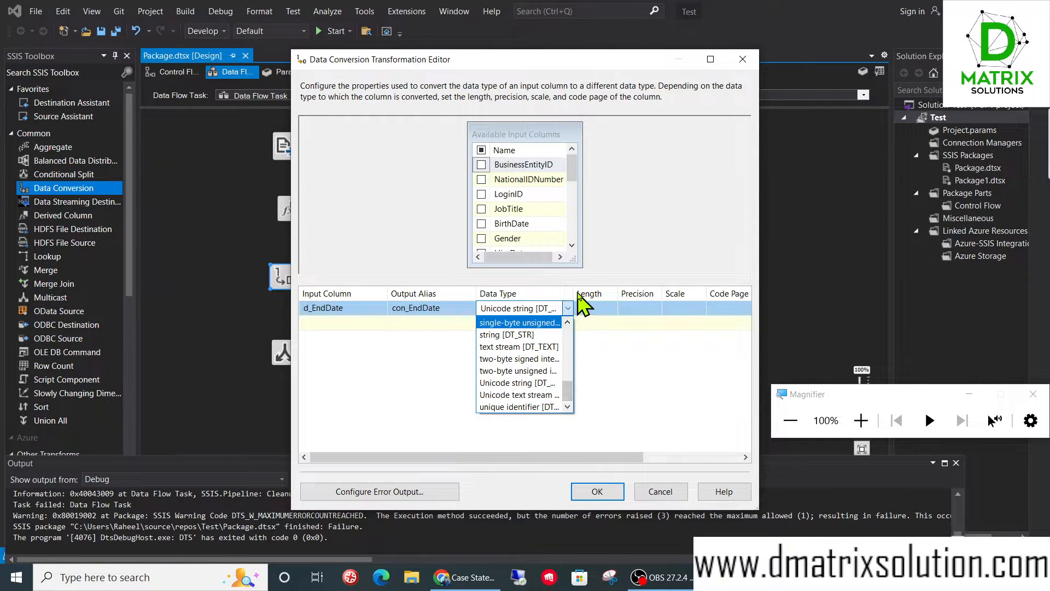
{"action": "left_click", "coordinate": [579, 294]}
{"action": "left_click_drag", "start_coordinate": [574, 290], "coordinate": [650, 295]}
{"action": "left_click", "coordinate": [627, 310]}
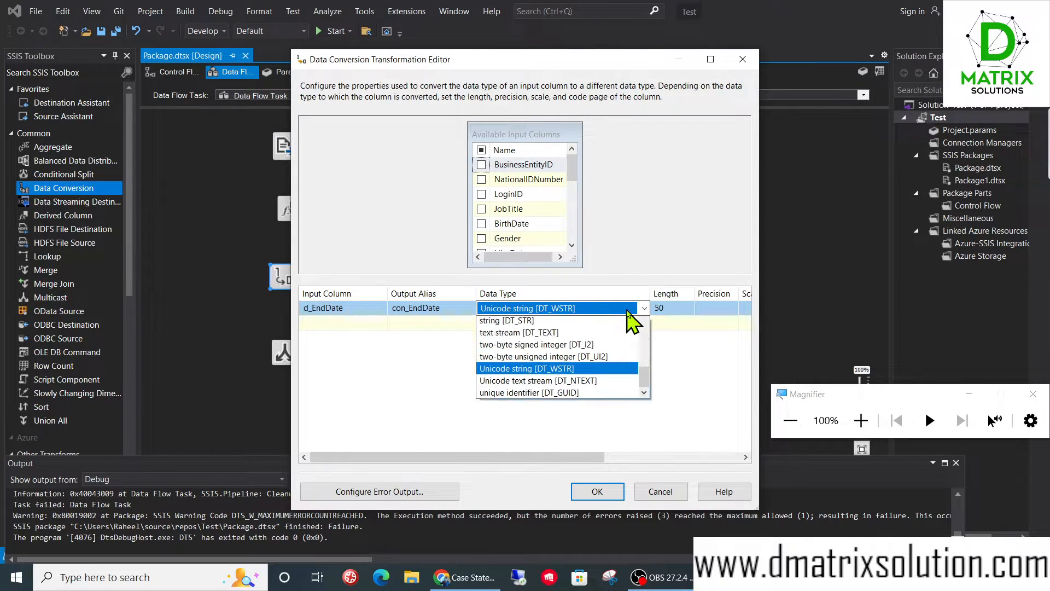
{"action": "left_click_drag", "start_coordinate": [645, 383], "coordinate": [648, 334]}
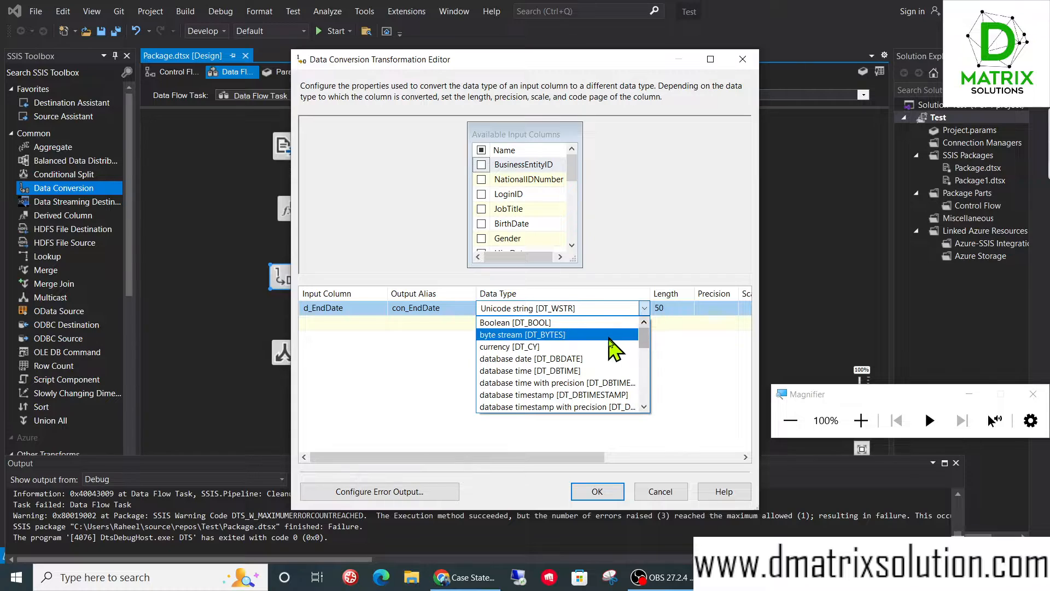
{"action": "scroll", "coordinate": [616, 375], "scroll_direction": "down", "scroll_amount": 1}
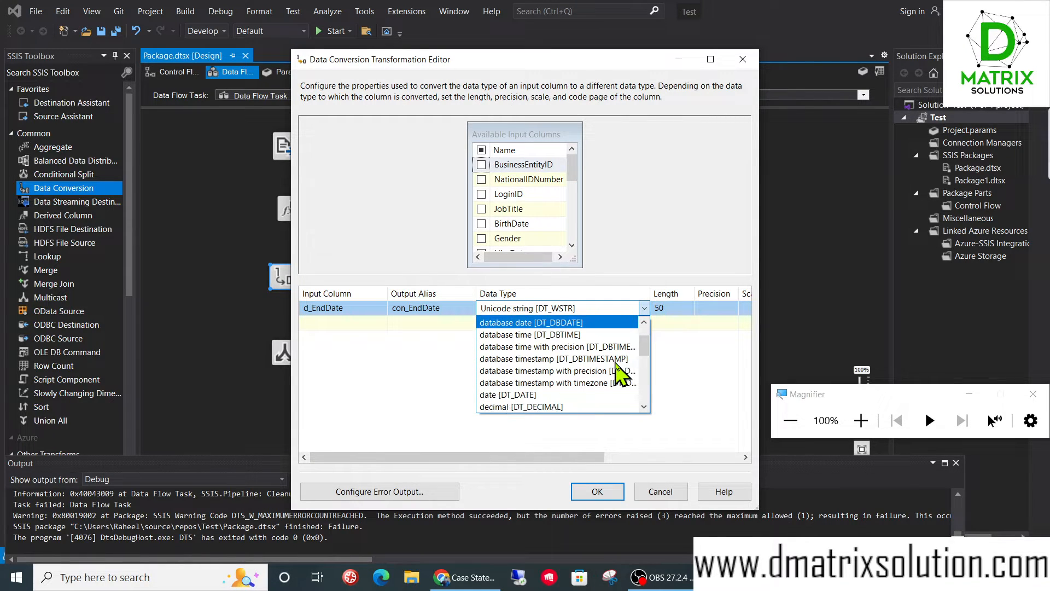
{"action": "left_click", "coordinate": [556, 394]}
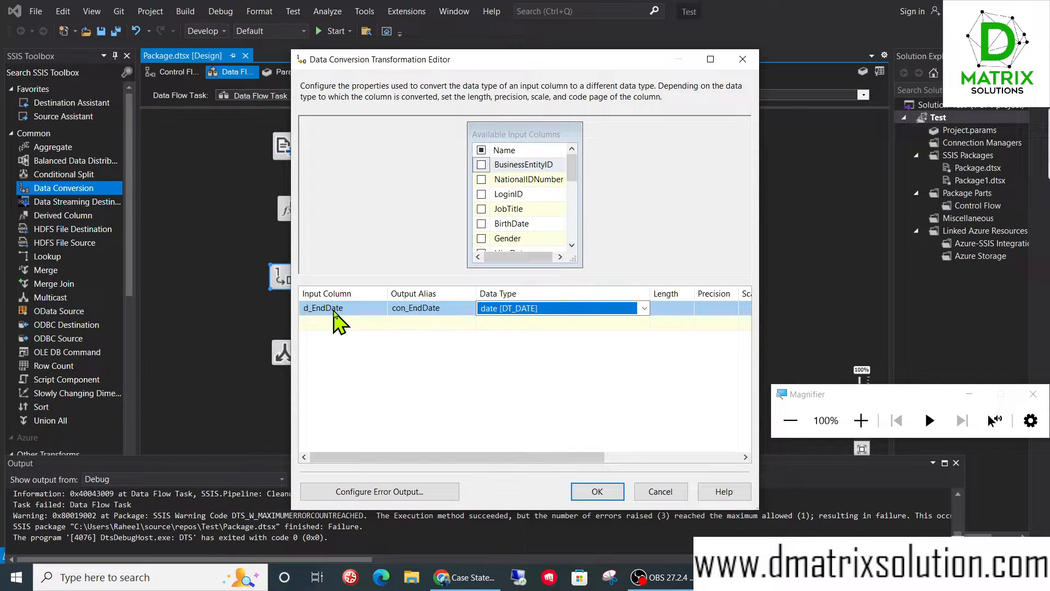
{"action": "left_click", "coordinate": [597, 491]}
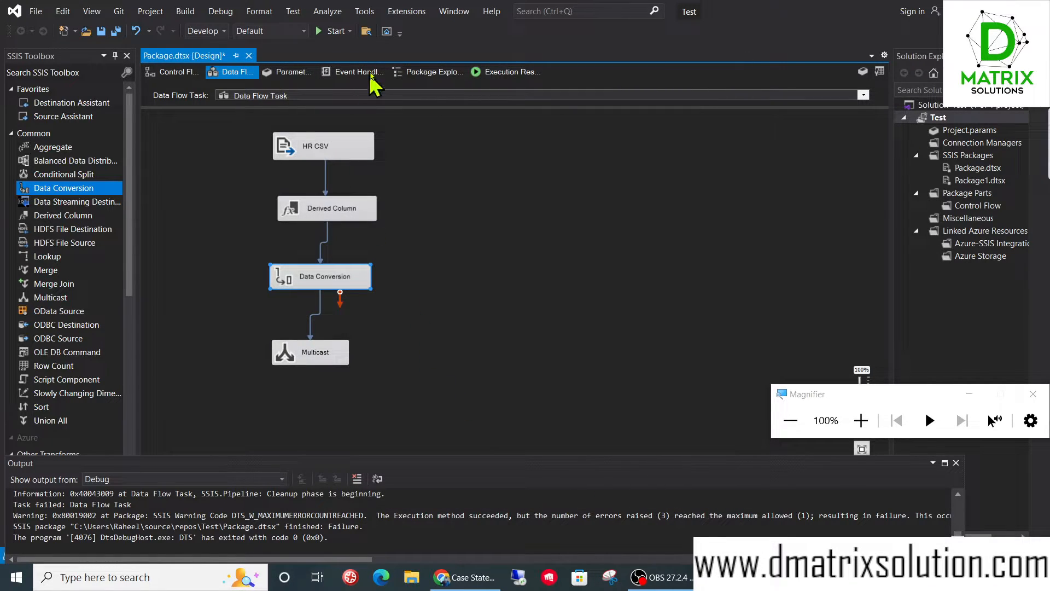
- Run the package to test the d_EndDate conversion, check the status down to Multicast, and stop debugging
{"action": "left_click", "coordinate": [339, 32]}
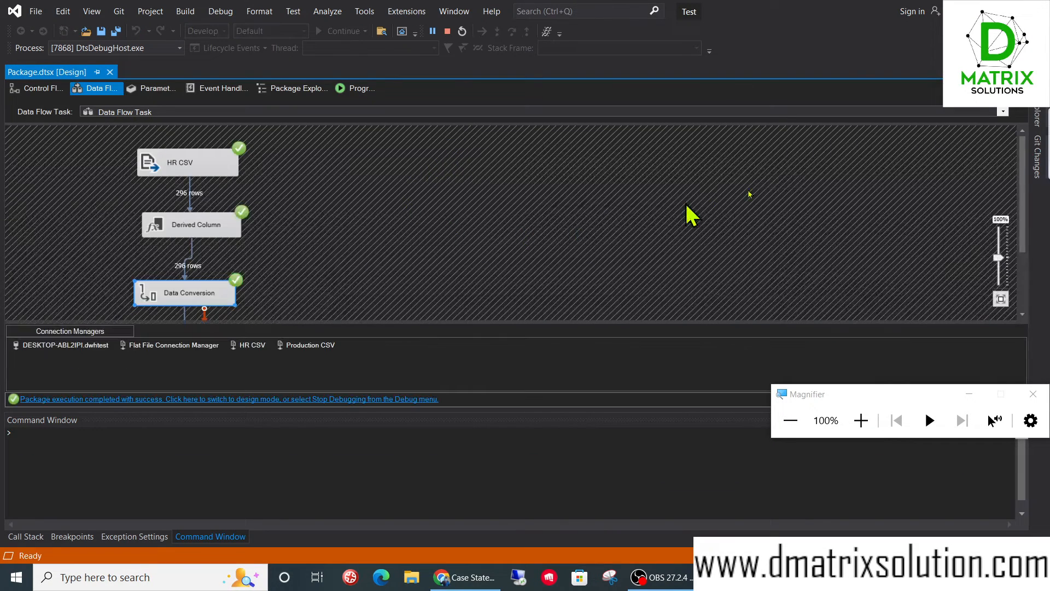
{"action": "left_click_drag", "start_coordinate": [1025, 192], "coordinate": [1032, 238]}
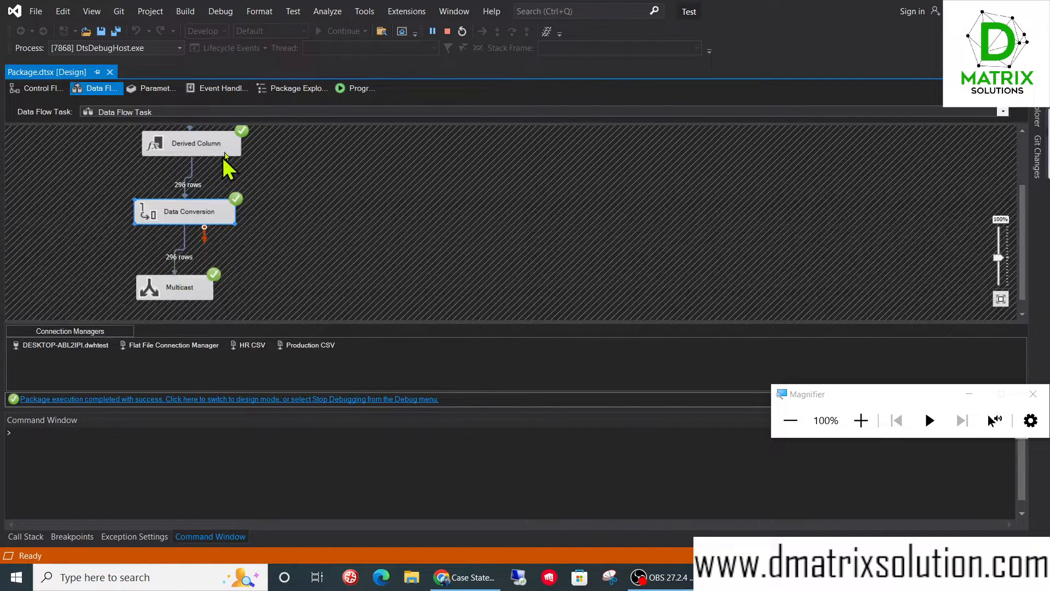
{"action": "left_click", "coordinate": [446, 32]}
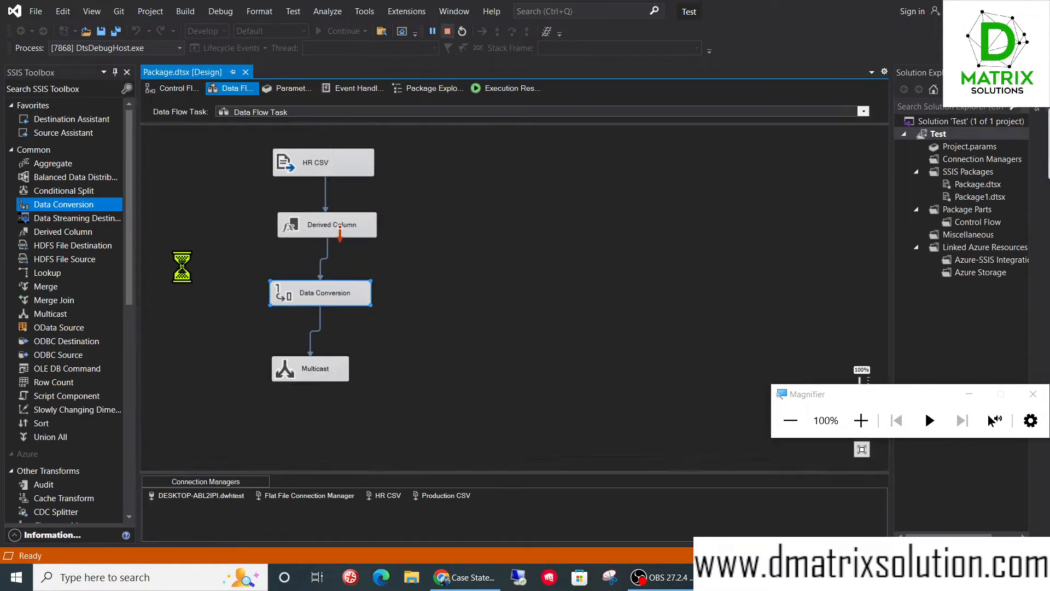
- Enable a data viewer on the path between Data Conversion and Multicast, and run the package
{"action": "right_click", "coordinate": [311, 316]}
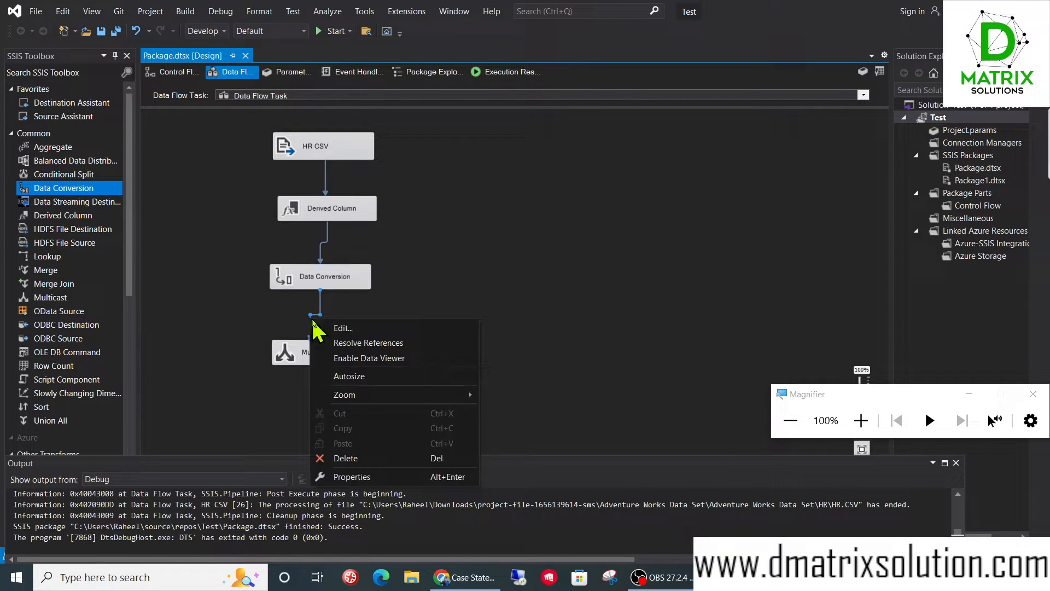
{"action": "left_click", "coordinate": [361, 358]}
{"action": "left_click", "coordinate": [328, 31]}
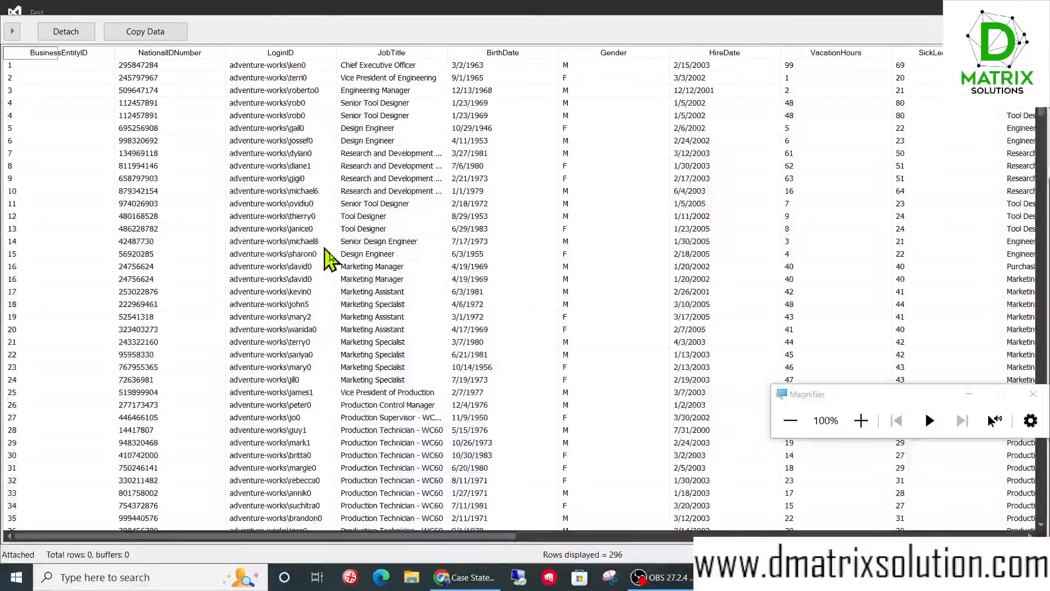
- Examine the EndDate, d_EndDate and converted date columns in the data viewer, close it, and stop debugging
{"action": "left_click", "coordinate": [520, 536]}
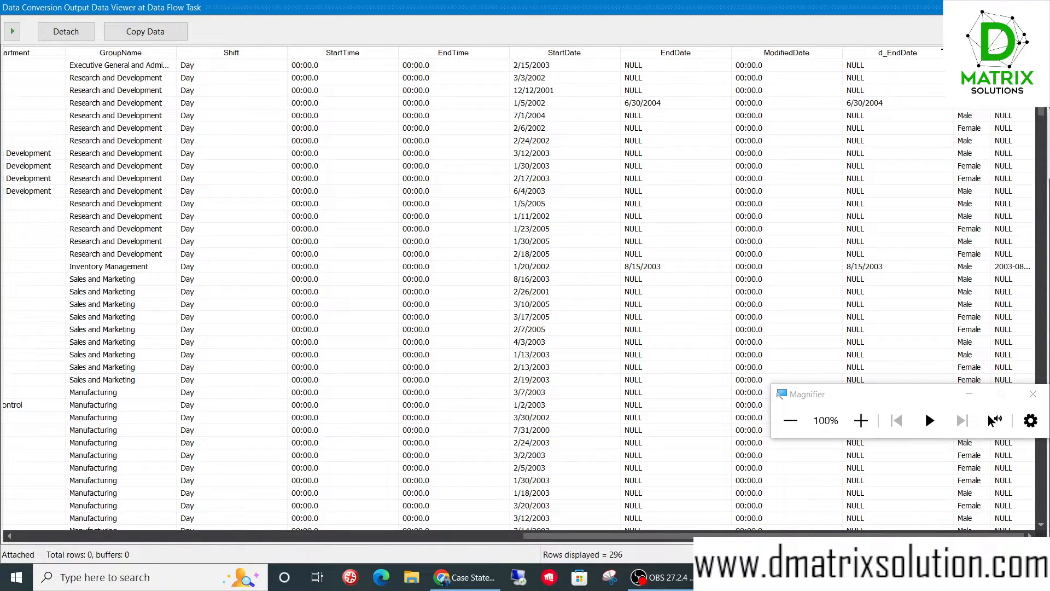
{"action": "left_click", "coordinate": [893, 65]}
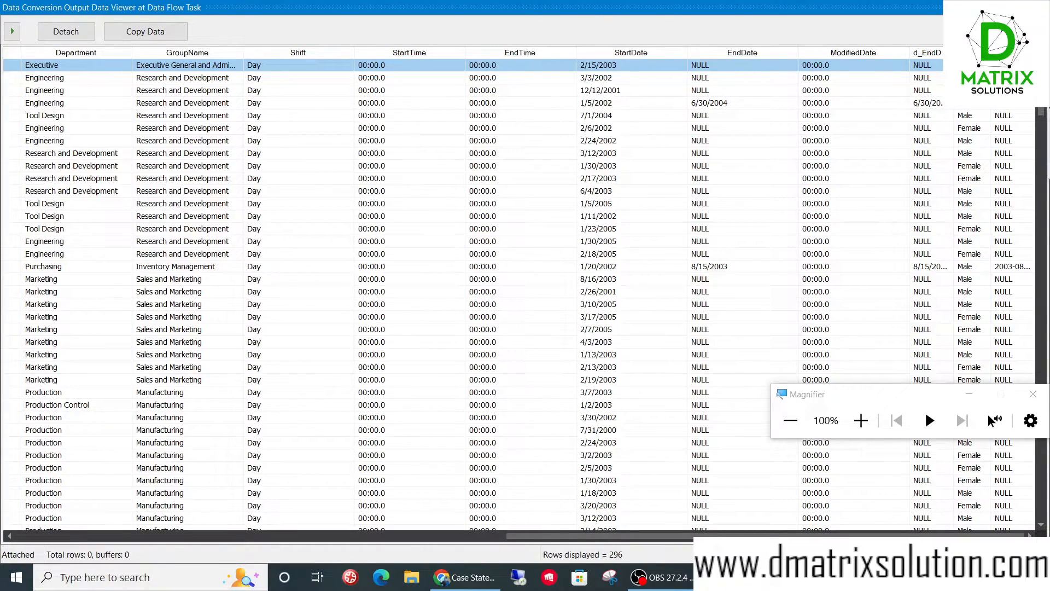
{"action": "left_click", "coordinate": [1037, 8]}
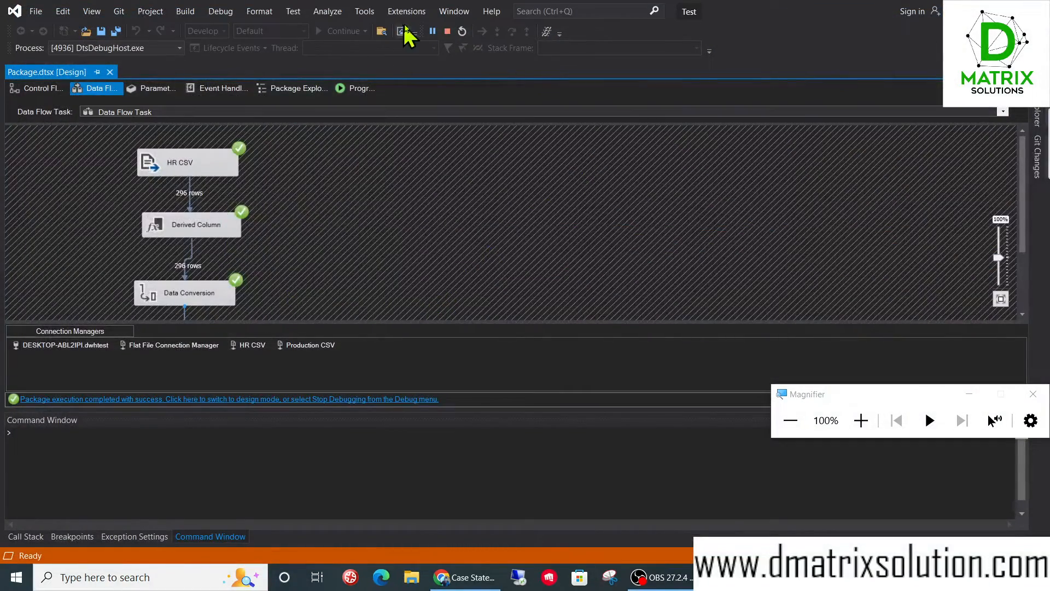
{"action": "left_click", "coordinate": [447, 33]}
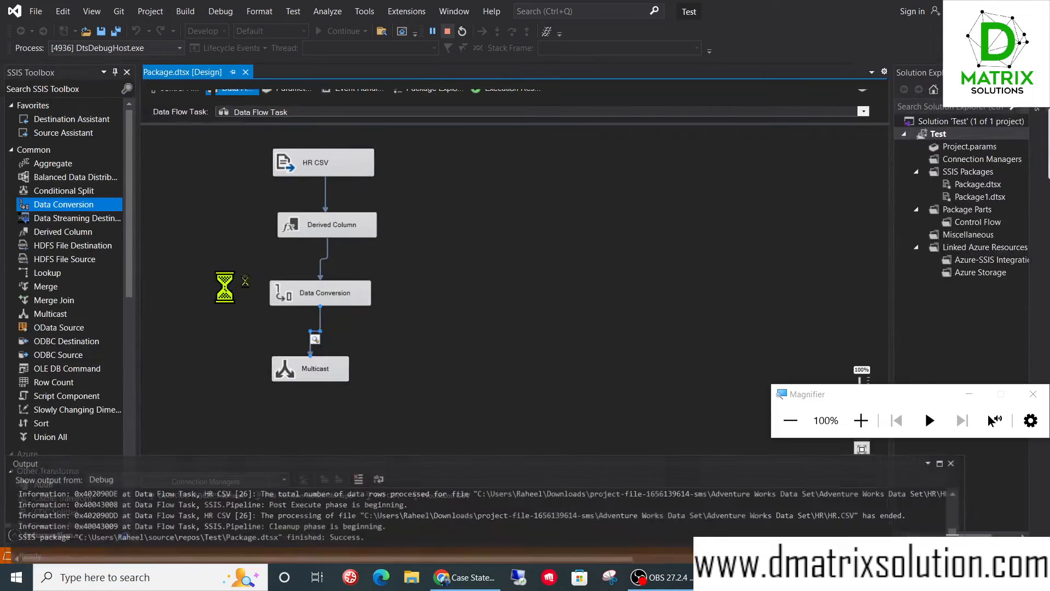
- Reopen the Data Conversion, review its input column, output alias and data type, and accept the settings
{"action": "double_click", "coordinate": [326, 282]}
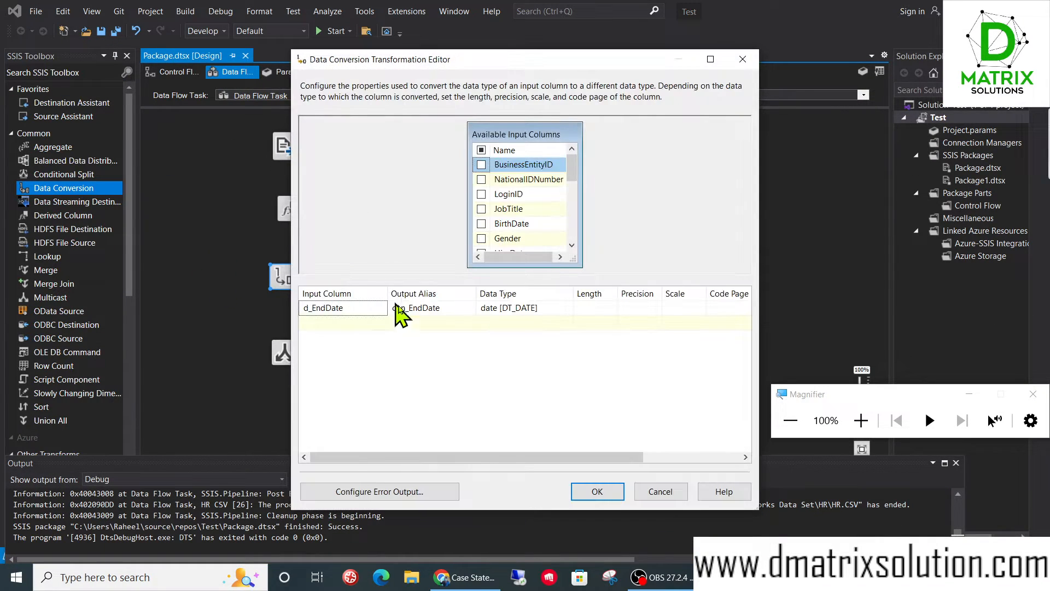
{"action": "left_click", "coordinate": [351, 311]}
{"action": "left_click", "coordinate": [350, 311]}
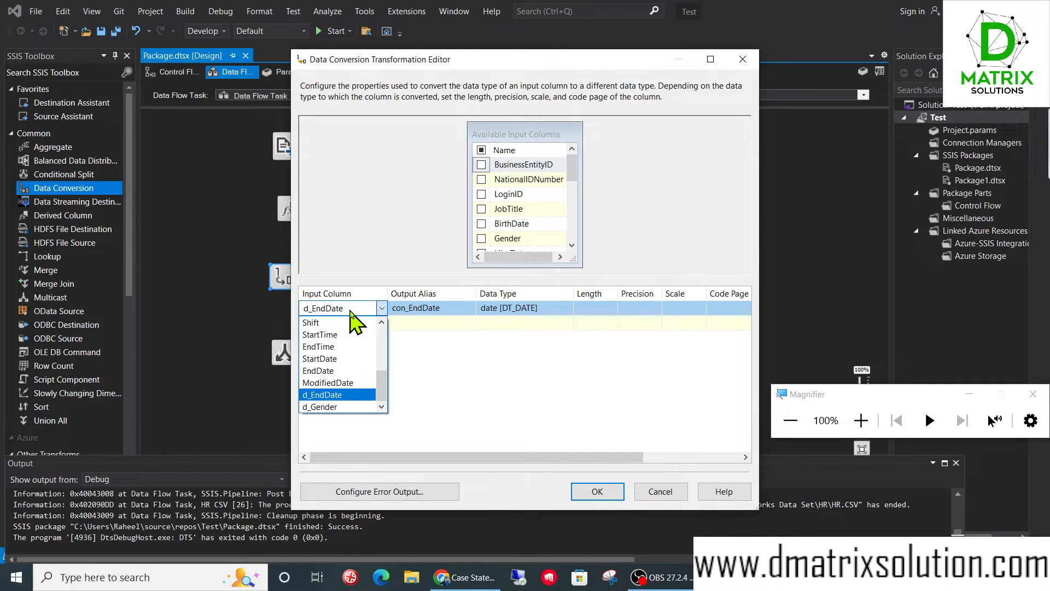
{"action": "left_click", "coordinate": [350, 311]}
{"action": "left_click", "coordinate": [453, 307]}
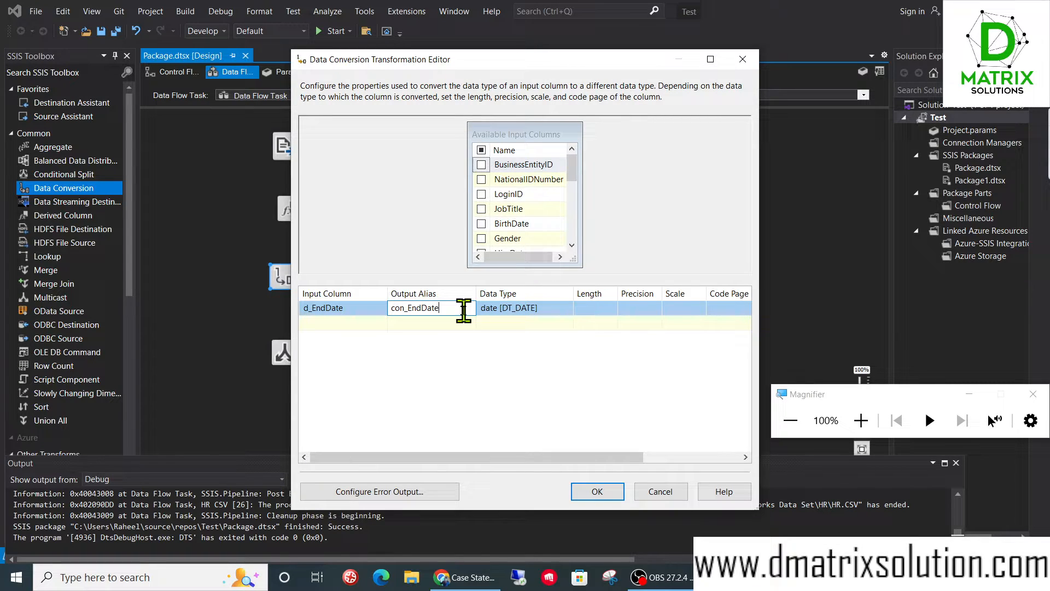
{"action": "left_click", "coordinate": [607, 499]}
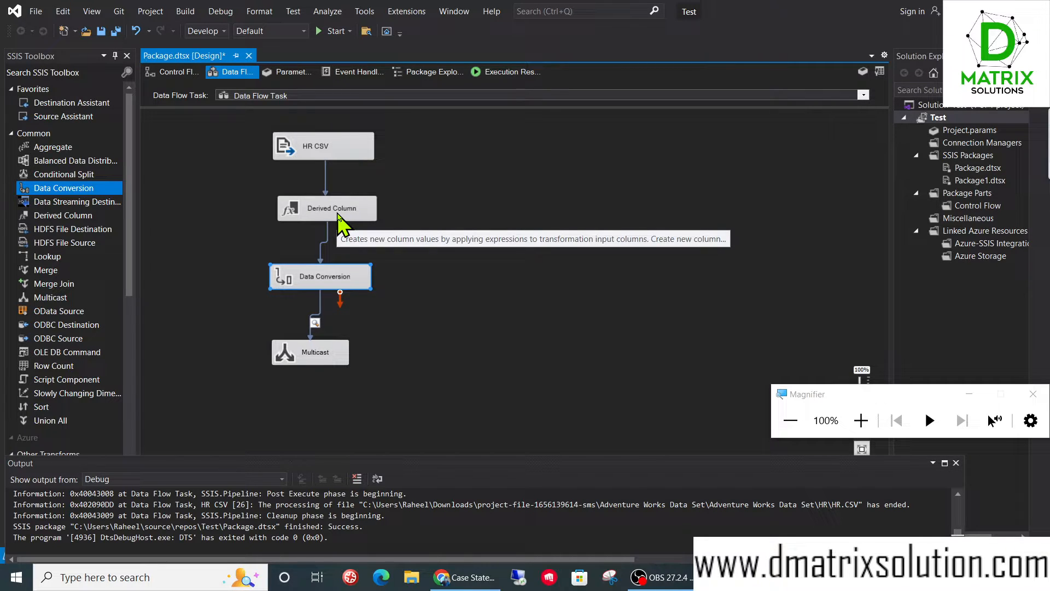
- Delete the Multicast transformation and align Data Conversion beneath Derived Column
{"action": "left_click", "coordinate": [319, 353]}
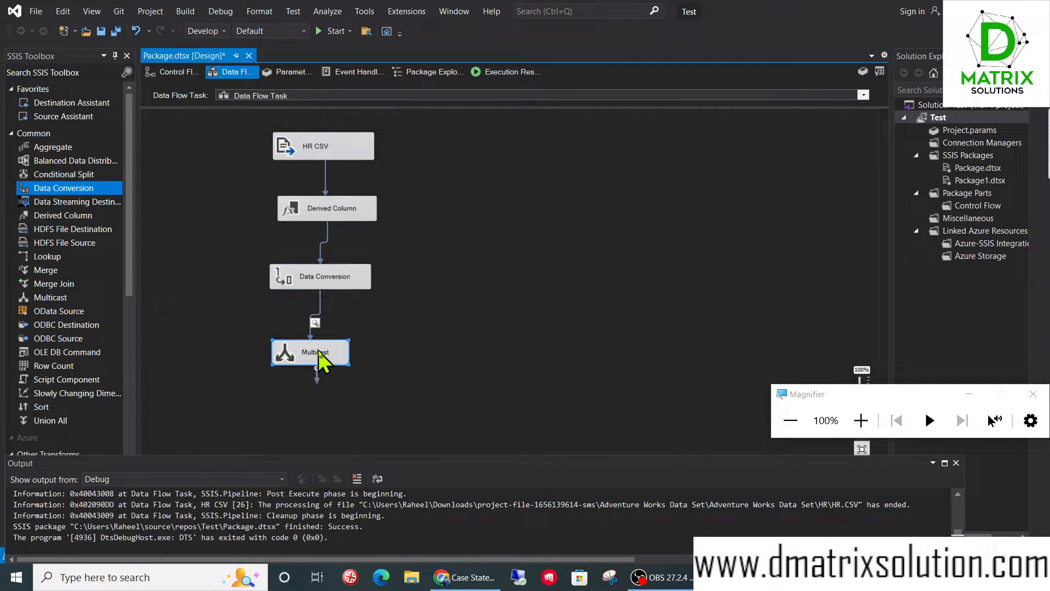
{"action": "key", "text": "Delete"}
{"action": "left_click_drag", "start_coordinate": [345, 277], "coordinate": [356, 281]}
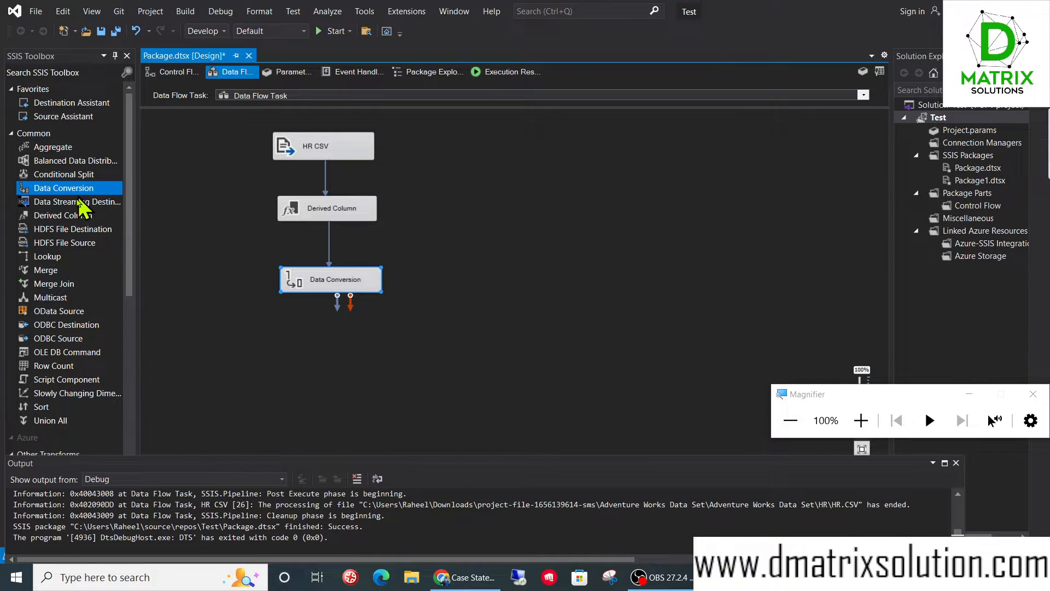
- Add an OLE DB Destination below Data Conversion, connect it to the conversion's output, and open its editor
{"action": "scroll", "coordinate": [57, 334], "scroll_direction": "down", "scroll_amount": 11}
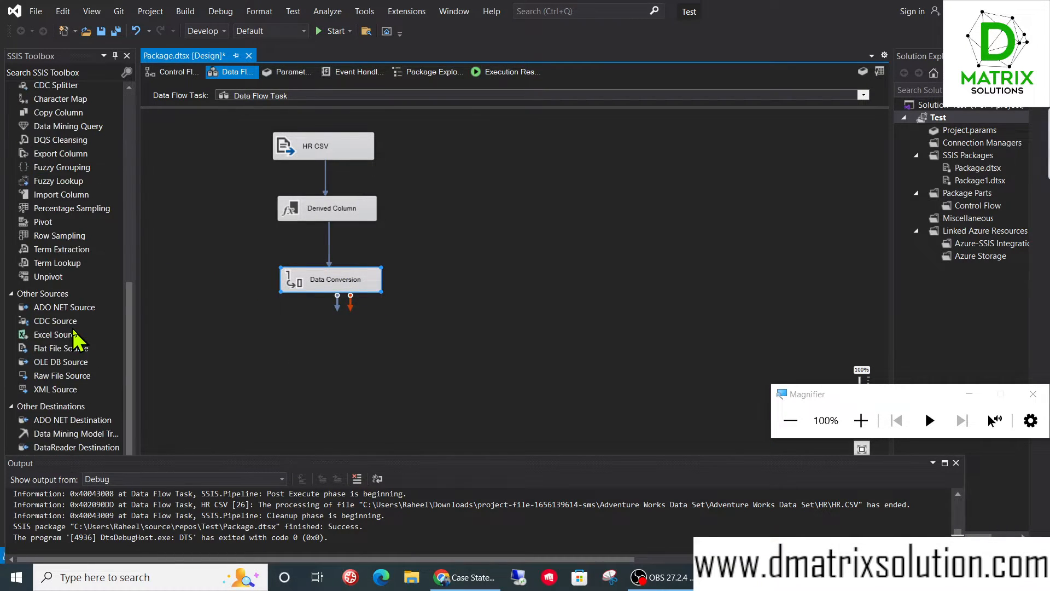
{"action": "left_click_drag", "start_coordinate": [66, 443], "coordinate": [373, 375]}
{"action": "double_click", "coordinate": [374, 374]}
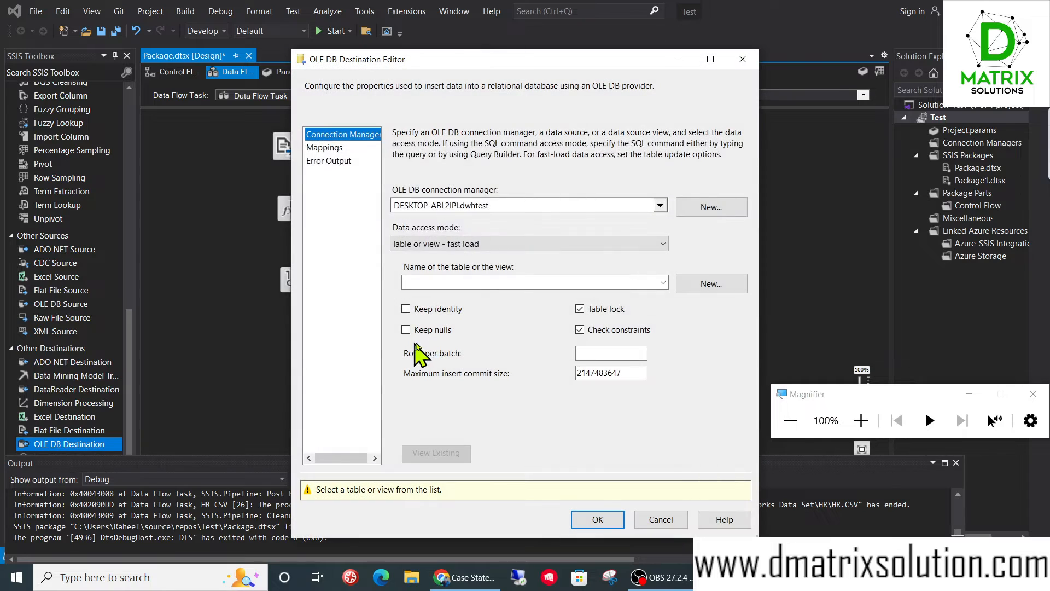
- Start a new destination table and change con_EndDate's type to date in its CREATE TABLE statement
{"action": "left_click", "coordinate": [708, 283]}
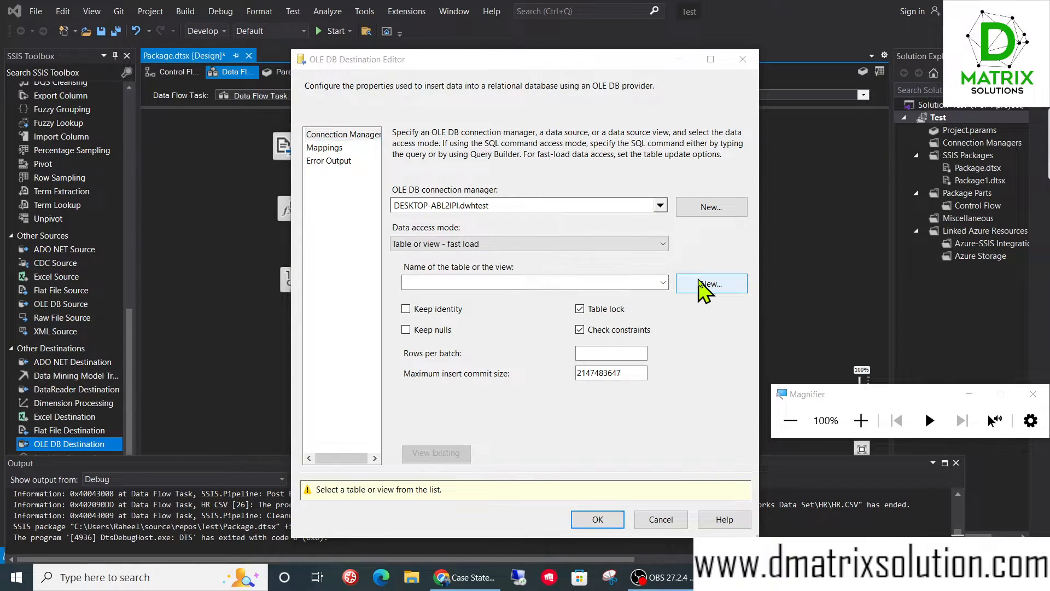
{"action": "left_click", "coordinate": [565, 272]}
{"action": "scroll", "coordinate": [514, 235], "scroll_direction": "down", "scroll_amount": 1}
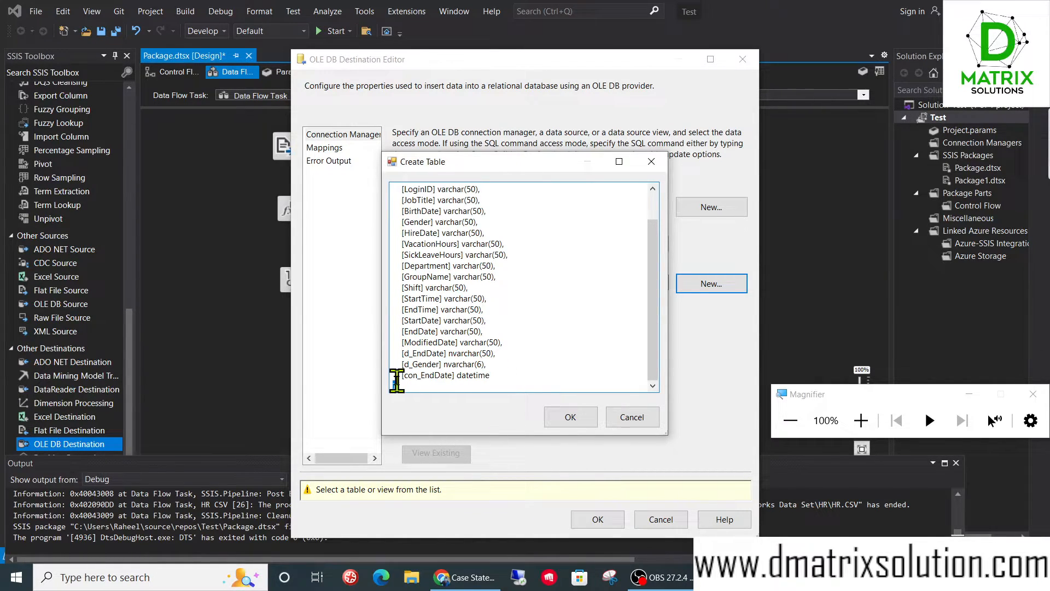
{"action": "left_click_drag", "start_coordinate": [497, 375], "coordinate": [390, 371]}
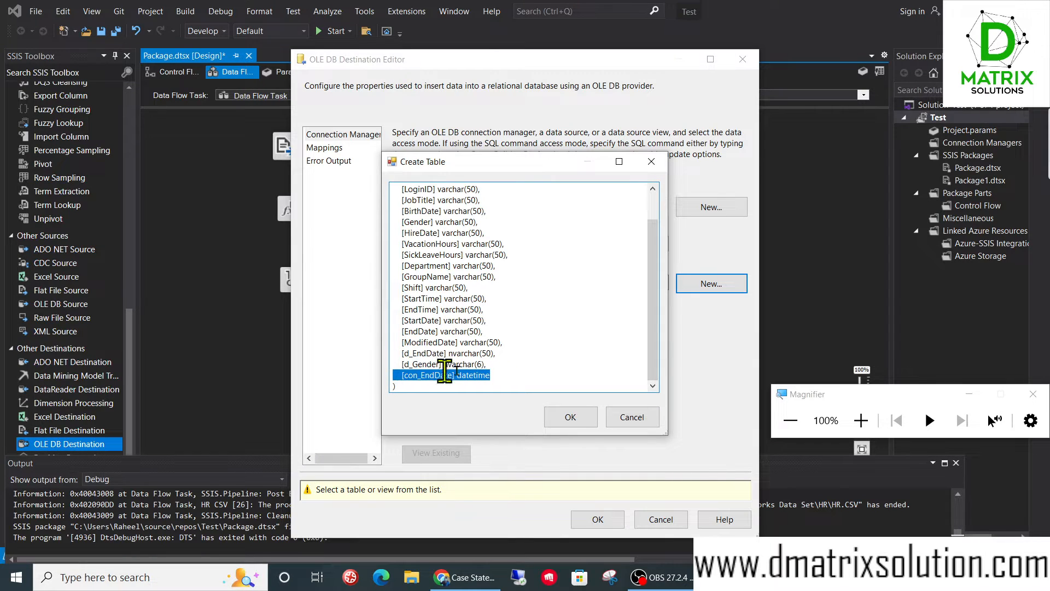
{"action": "left_click", "coordinate": [497, 371]}
{"action": "left_click_drag", "start_coordinate": [459, 376], "coordinate": [497, 371]}
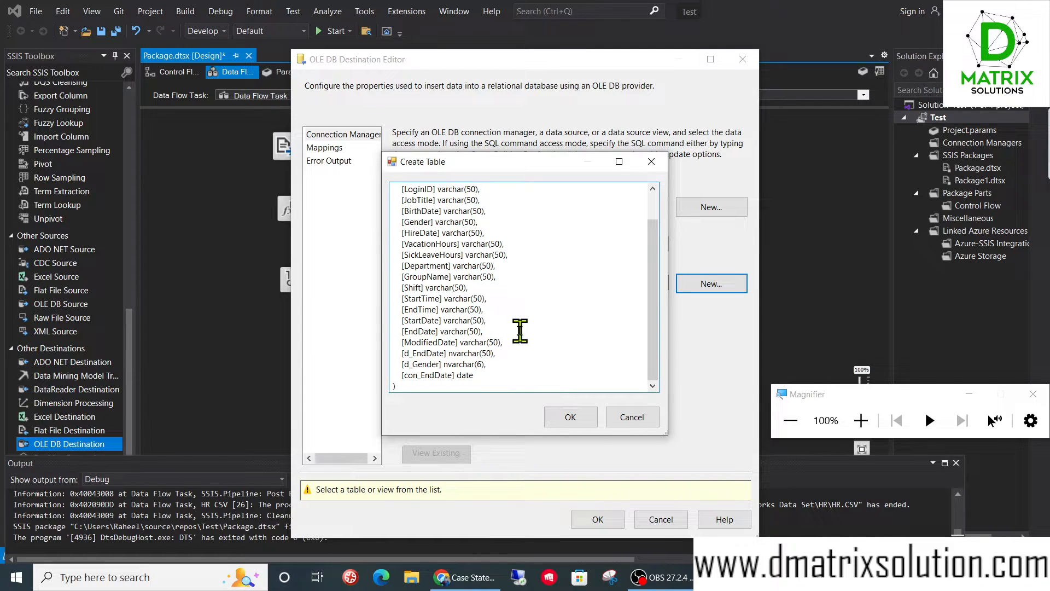
- Review the column definitions in the CREATE TABLE statement and try to create the table under its default name
{"action": "left_click_drag", "start_coordinate": [498, 364], "coordinate": [394, 342]}
{"action": "left_click", "coordinate": [519, 298]}
{"action": "scroll", "coordinate": [537, 312], "scroll_direction": "up", "scroll_amount": 1}
{"action": "scroll", "coordinate": [545, 320], "scroll_direction": "down", "scroll_amount": 1}
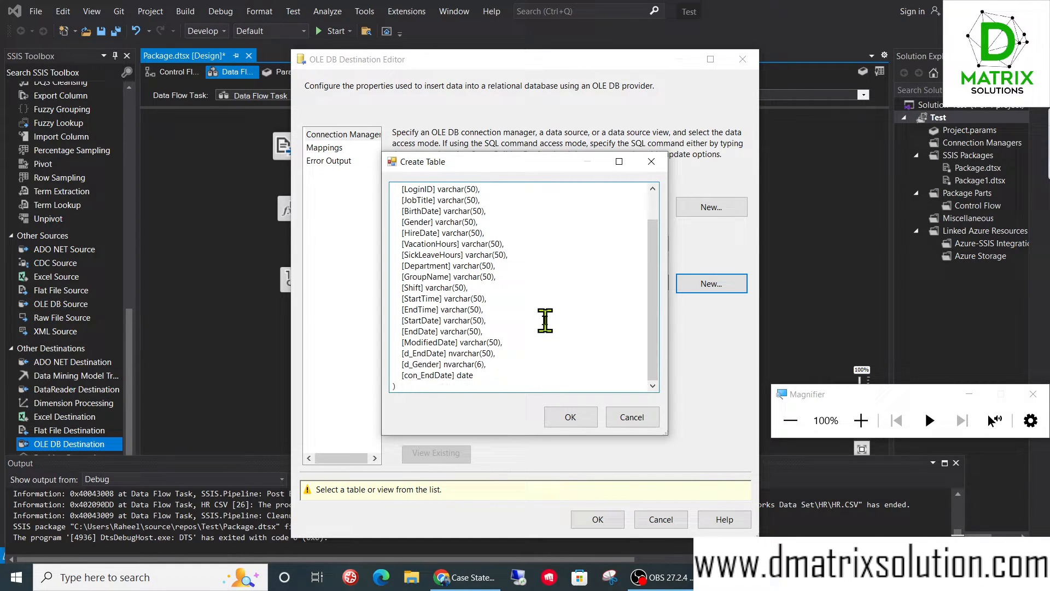
{"action": "left_click", "coordinate": [569, 419]}
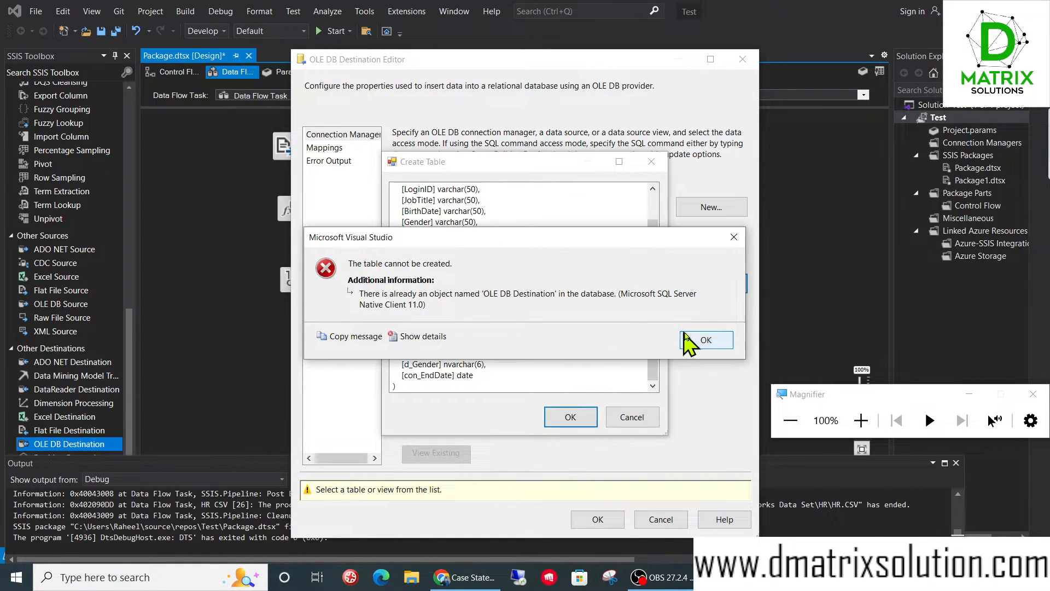
{"action": "left_click", "coordinate": [702, 340]}
- Change the table name in the CREATE TABLE statement to OLE DB Destination4 and create the table
{"action": "scroll", "coordinate": [503, 197], "scroll_direction": "up", "scroll_amount": 1}
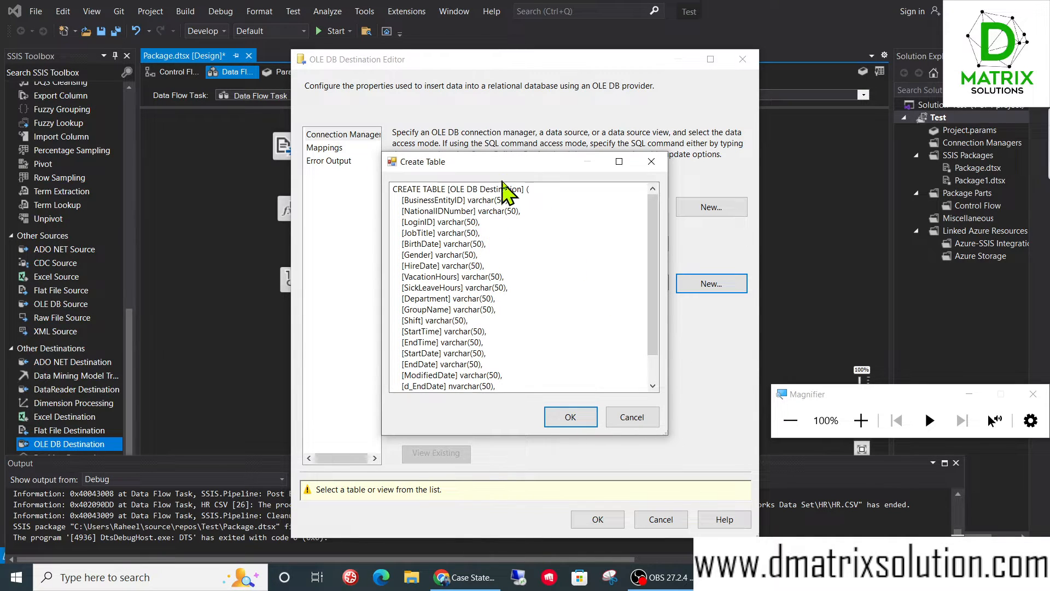
{"action": "left_click", "coordinate": [522, 188]}
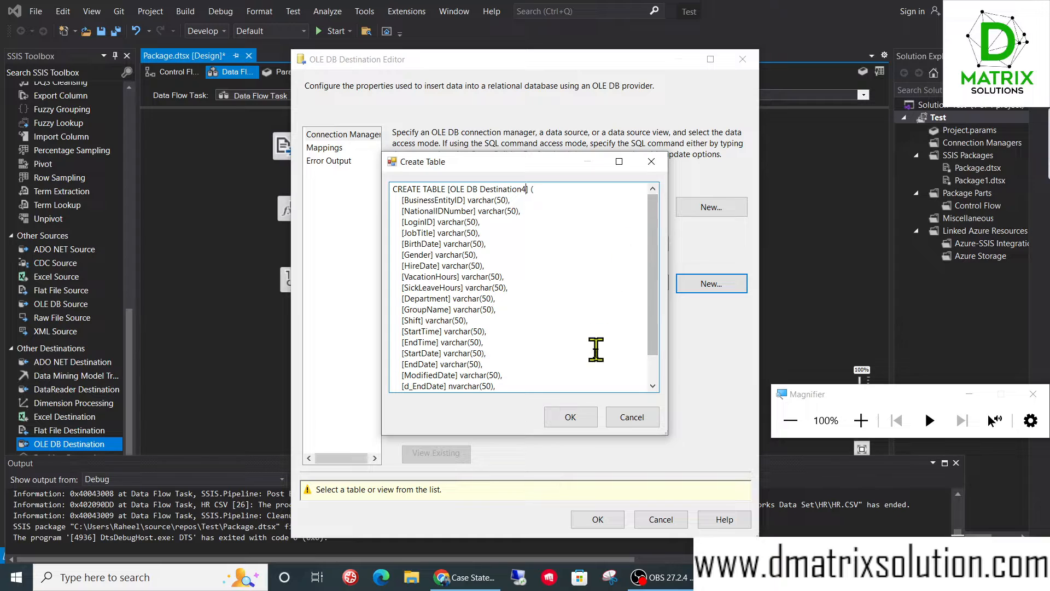
{"action": "left_click", "coordinate": [570, 417]}
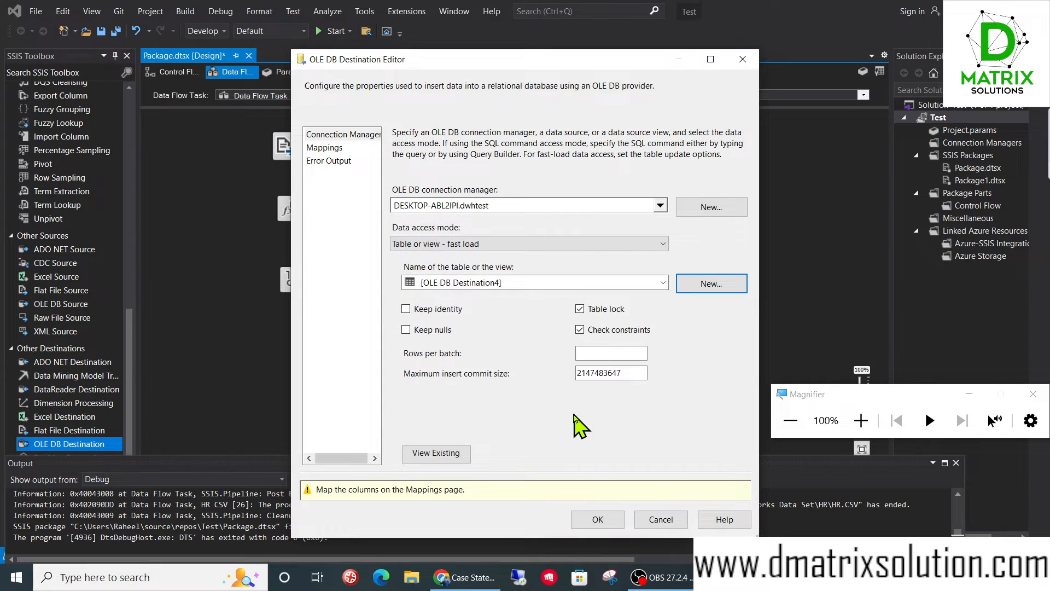
- Map the input columns to the destination table, accept the settings, and align OLE DB Destination beneath Data Conversion
{"action": "left_click", "coordinate": [324, 148]}
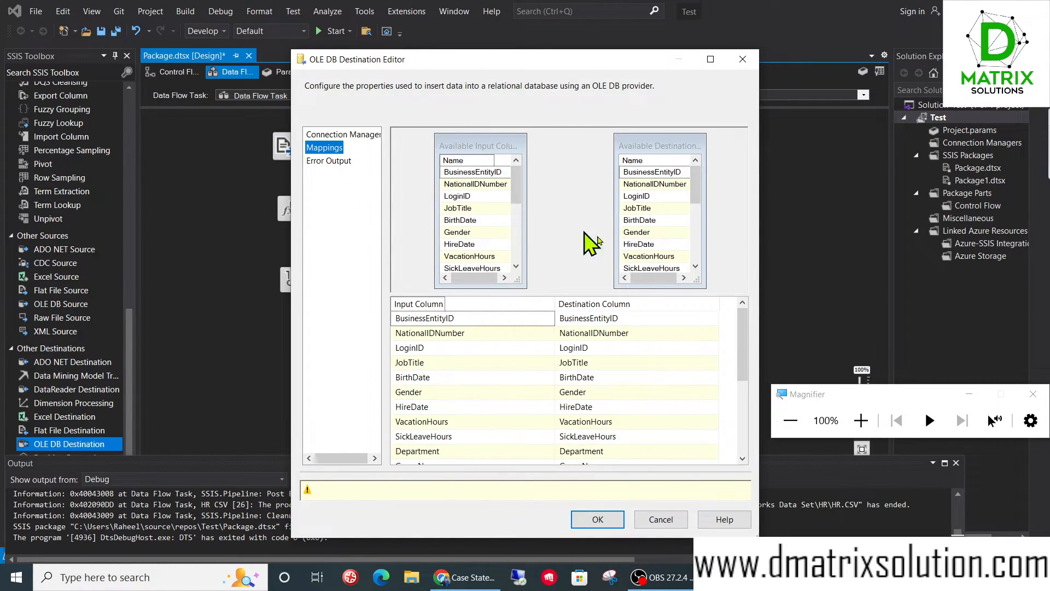
{"action": "mouse_move", "coordinate": [744, 335]}
{"action": "left_mouse_down"}
{"action": "mouse_move", "coordinate": [763, 427]}
{"action": "mouse_move", "coordinate": [745, 328]}
{"action": "left_mouse_up"}
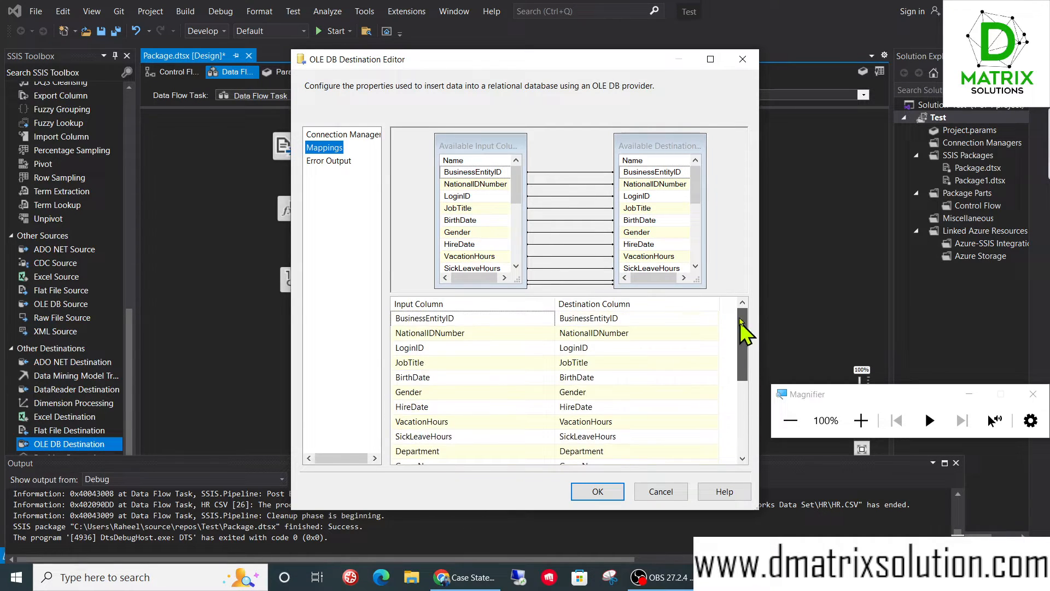
{"action": "left_click", "coordinate": [597, 490]}
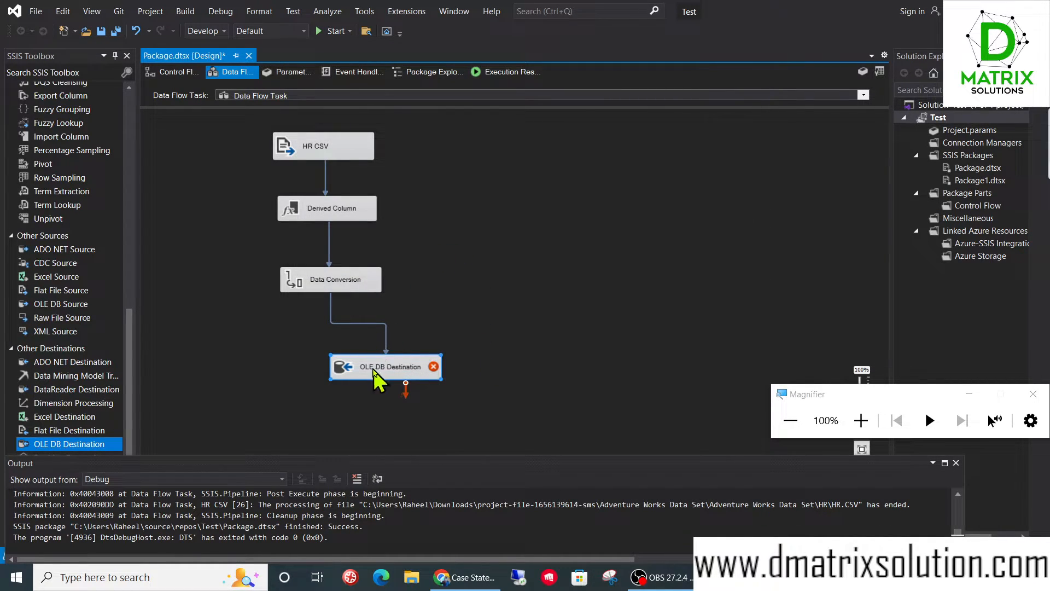
{"action": "left_click_drag", "start_coordinate": [375, 374], "coordinate": [330, 369]}
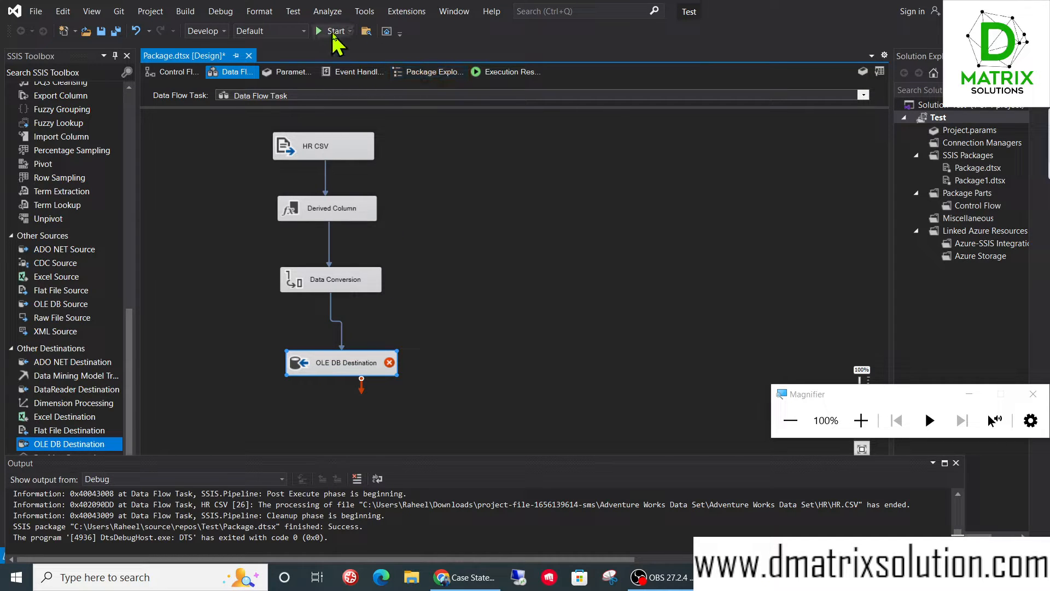
- Try to run the package with the new OLE DB destination
{"action": "left_click", "coordinate": [333, 32]}
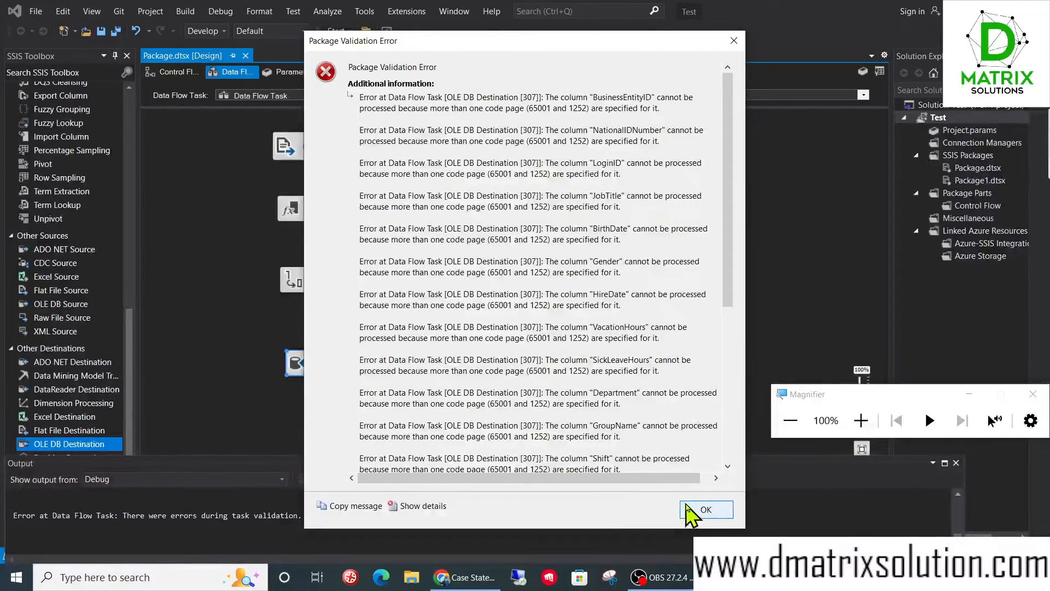
{"action": "left_click", "coordinate": [694, 506]}
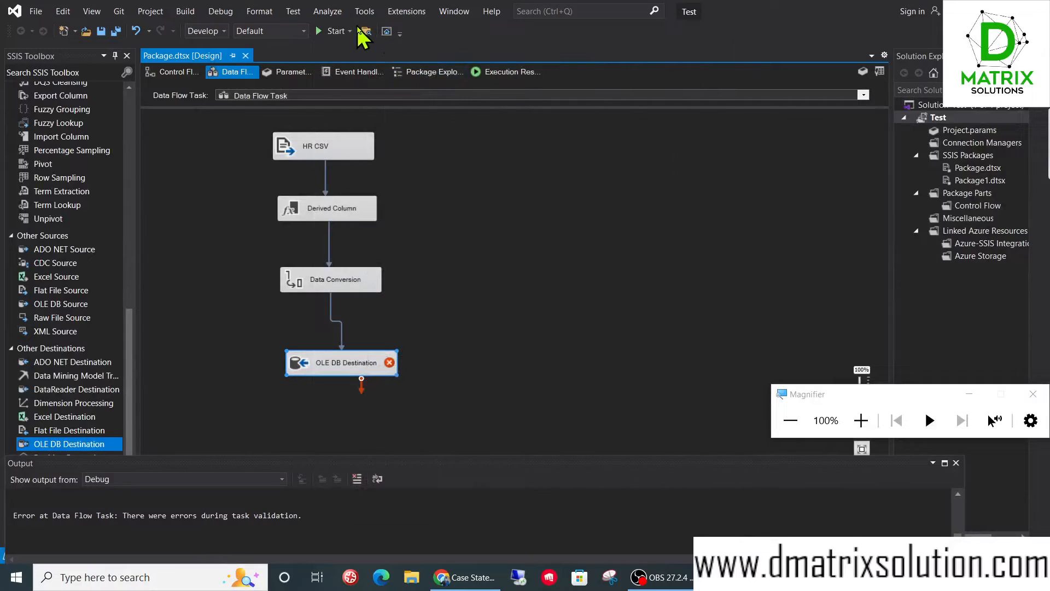
- In OLE DB Destination's properties, set DefaultCodePage to 65001 and enable AlwaysUseDefaultCodePage
{"action": "right_click", "coordinate": [349, 365]}
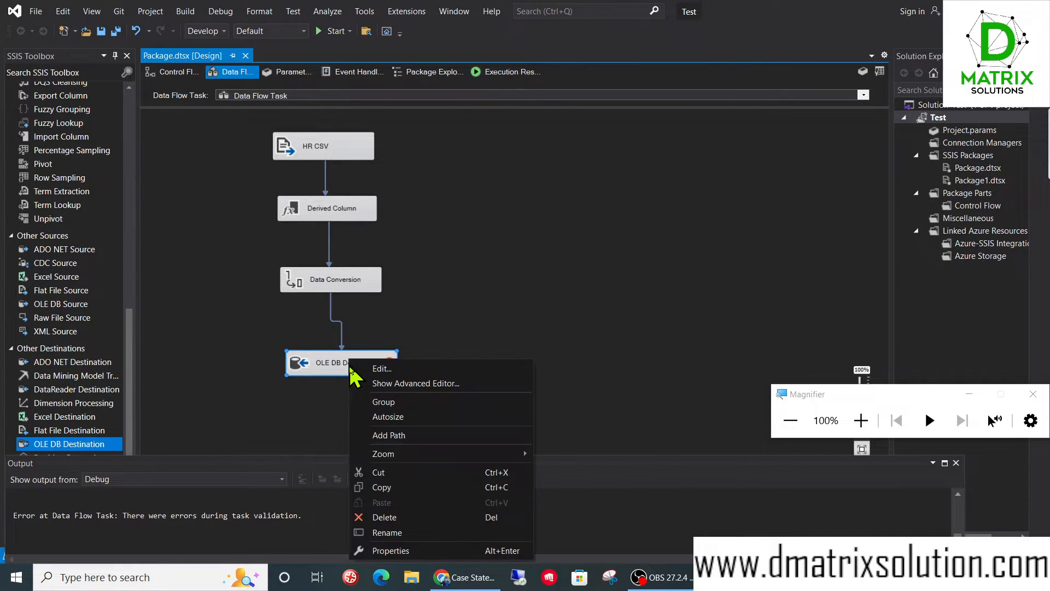
{"action": "left_click", "coordinate": [390, 551]}
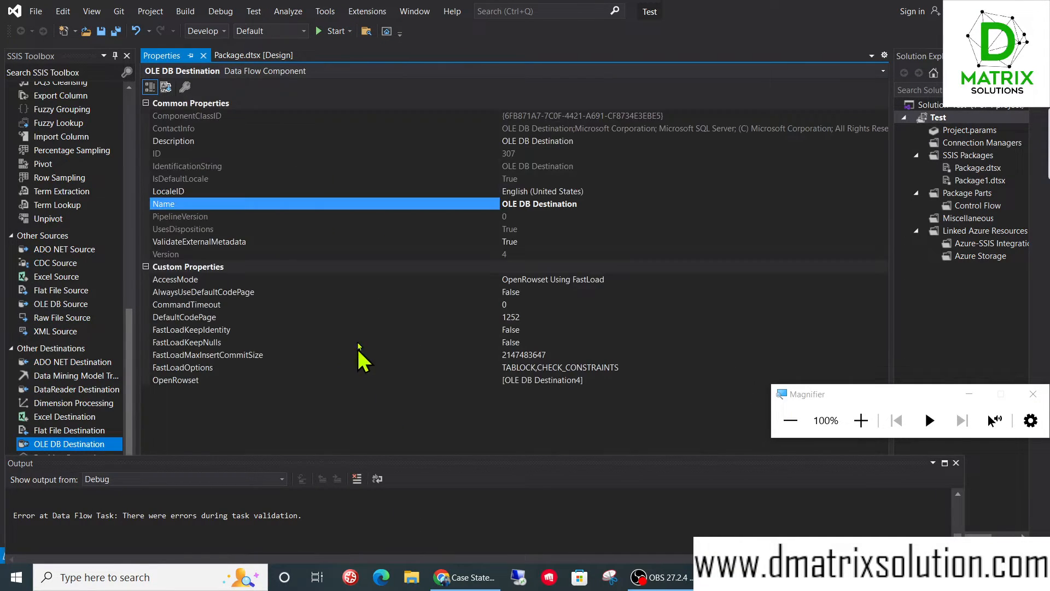
{"action": "left_click", "coordinate": [524, 318]}
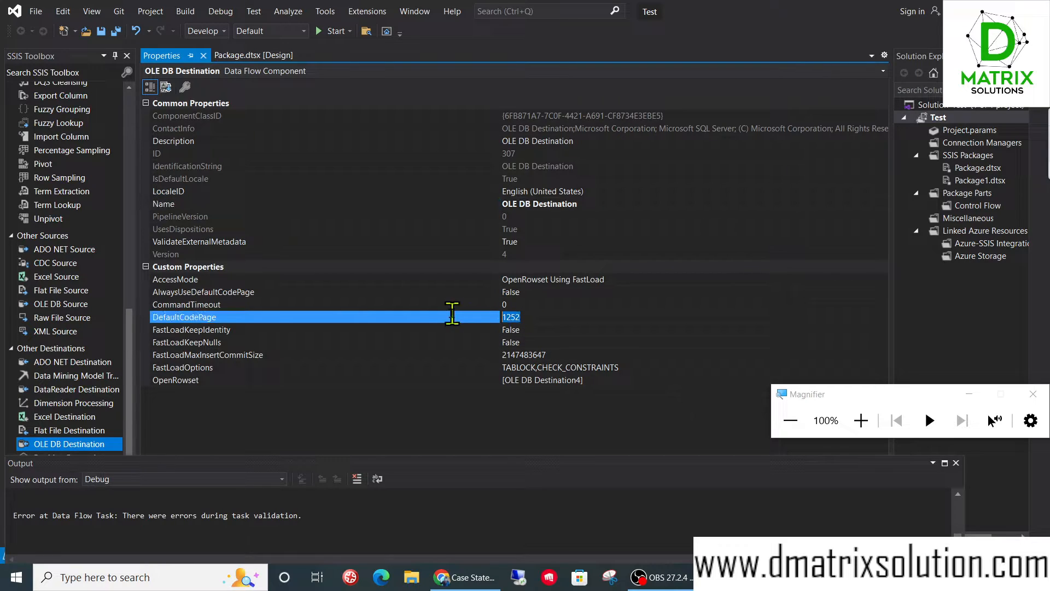
{"action": "type", "text": "65001"}
{"action": "left_click", "coordinate": [607, 291]}
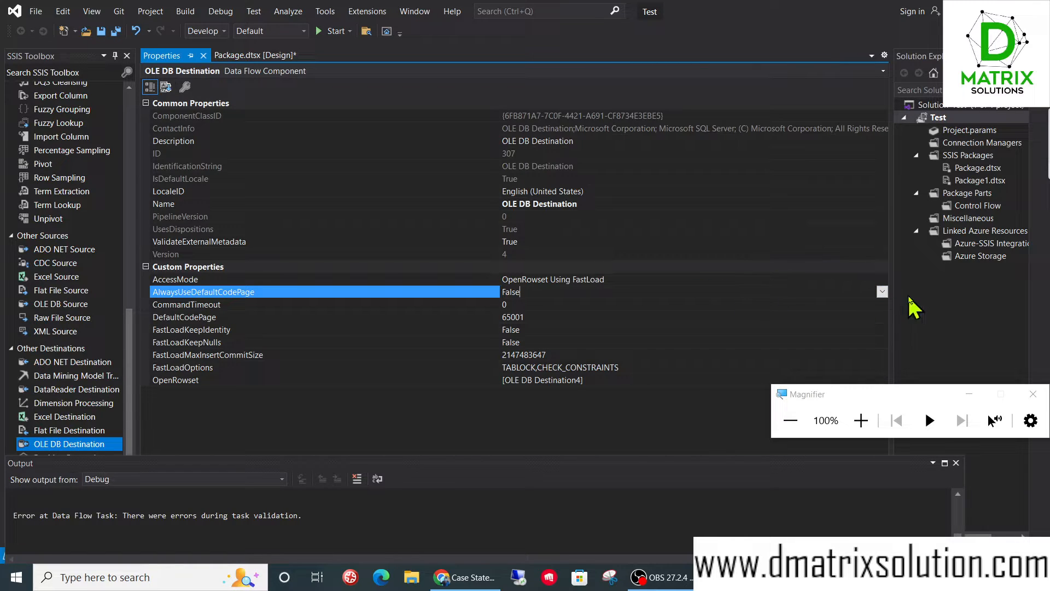
{"action": "left_click", "coordinate": [882, 292]}
{"action": "left_click", "coordinate": [652, 314]}
- Run the package from the data flow design and check the execution down to OLE DB Destination
{"action": "left_click", "coordinate": [235, 55]}
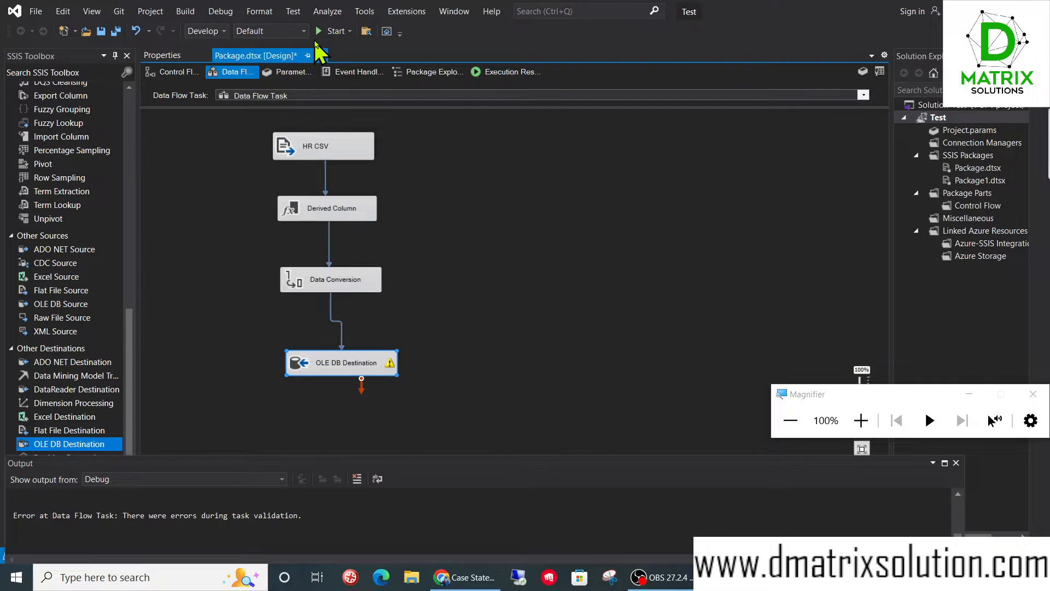
{"action": "left_click", "coordinate": [322, 30]}
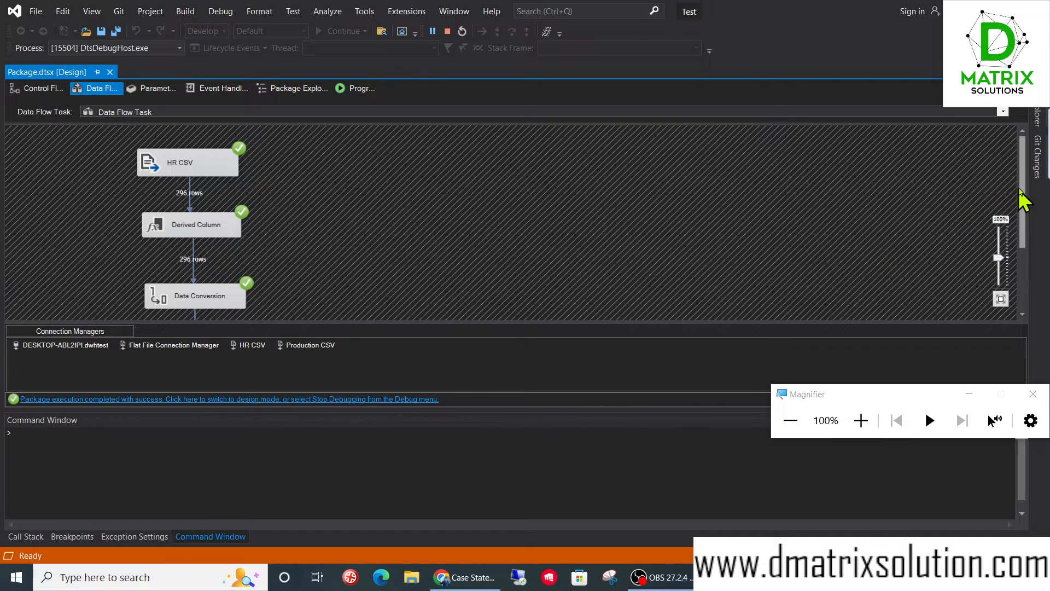
{"action": "scroll", "coordinate": [1023, 200], "scroll_direction": "down", "scroll_amount": 3}
{"action": "left_click", "coordinate": [164, 276]}
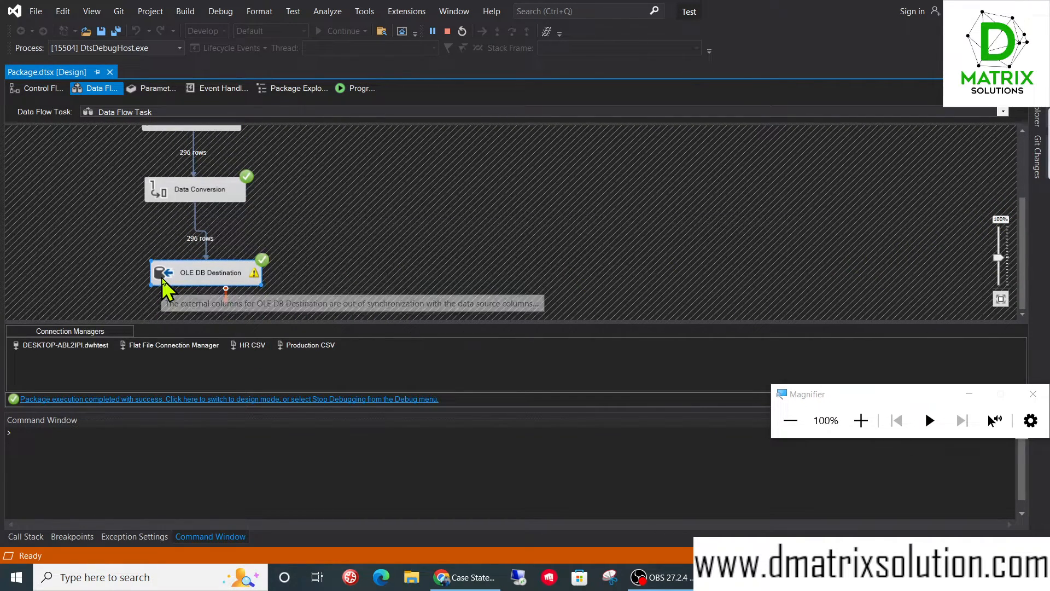
- Switch to Microsoft SQL Server Management Studio 18 and connect to the DESKTOP-ABL2IPI server
{"action": "left_click", "coordinate": [194, 577]}
{"action": "type", "text": "ssms"}
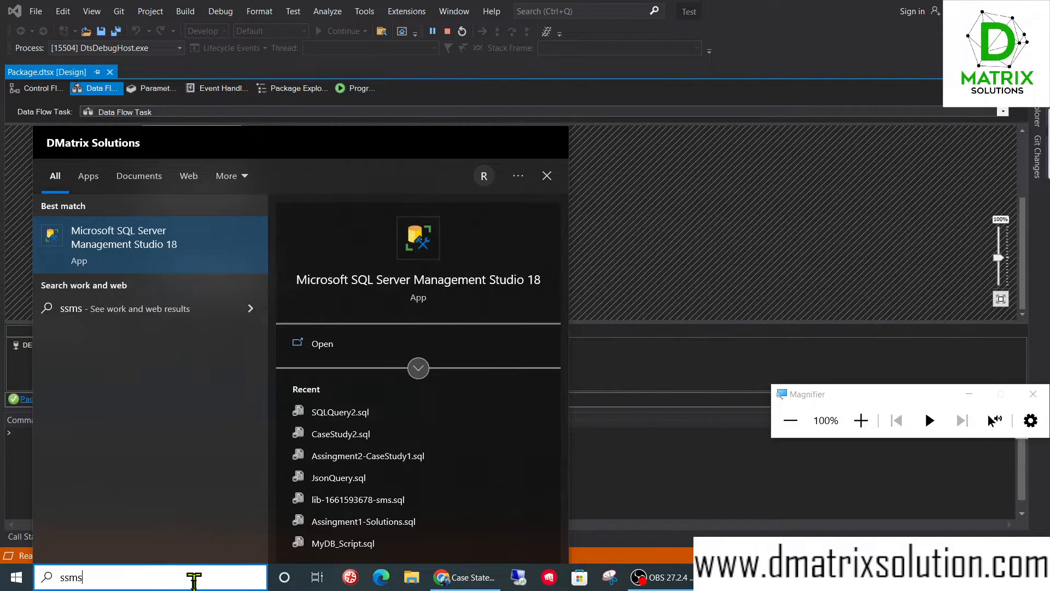
{"action": "key", "text": "Return"}
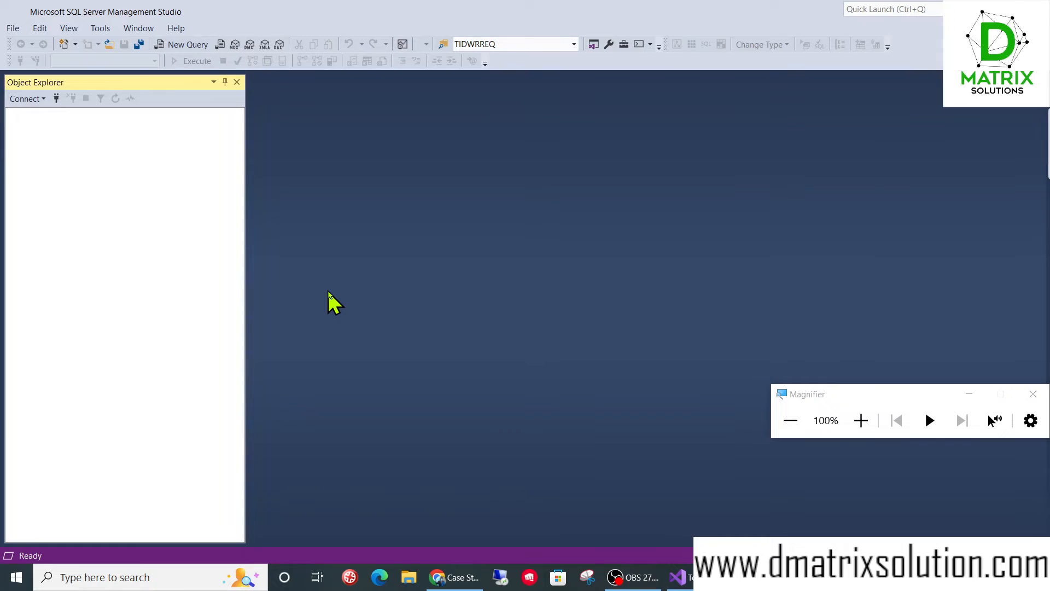
{"action": "left_click", "coordinate": [463, 304]}
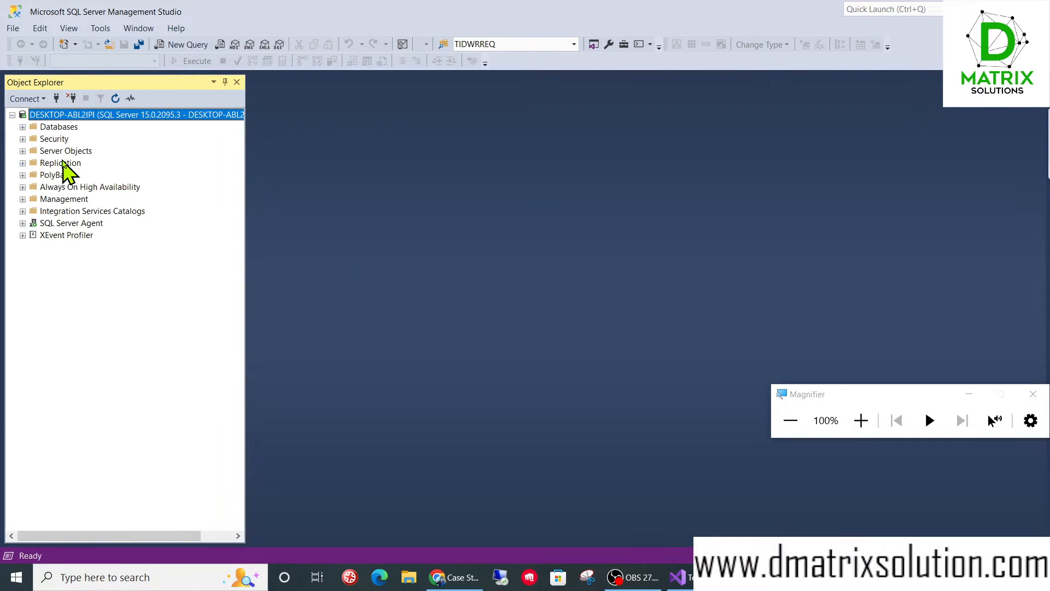
- Query the top 1000 rows of the dbo.OLE DB Destination4 table in the dwhtest database
{"action": "left_click", "coordinate": [23, 127]}
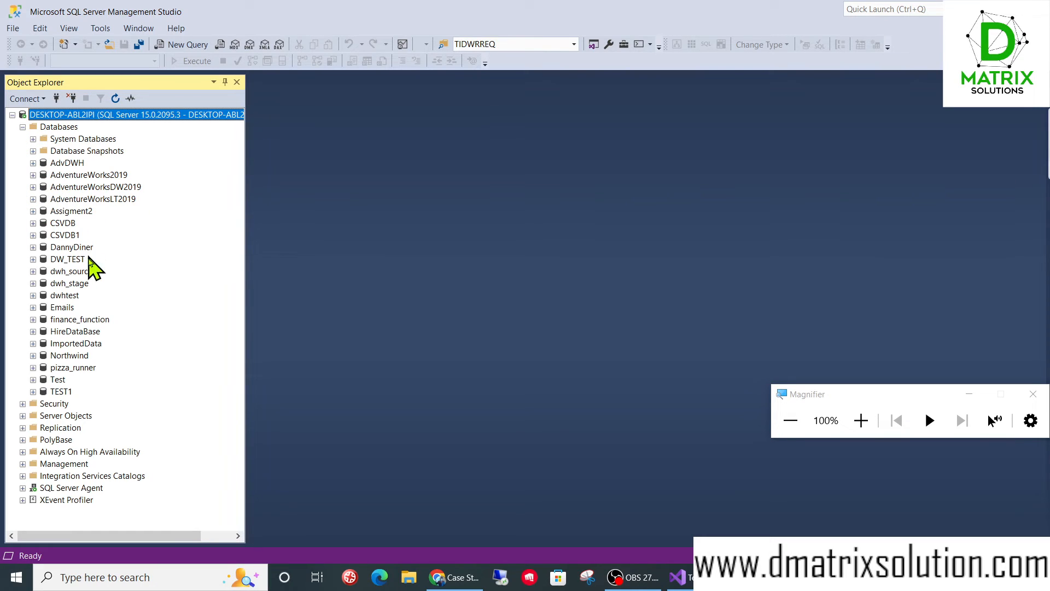
{"action": "double_click", "coordinate": [69, 296]}
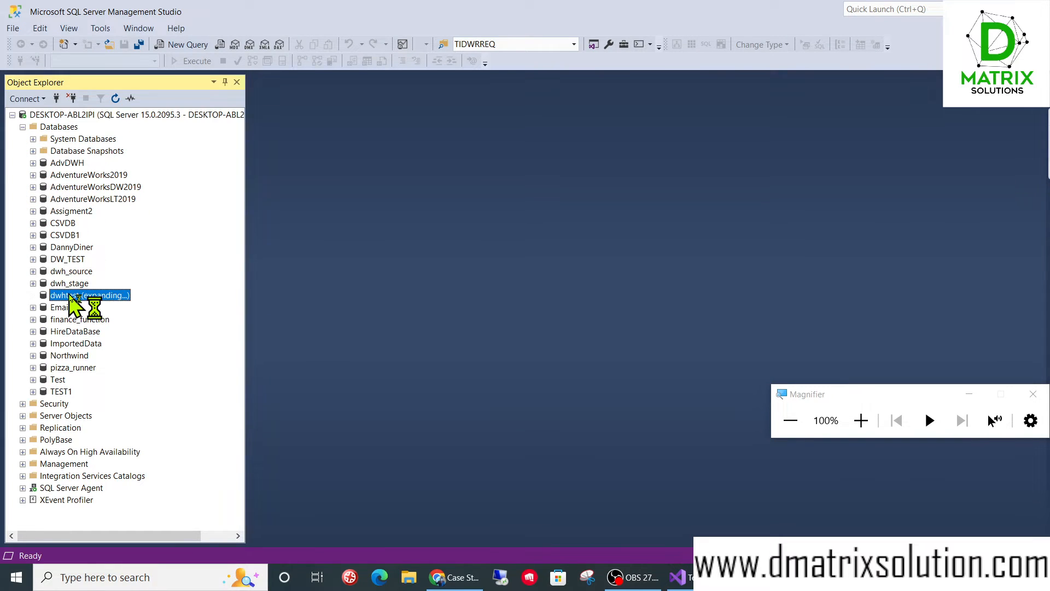
{"action": "double_click", "coordinate": [72, 320]}
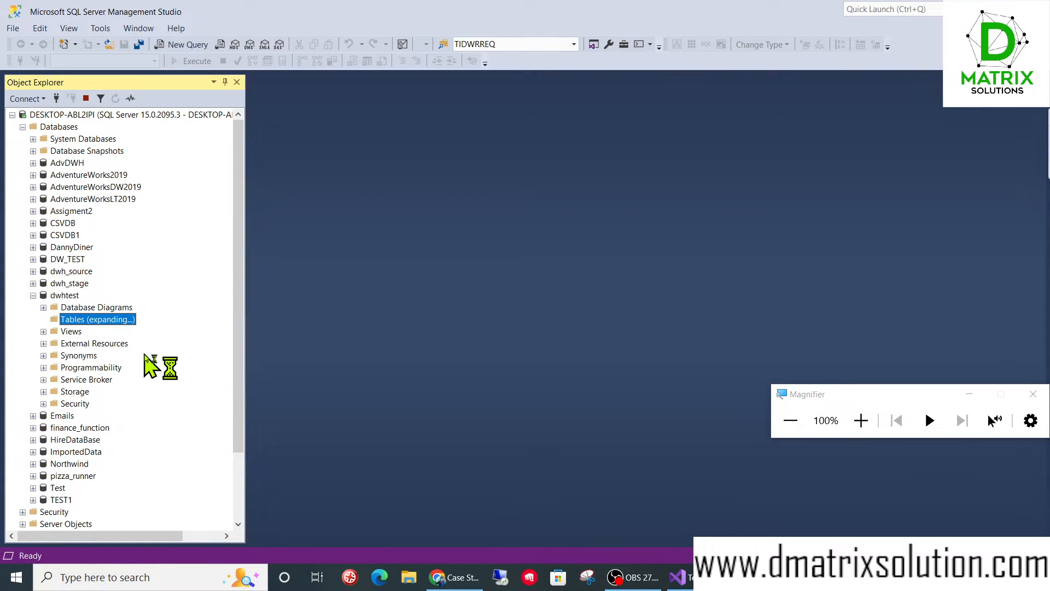
{"action": "left_click", "coordinate": [131, 429]}
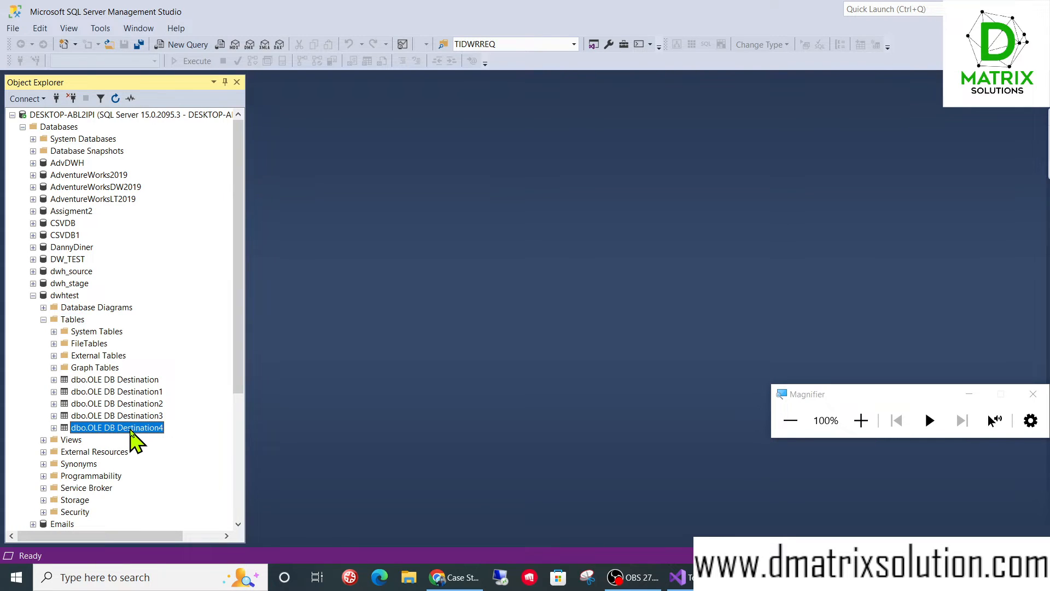
{"action": "right_click", "coordinate": [130, 430]}
{"action": "left_click", "coordinate": [205, 317]}
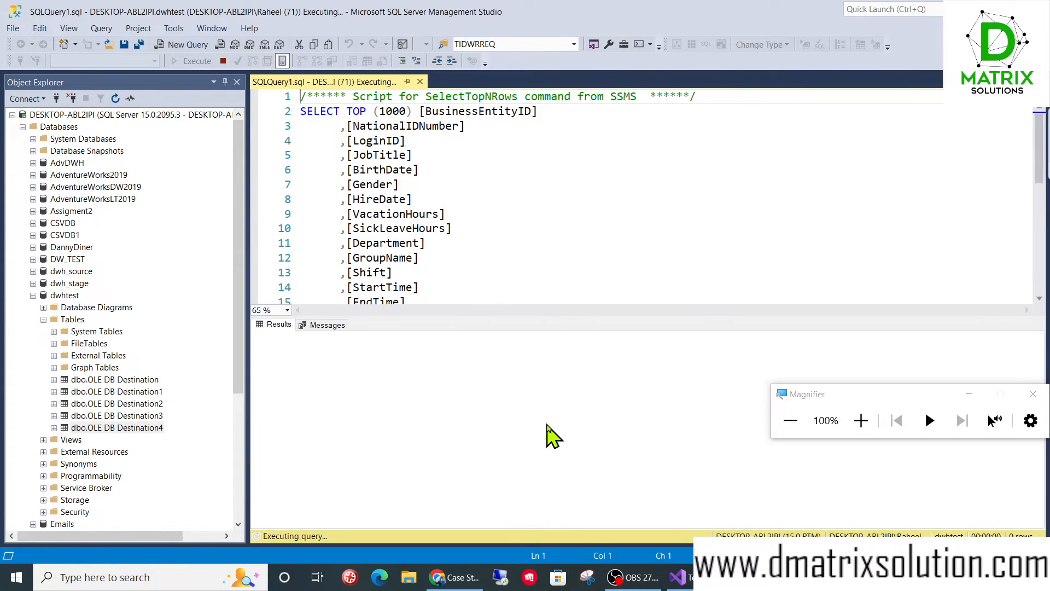
- Examine the d_EndDate, d_Gender and con_EndDate columns at the end of the query results
{"action": "left_click", "coordinate": [526, 383]}
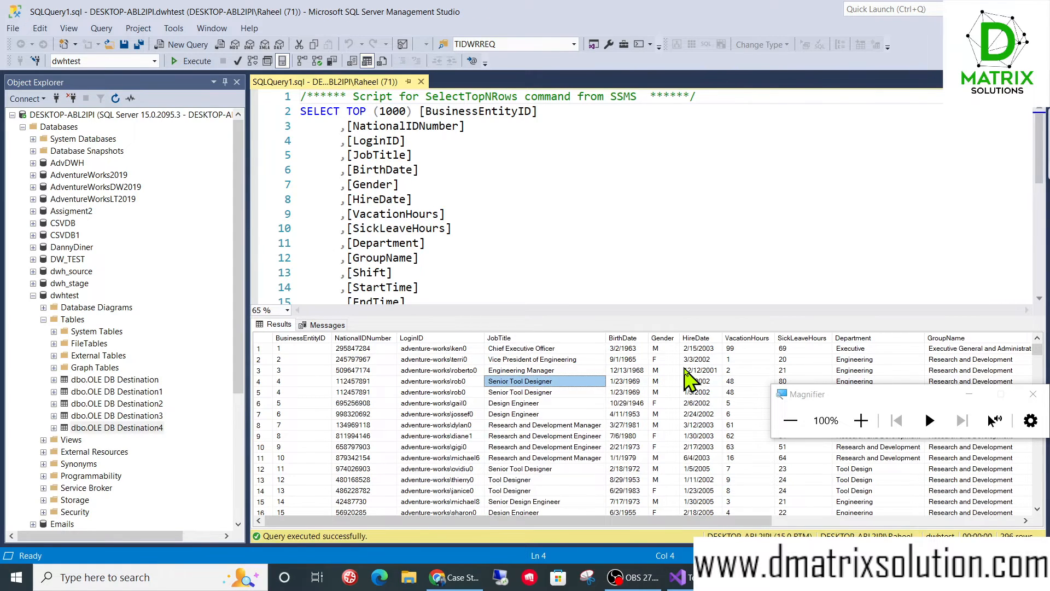
{"action": "key", "text": "Right"}
{"action": "key", "text": "Right"}
{"action": "key", "text": "Right"}
{"action": "key", "text": "Right"}
{"action": "key", "text": "Right"}
{"action": "key", "text": "Right"}
{"action": "key", "text": "Right"}
{"action": "key", "text": "Right"}
{"action": "key", "text": "Right"}
{"action": "key", "text": "Right"}
{"action": "key", "text": "Right"}
{"action": "key", "text": "Right"}
{"action": "key", "text": "Right"}
{"action": "key", "text": "Right"}
{"action": "key", "text": "Right"}
{"action": "key", "text": "Right"}
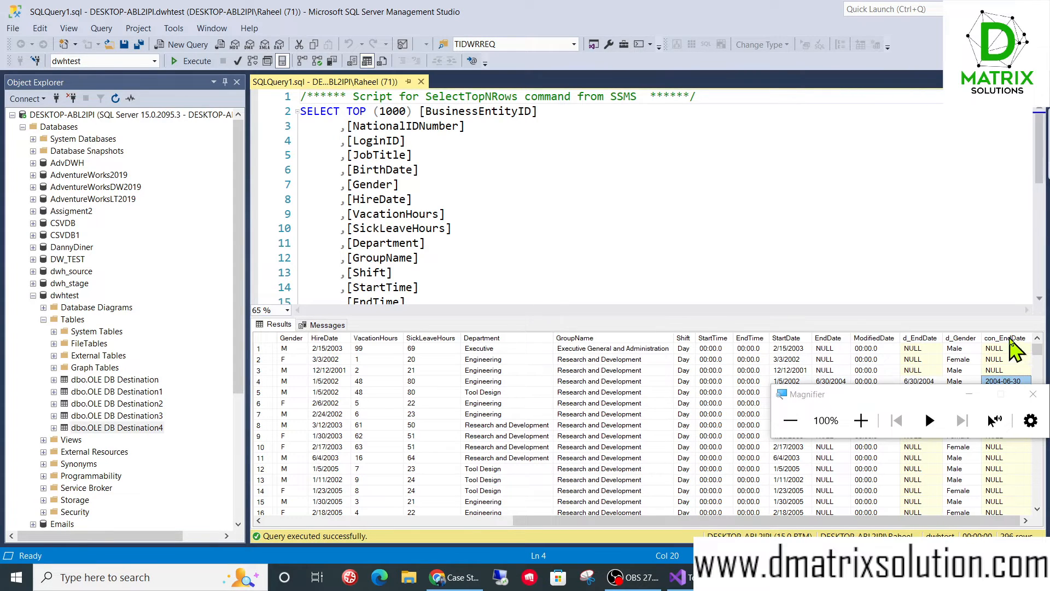
{"action": "left_click", "coordinate": [922, 350]}
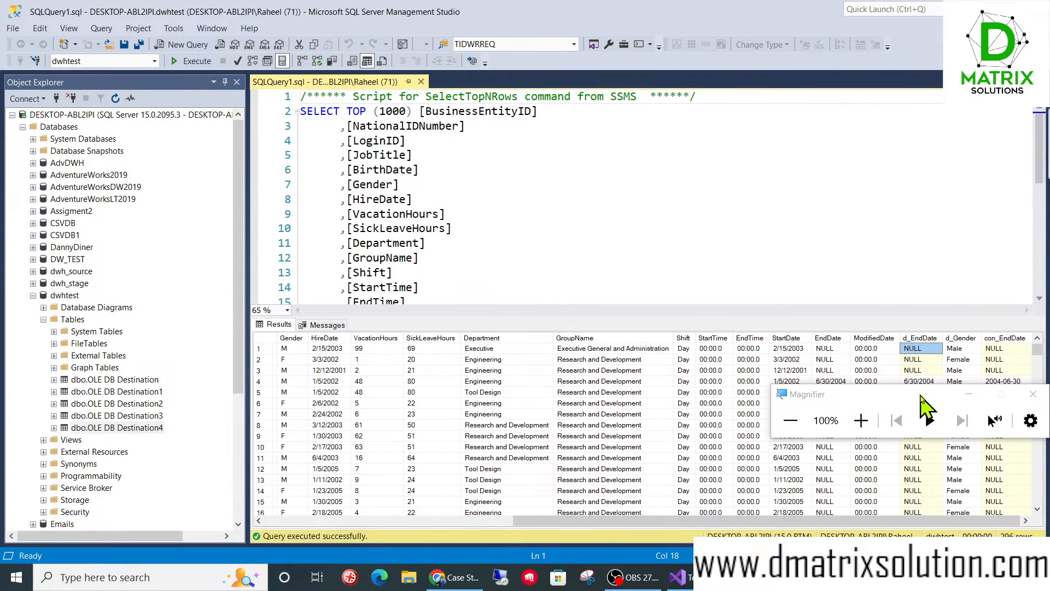
{"action": "left_click_drag", "start_coordinate": [924, 395], "coordinate": [648, 441]}
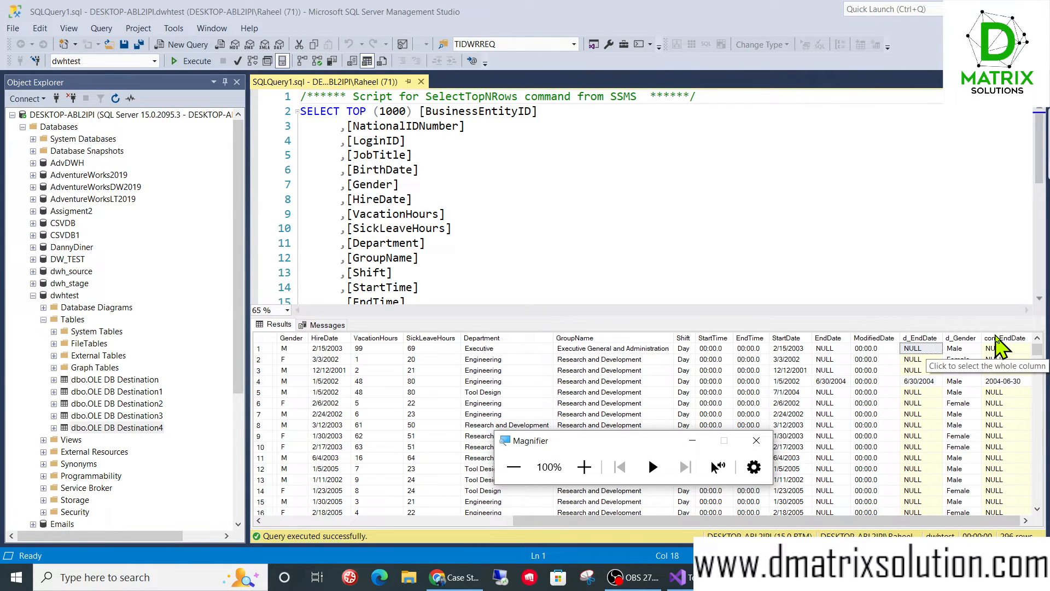
{"action": "left_click_drag", "start_coordinate": [980, 337], "coordinate": [965, 335]}
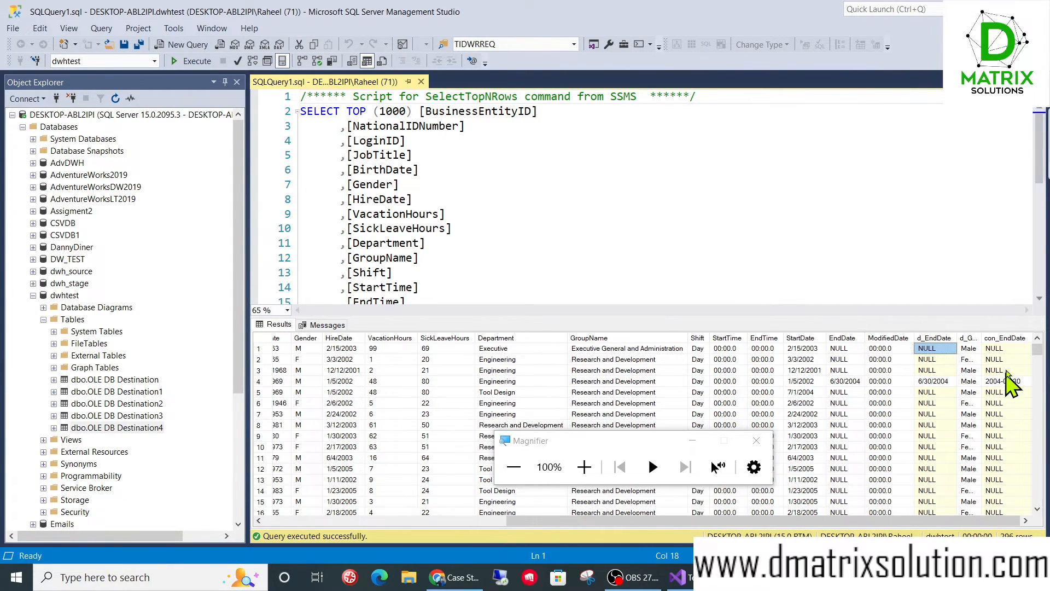
- Compare the con_EndDate values with the d_EndDate values across several result rows
{"action": "left_click", "coordinate": [1006, 359]}
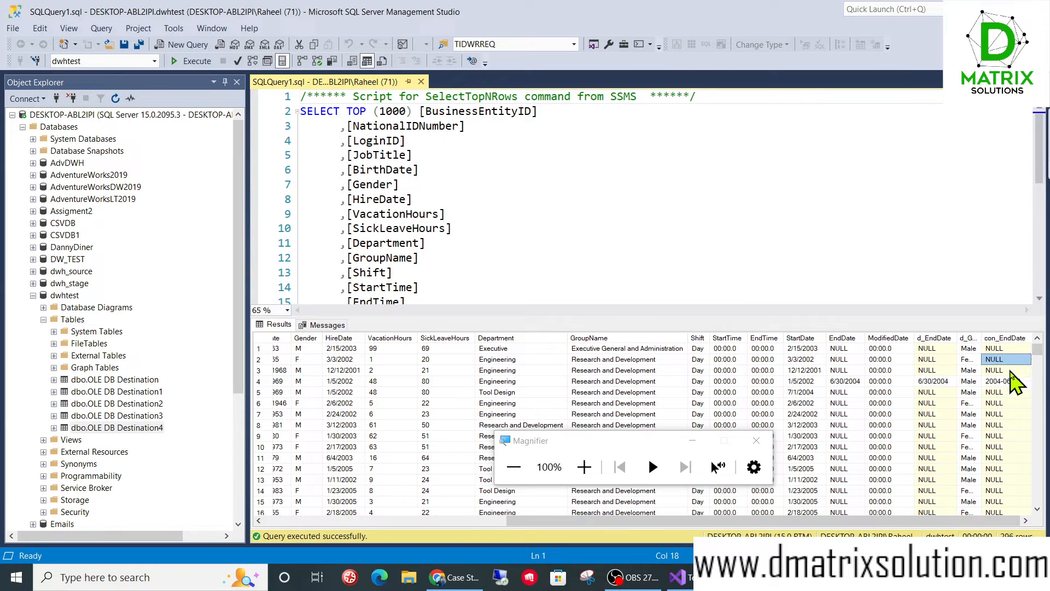
{"action": "left_click", "coordinate": [1009, 393]}
{"action": "left_click", "coordinate": [1009, 414]}
{"action": "left_click", "coordinate": [1009, 427]}
{"action": "left_click", "coordinate": [1008, 447]}
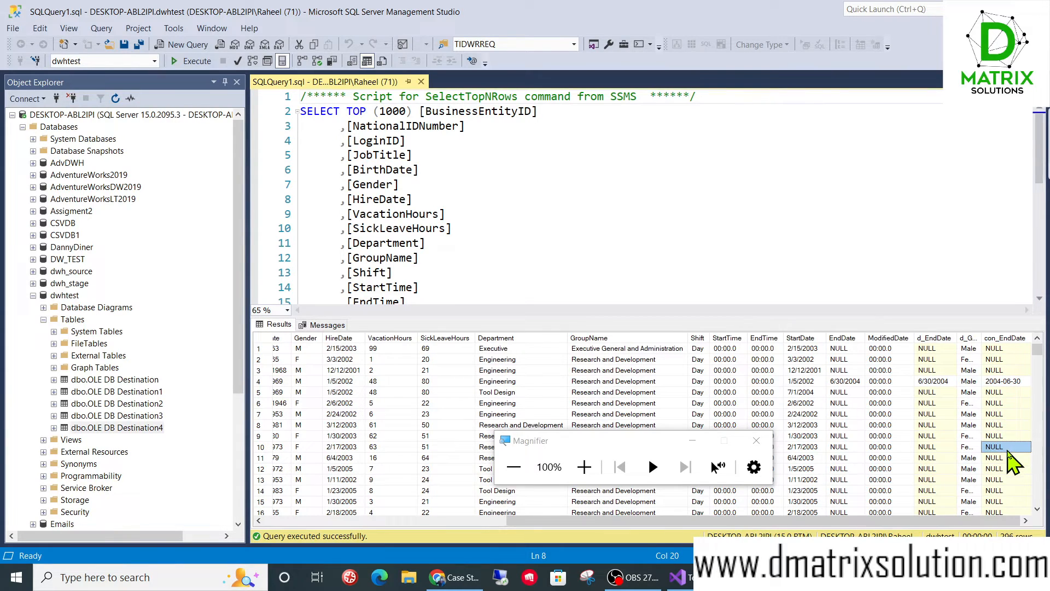
{"action": "left_click", "coordinate": [930, 359]}
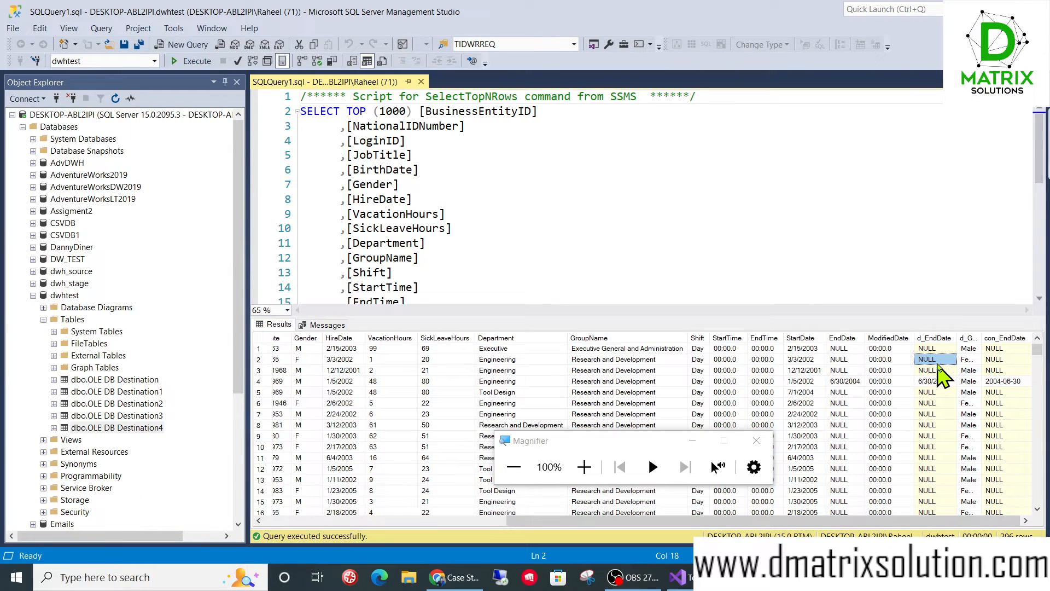
{"action": "left_click", "coordinate": [936, 382]}
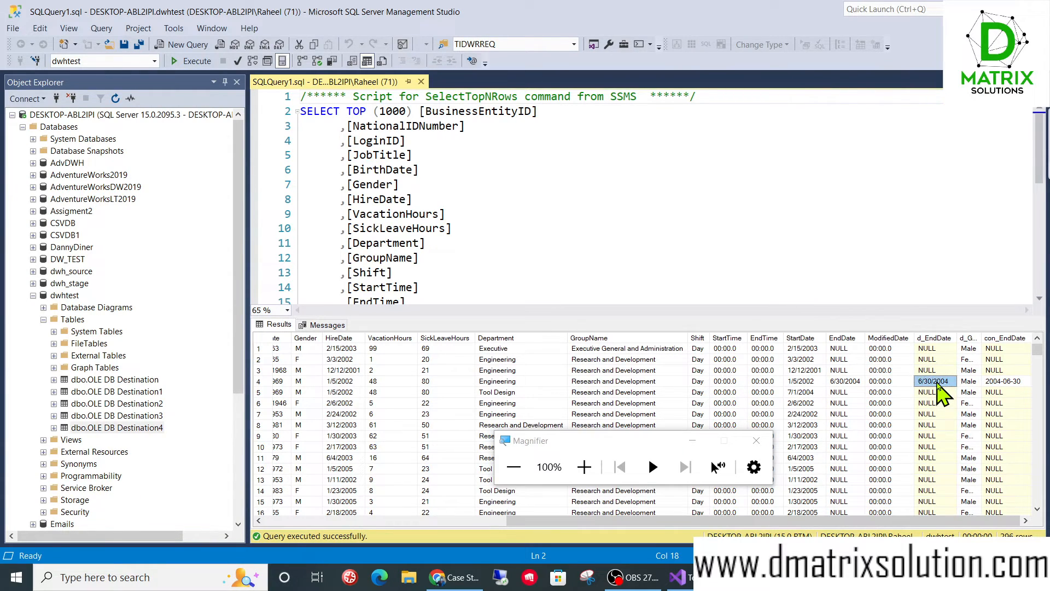
{"action": "left_click_drag", "start_coordinate": [959, 336], "coordinate": [972, 337]}
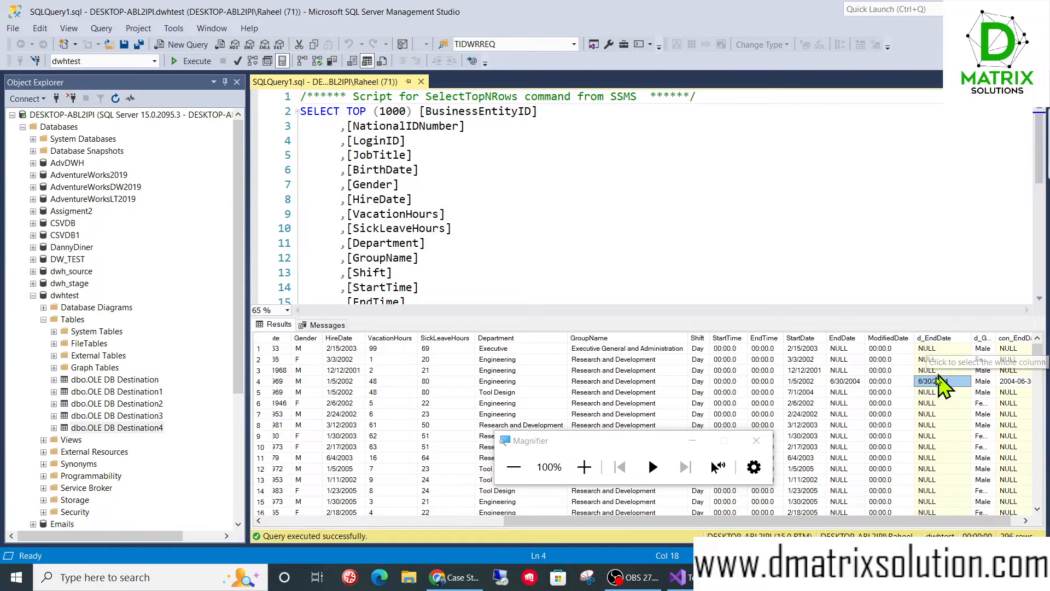
{"action": "left_click_drag", "start_coordinate": [877, 520], "coordinate": [956, 524]}
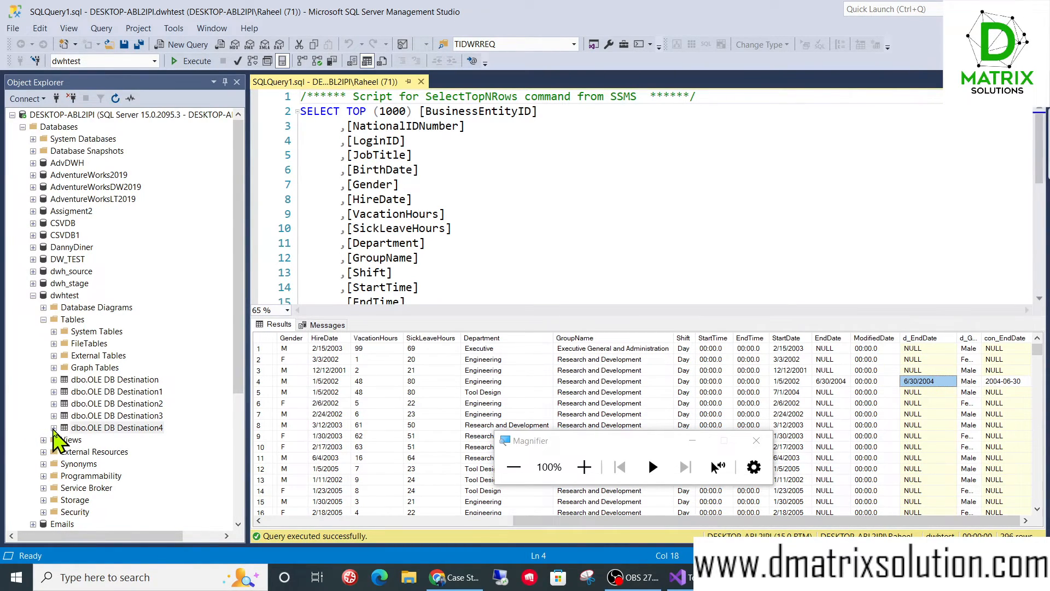
- List the columns of dbo.OLE DB Destination4 and compare the data types of d_EndDate and con_EndDate
{"action": "double_click", "coordinate": [82, 427]}
{"action": "scroll", "coordinate": [82, 382], "scroll_direction": "down", "scroll_amount": 3}
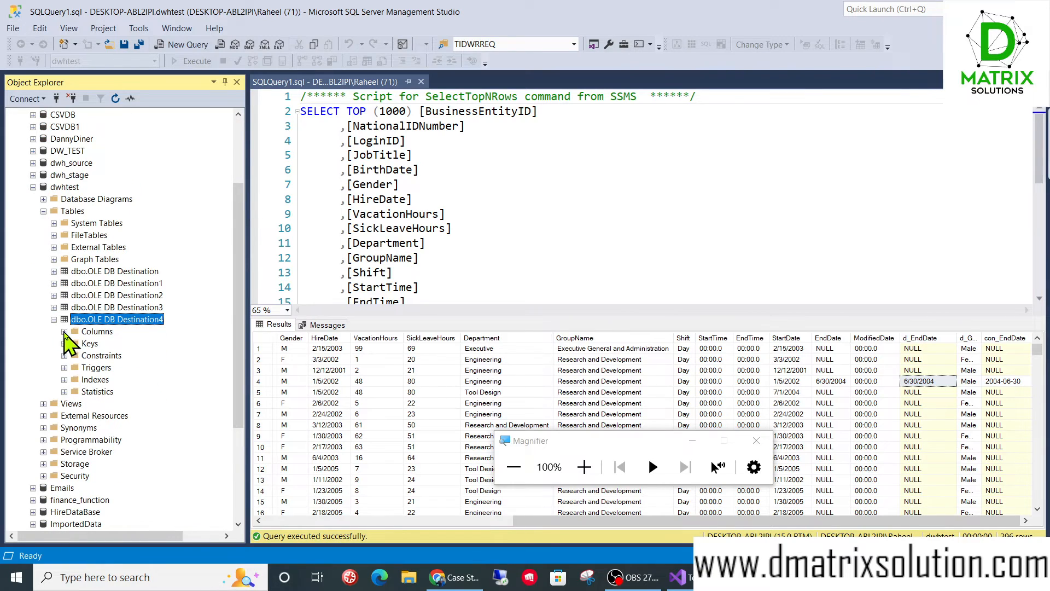
{"action": "left_click", "coordinate": [64, 331]}
{"action": "scroll", "coordinate": [192, 377], "scroll_direction": "down", "scroll_amount": 3}
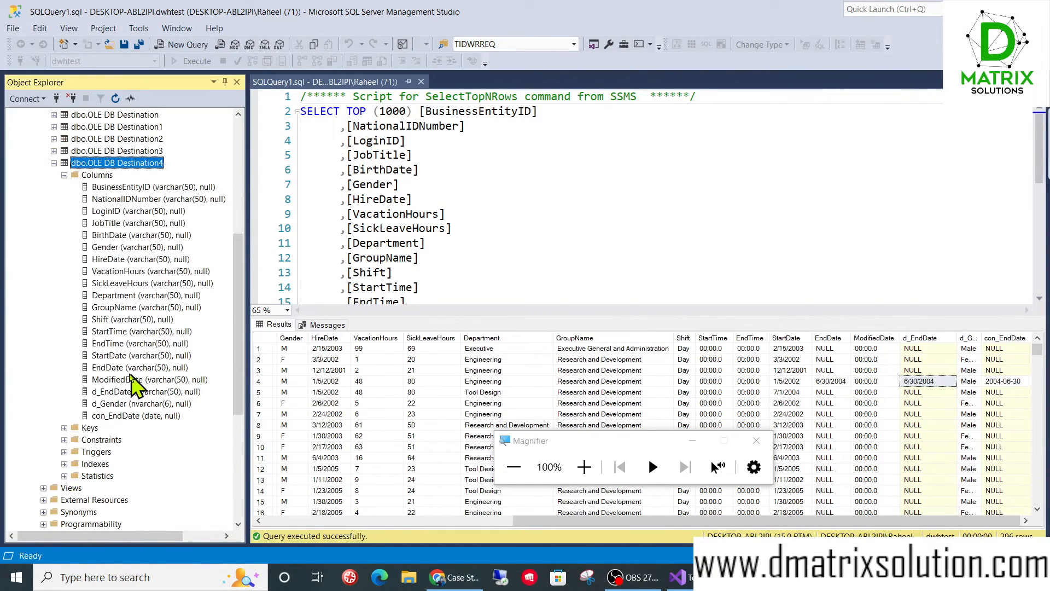
{"action": "left_click", "coordinate": [128, 391]}
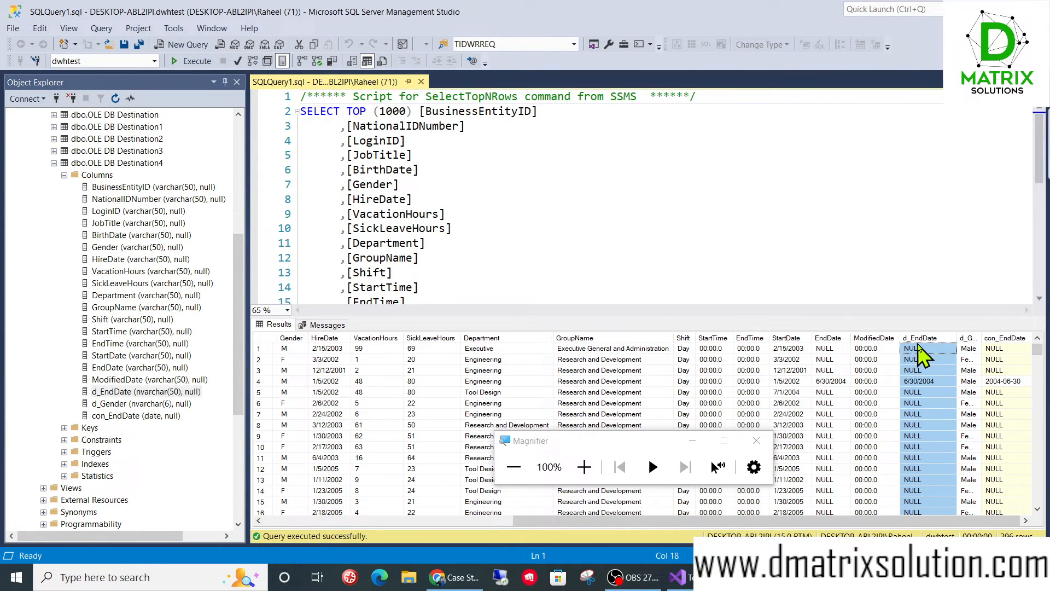
{"action": "left_click", "coordinate": [1006, 338]}
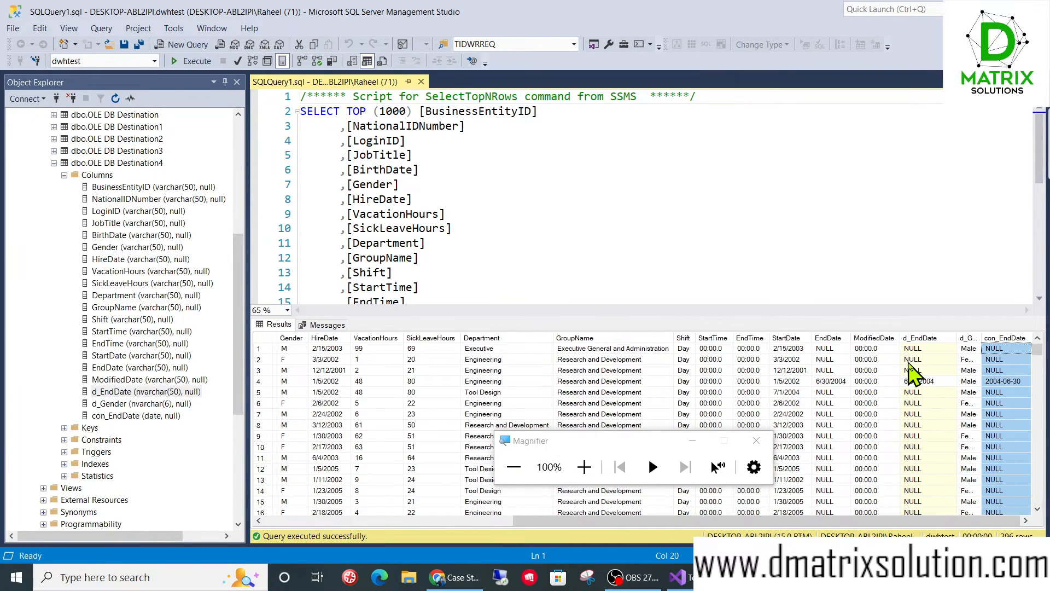
{"action": "left_click", "coordinate": [135, 417]}
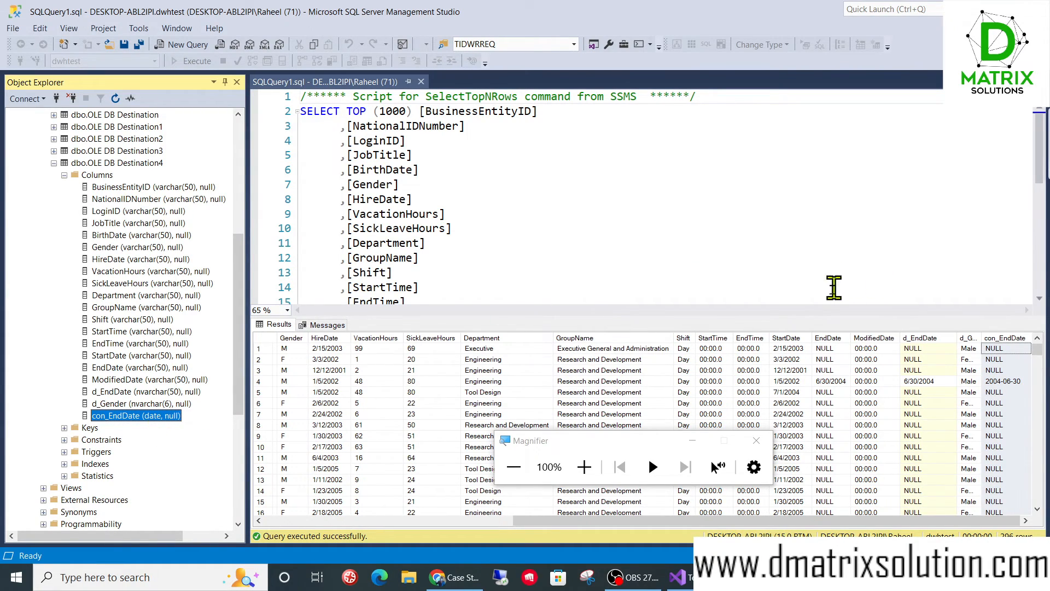
- Switch back to Visual Studio and review the executed data flow from Derived Column to OLE DB Destination
{"action": "left_click", "coordinate": [976, 8]}
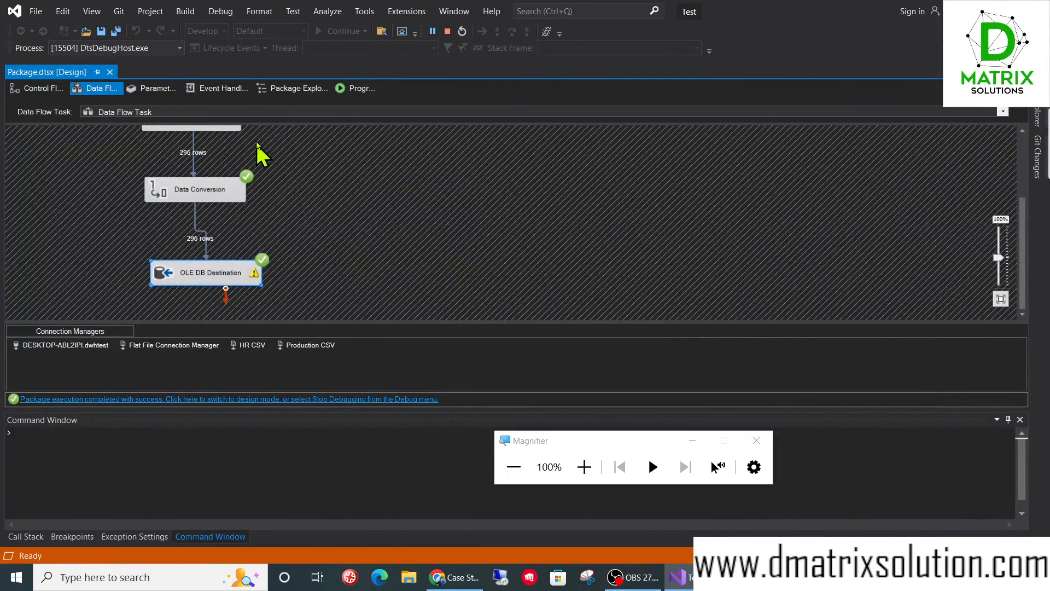
{"action": "scroll", "coordinate": [265, 206], "scroll_direction": "up", "scroll_amount": 2}
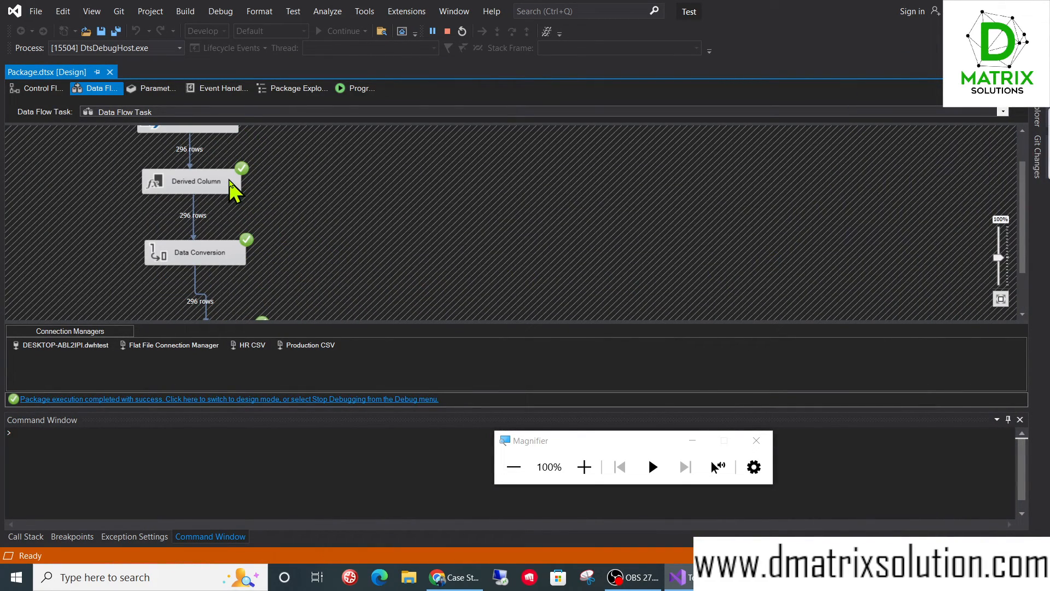
{"action": "scroll", "coordinate": [218, 262], "scroll_direction": "down", "scroll_amount": 2}
{"action": "left_click", "coordinate": [223, 269]}
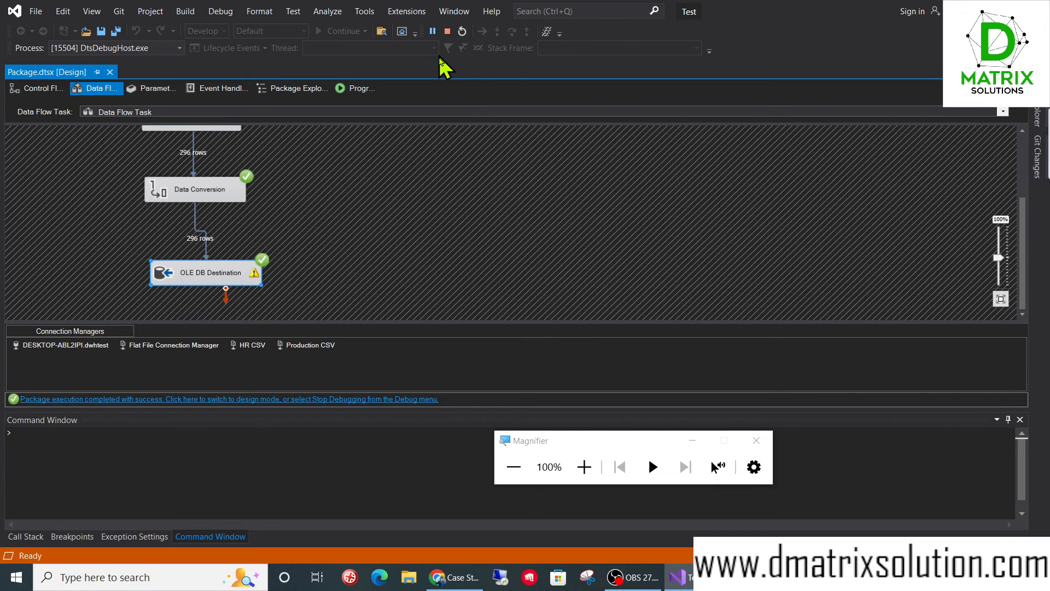